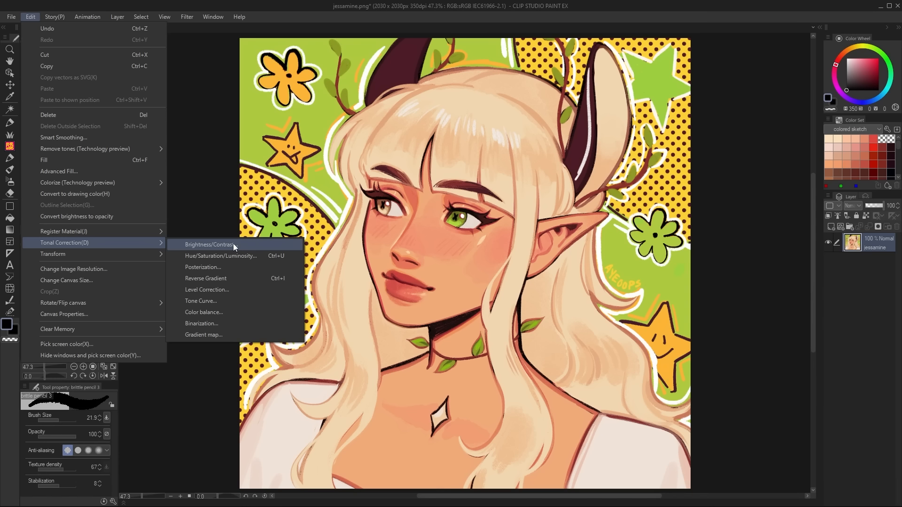
# Try the Brightness/Contrast tonal correction on the illustration
pyautogui.click(233, 244)
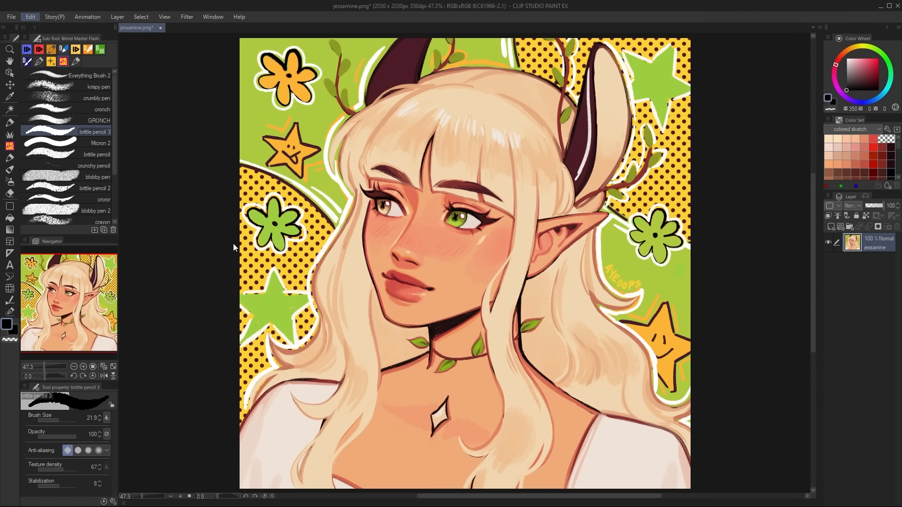
pyautogui.moveTo(429, 231); pyautogui.dragTo(706, 243)
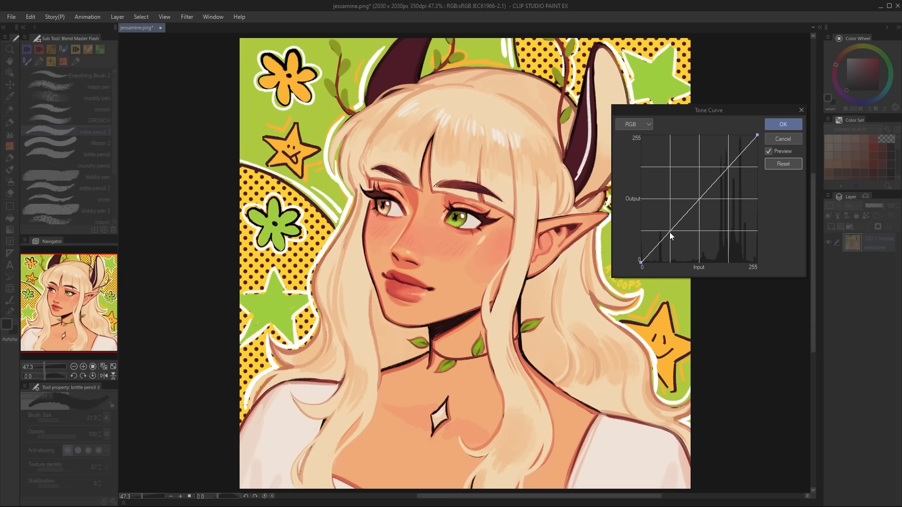
# Bend the RGB tone curve downward to darken the illustration, and switch the curve to another channel
pyautogui.moveTo(670, 232); pyautogui.dragTo(641, 250)
pyautogui.click(737, 187)
pyautogui.click(757, 135)
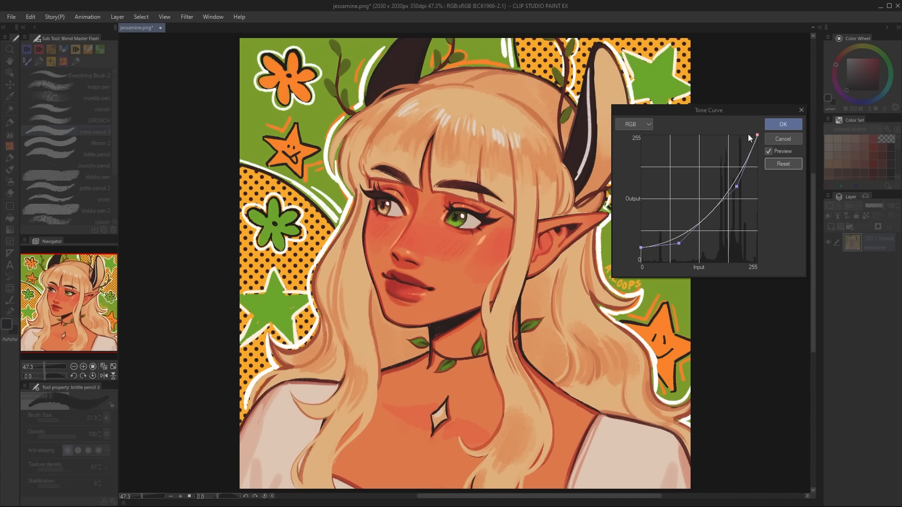
pyautogui.moveTo(737, 190); pyautogui.dragTo(710, 225)
pyautogui.click(648, 124)
pyautogui.click(625, 154)
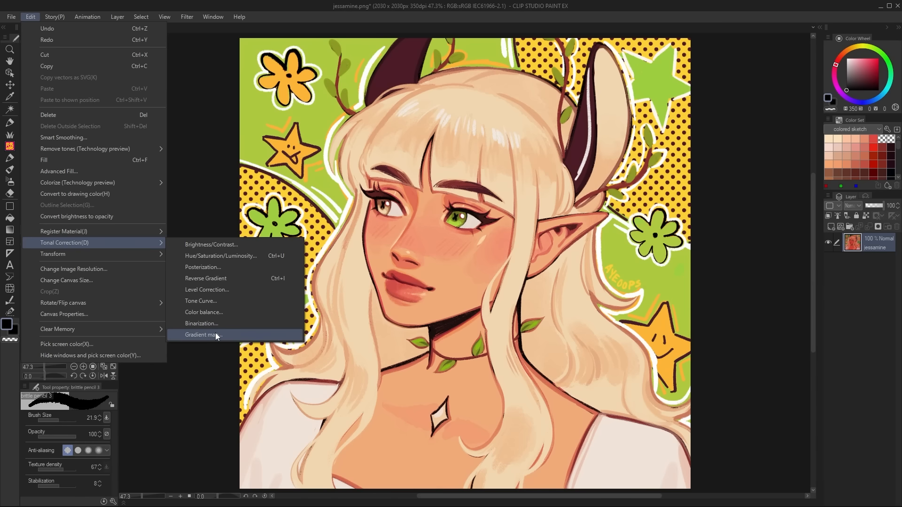
# Preview a gradient map with New Gradient 3, moving its dark purple node to position 16 and its pink node to 40
pyautogui.click(216, 333)
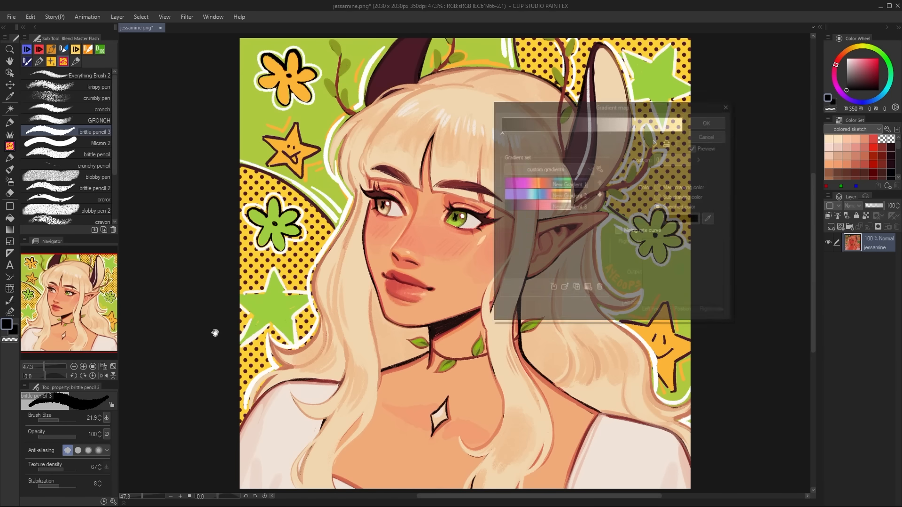
pyautogui.click(551, 168)
pyautogui.click(551, 169)
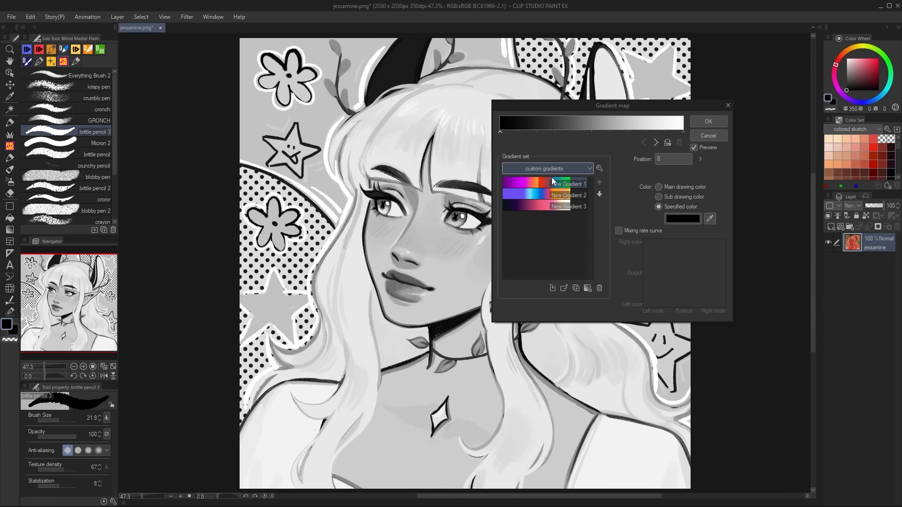
pyautogui.click(545, 206)
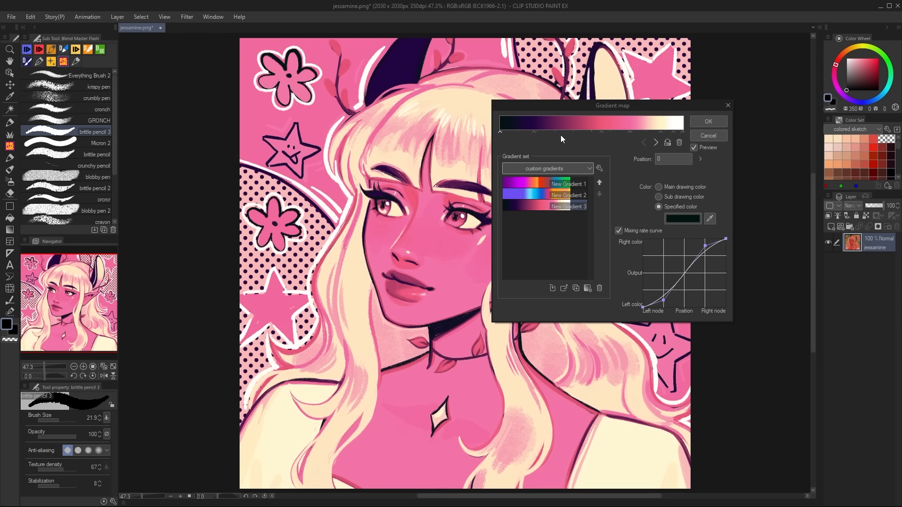
pyautogui.moveTo(534, 132); pyautogui.dragTo(530, 131)
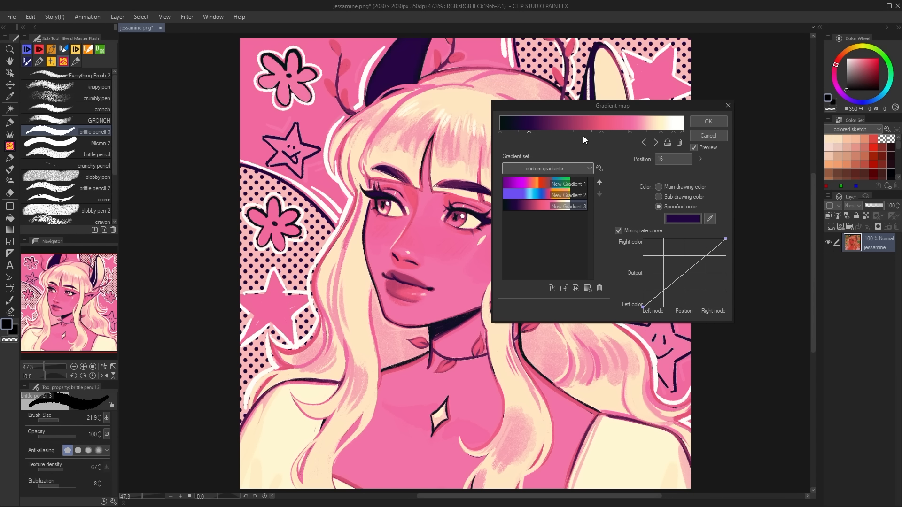
pyautogui.moveTo(603, 132); pyautogui.dragTo(574, 131)
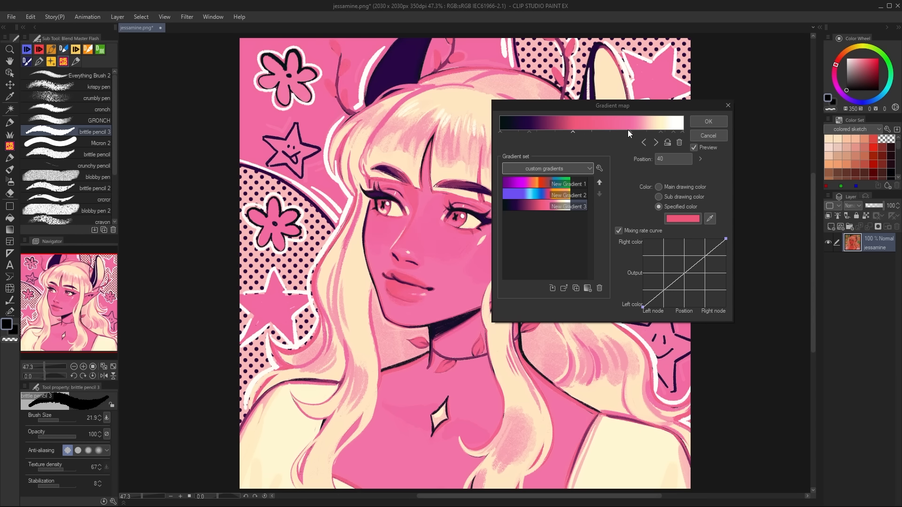
pyautogui.moveTo(629, 130); pyautogui.dragTo(615, 129)
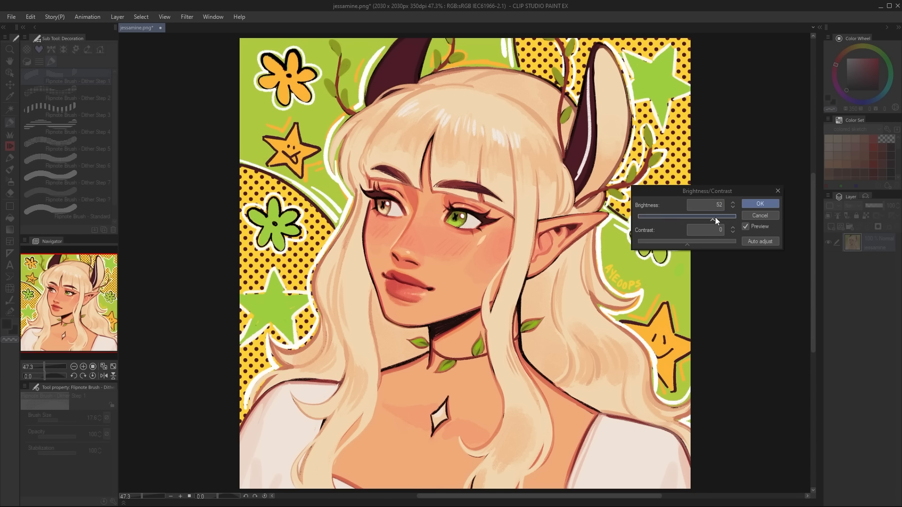
# Brighten the illustration layer directly with the Brightness/Contrast tonal correction
pyautogui.moveTo(710, 218); pyautogui.dragTo(726, 217)
pyautogui.click(764, 204)
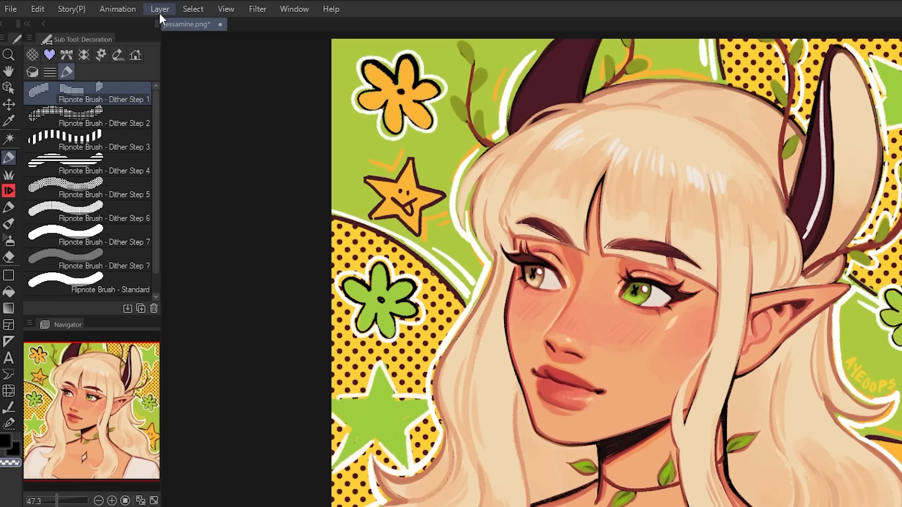
# Add a Brightness/Contrast correction layer above the illustration with Brightness set to 59
pyautogui.click(117, 16)
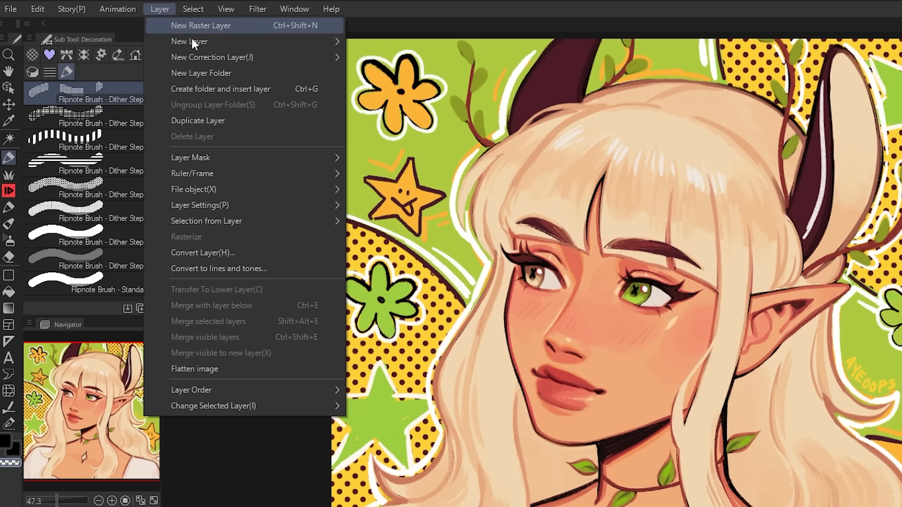
pyautogui.moveTo(151, 51)
pyautogui.click(391, 63)
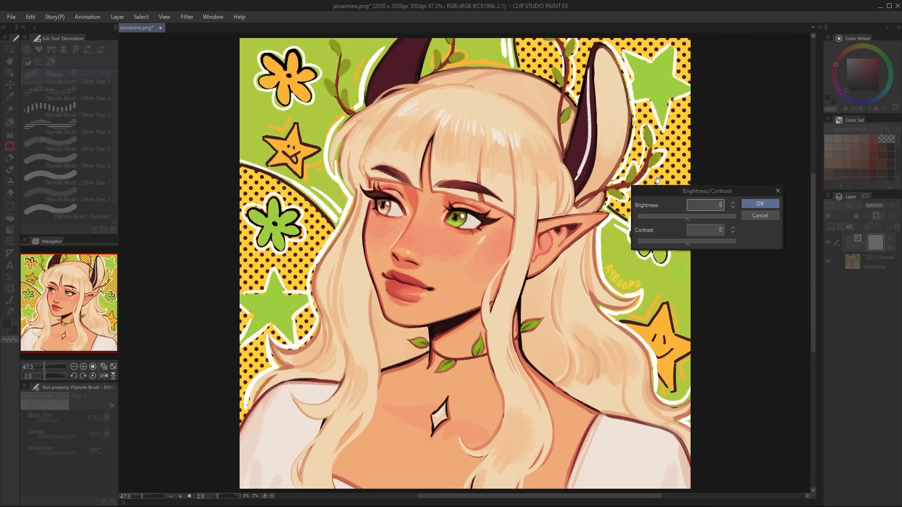
pyautogui.moveTo(709, 216); pyautogui.dragTo(717, 217)
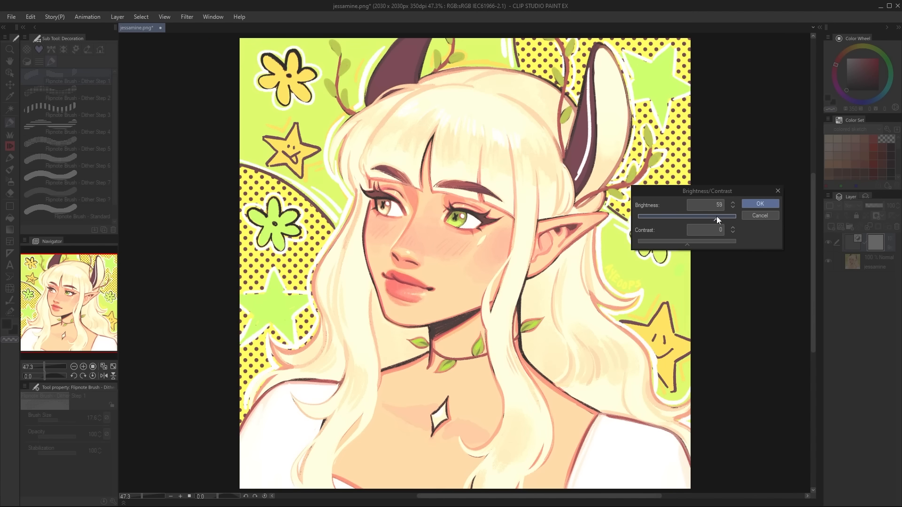
pyautogui.click(756, 207)
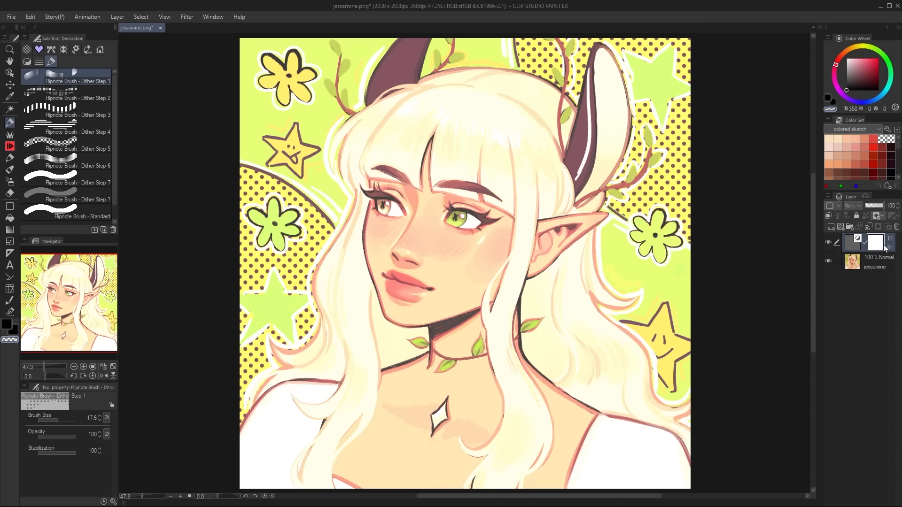
# Toggle the correction layer's visibility to compare the illustration with and without the brightness adjustment
pyautogui.click(829, 243)
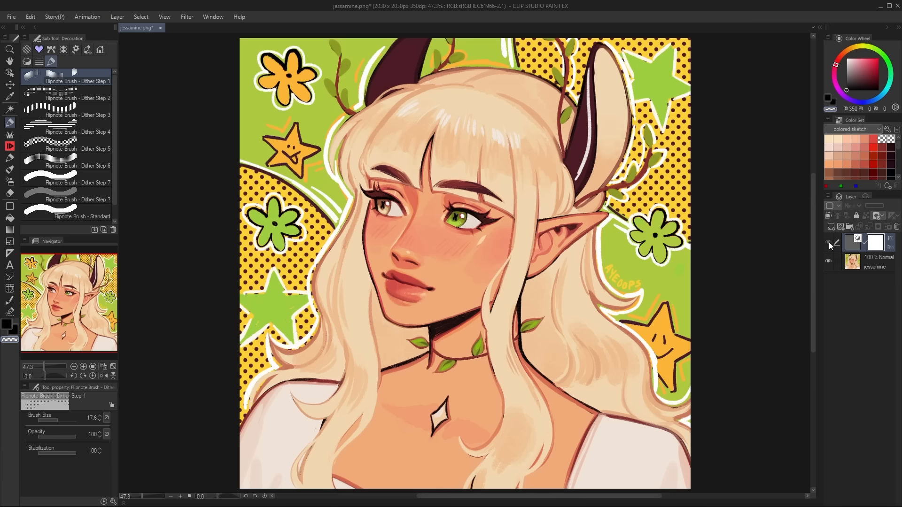
pyautogui.click(829, 244)
pyautogui.click(828, 244)
pyautogui.click(829, 243)
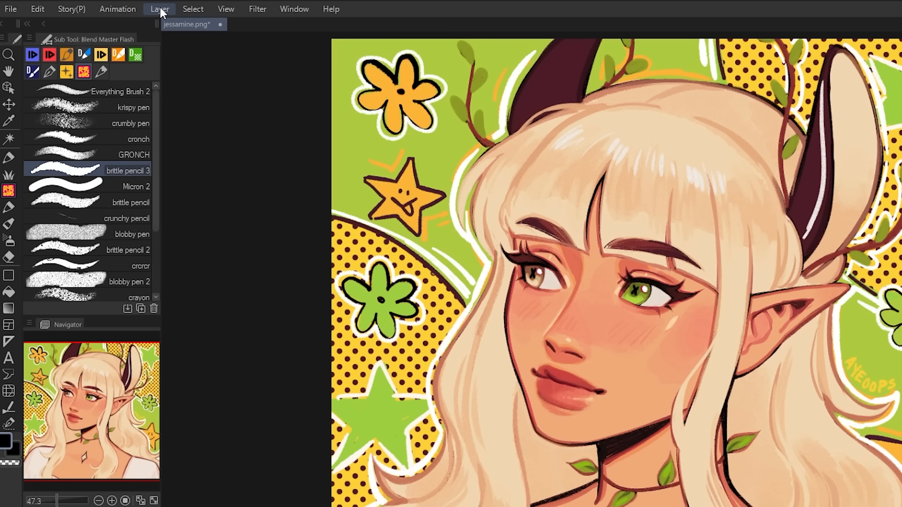
# Add a Gradient map correction layer above the illustration using New Gradient 3 from the custom gradients set
pyautogui.click(160, 8)
pyautogui.moveTo(239, 55)
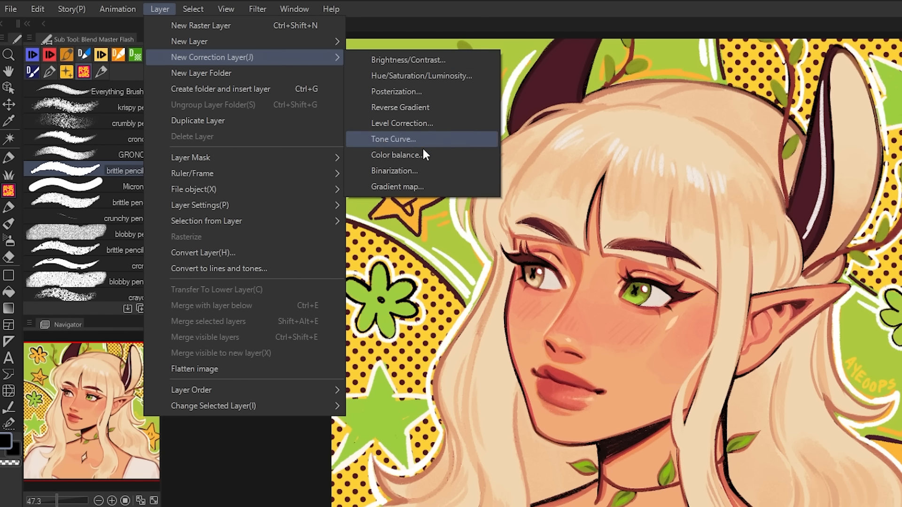
pyautogui.click(402, 187)
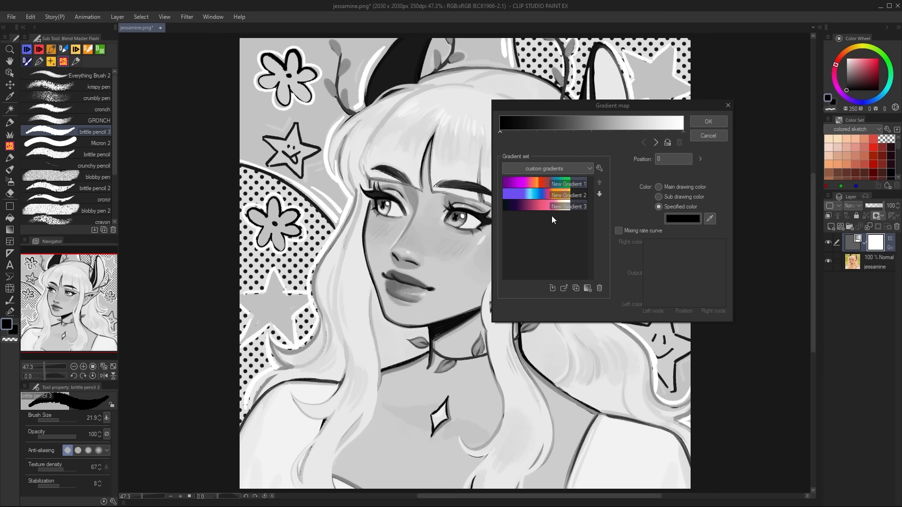
pyautogui.click(396, 206)
pyautogui.click(710, 122)
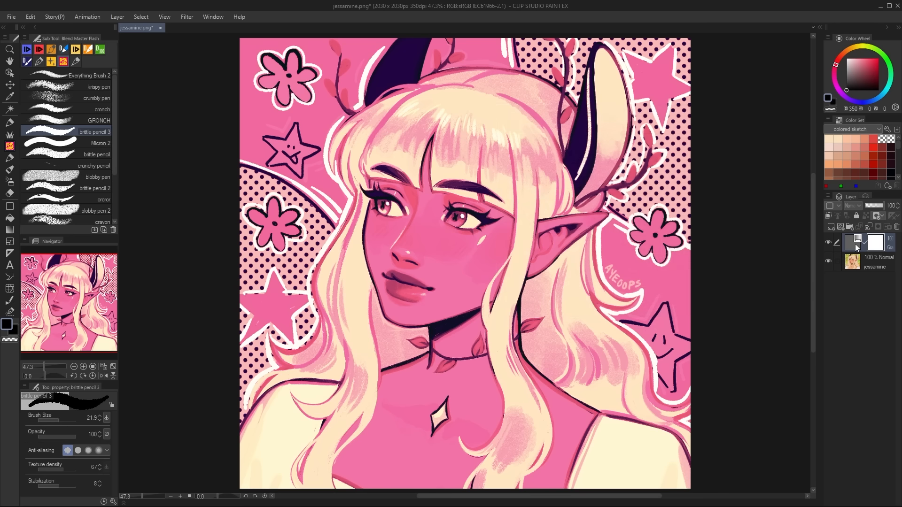
# Lower the gradient map correction layer's opacity to 46
pyautogui.click(874, 206)
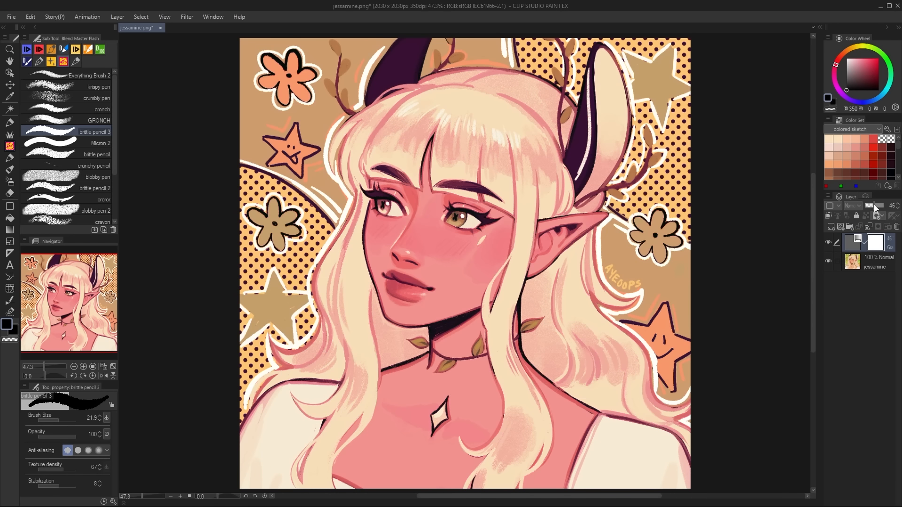
pyautogui.moveTo(874, 205); pyautogui.dragTo(868, 207)
pyautogui.click(875, 206)
# Try the Darken, Multiply and Linear burn blending modes on the gradient map correction layer
pyautogui.click(854, 207)
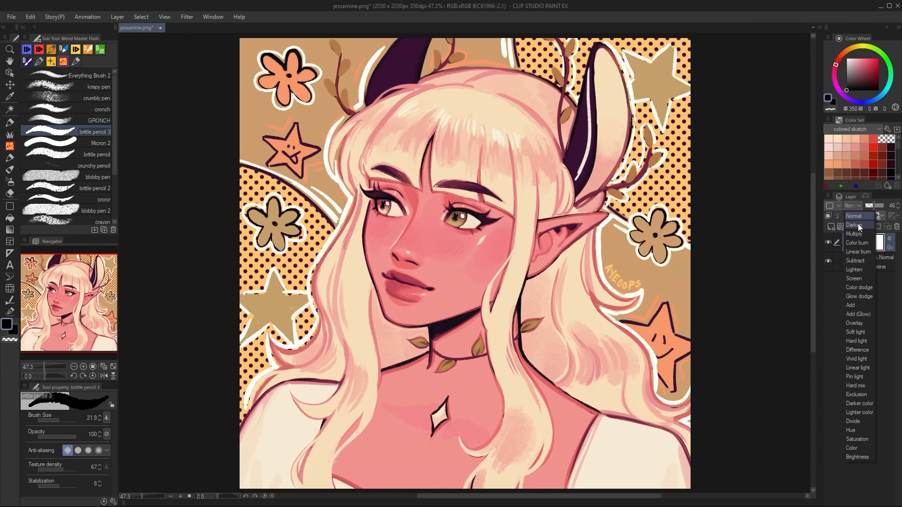
pyautogui.click(858, 225)
pyautogui.click(853, 206)
pyautogui.click(854, 233)
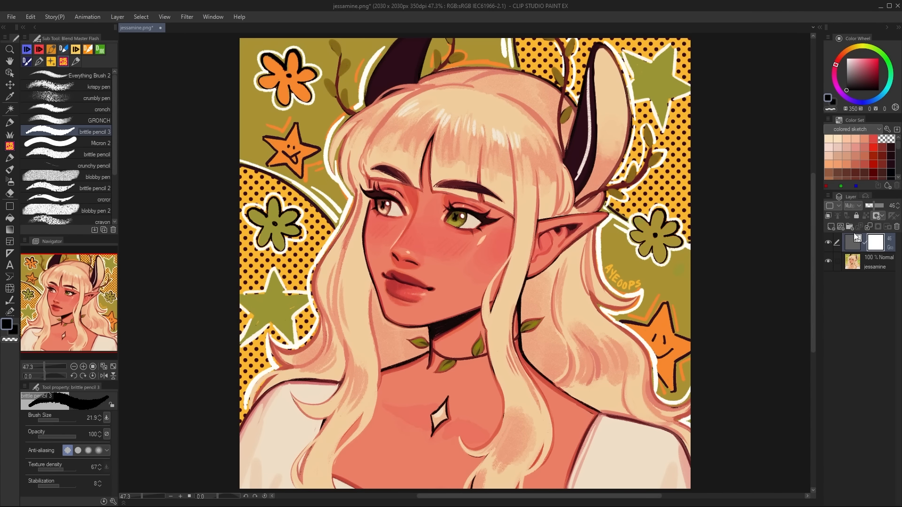
pyautogui.click(857, 207)
pyautogui.click(856, 251)
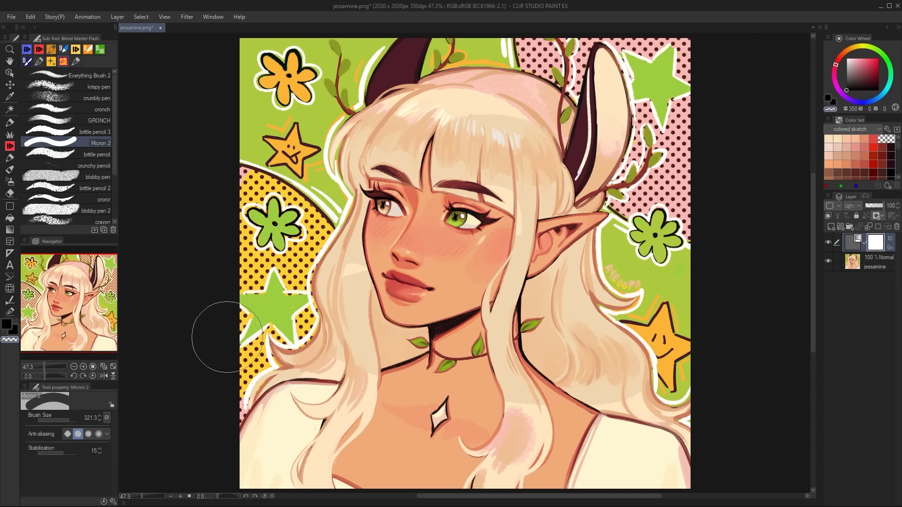
# Mask out parts of the gradient map effect over the background and hair with broad transparent Micron 2 strokes
pyautogui.moveTo(228, 338); pyautogui.dragTo(244, 198)
pyautogui.moveTo(645, 271)
pyautogui.mouseDown()
pyautogui.moveTo(653, 124)
pyautogui.moveTo(700, 108)
pyautogui.moveTo(524, 95)
pyautogui.moveTo(687, 92)
pyautogui.moveTo(565, 187)
pyautogui.moveTo(519, 254)
pyautogui.mouseUp()
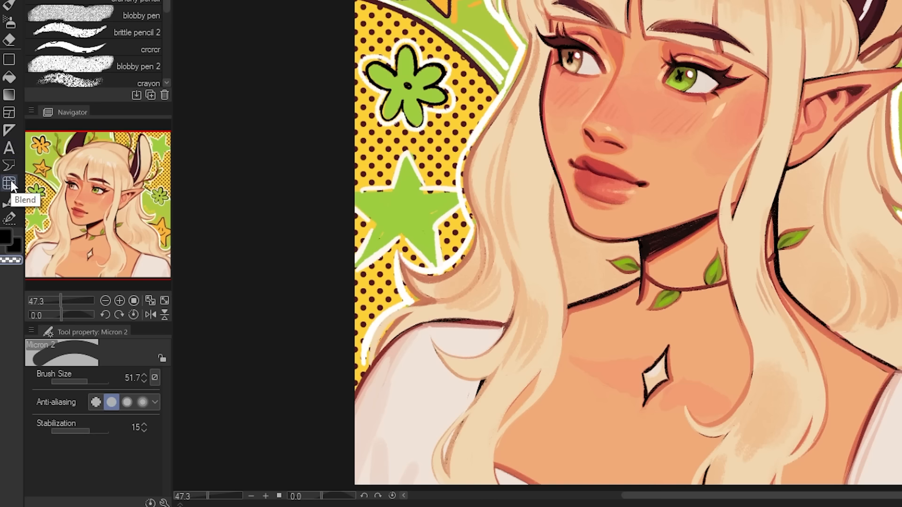
# Push both of the character's eyes outward with Liquify, using strength 39 and brush size 361.1
pyautogui.click(10, 184)
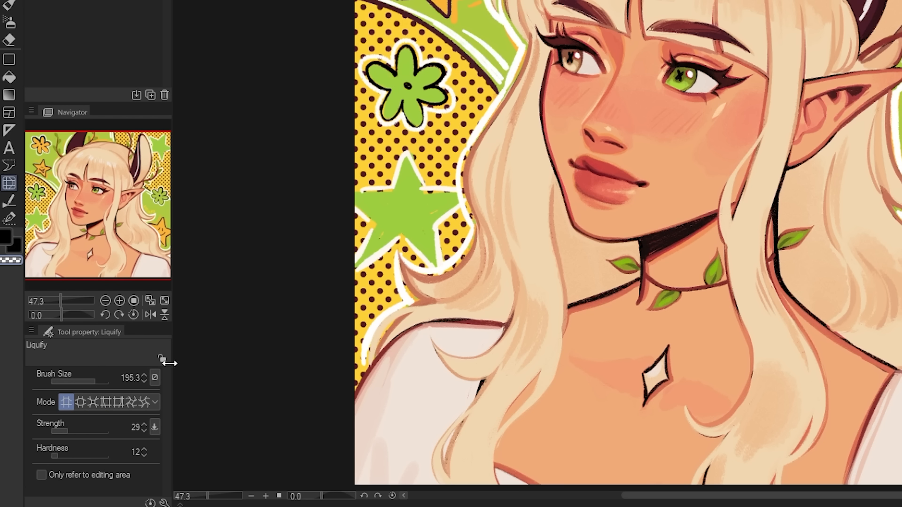
pyautogui.click(155, 402)
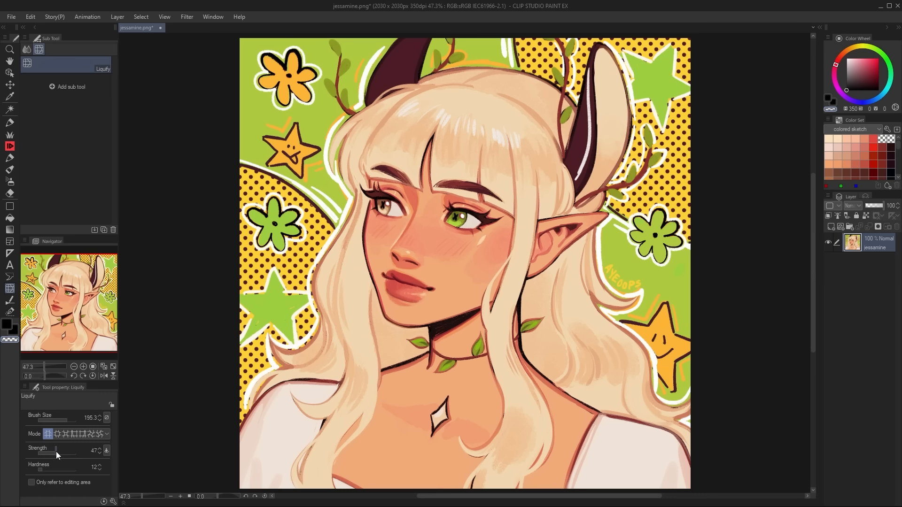
pyautogui.moveTo(57, 455); pyautogui.dragTo(53, 455)
pyautogui.press(']')
pyautogui.moveTo(382, 210); pyautogui.dragTo(323, 190)
pyautogui.moveTo(446, 215)
pyautogui.mouseDown()
pyautogui.moveTo(575, 227)
pyautogui.moveTo(626, 246)
pyautogui.mouseUp()
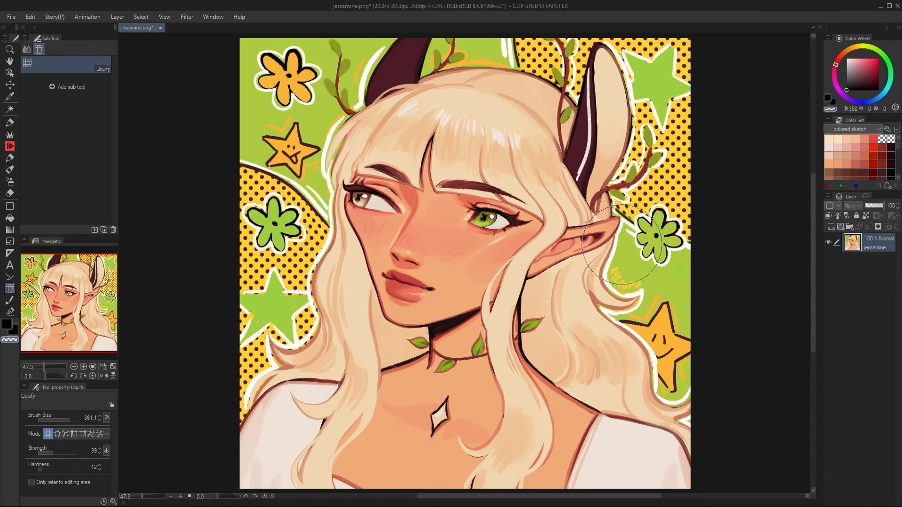
# Warp the character's mouth and chin downward and sideways with Liquify
pyautogui.moveTo(414, 299); pyautogui.dragTo(398, 423)
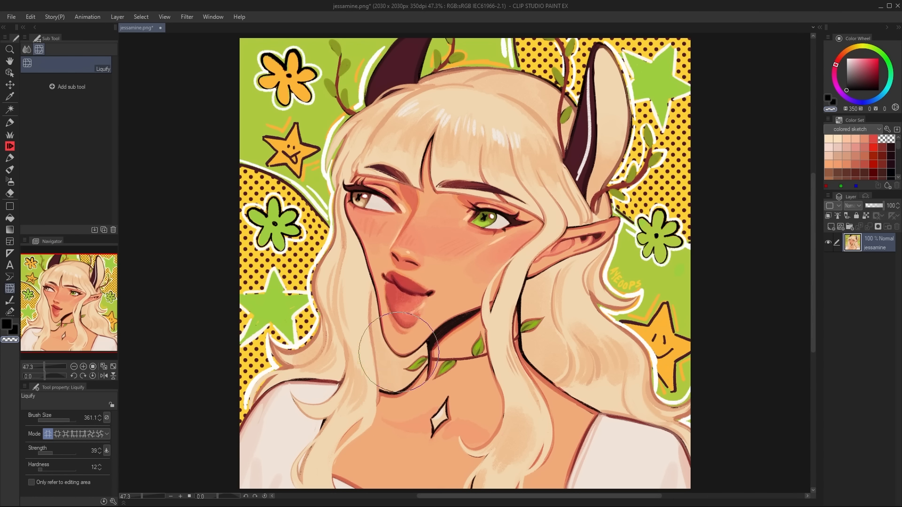
pyautogui.moveTo(439, 278); pyautogui.dragTo(522, 362)
pyautogui.moveTo(407, 279); pyautogui.dragTo(270, 278)
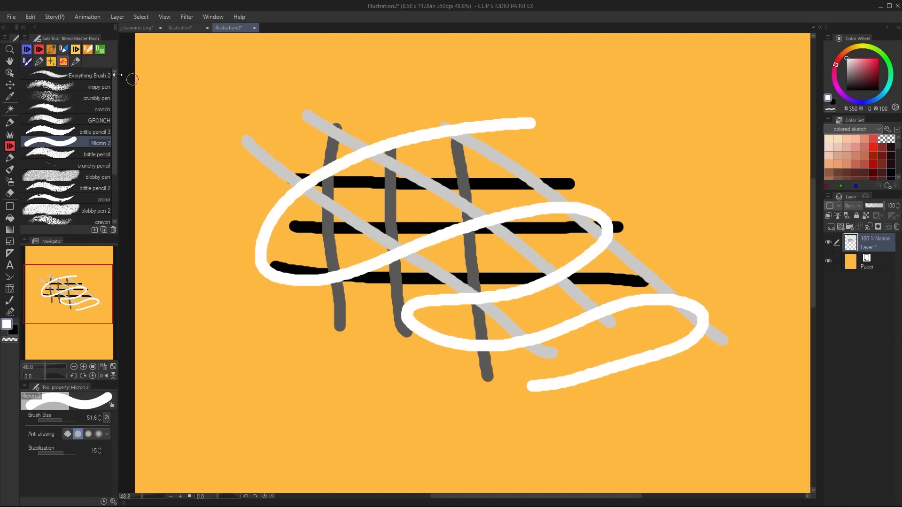
# Convert the brightness of the scribbles on Layer 1 to opacity
pyautogui.click(33, 18)
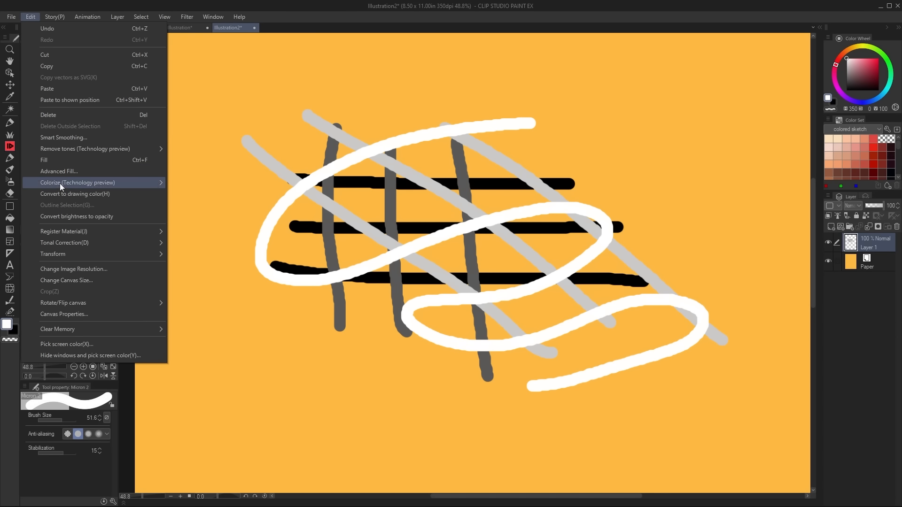
pyautogui.click(65, 217)
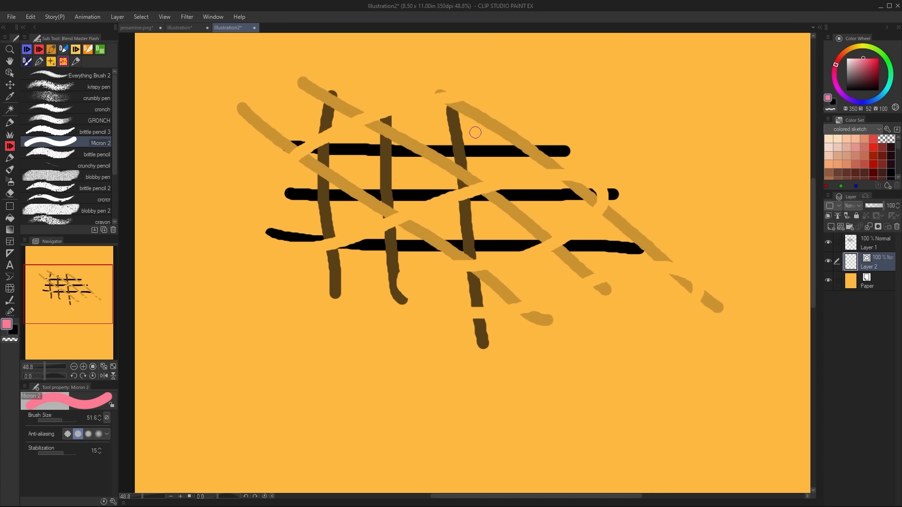
# Paint a winding pink test stroke on Layer 2 beneath the converted lines, and undo it
pyautogui.moveTo(505, 115)
pyautogui.mouseDown()
pyautogui.moveTo(285, 206)
pyautogui.moveTo(300, 218)
pyautogui.moveTo(568, 157)
pyautogui.moveTo(555, 199)
pyautogui.moveTo(389, 264)
pyautogui.moveTo(580, 243)
pyautogui.moveTo(644, 266)
pyautogui.moveTo(513, 331)
pyautogui.mouseUp()
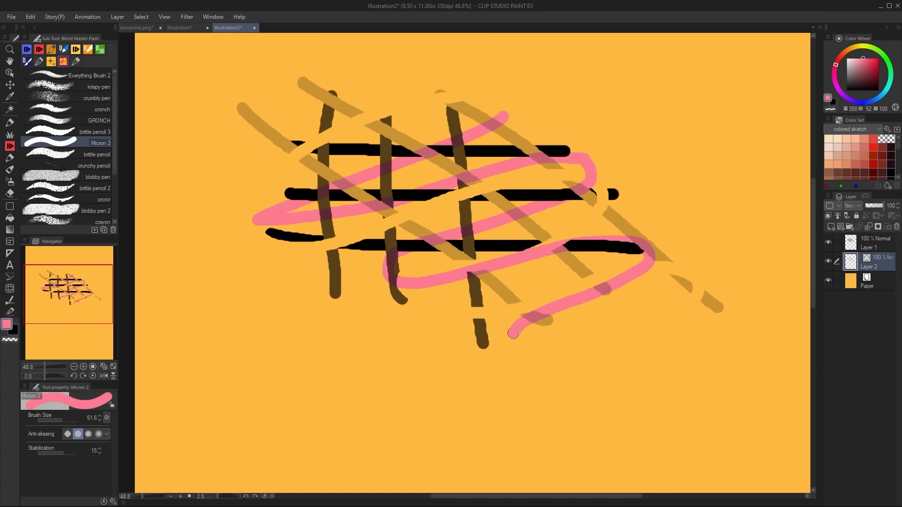
pyautogui.hotkey('ctrl', 'z')
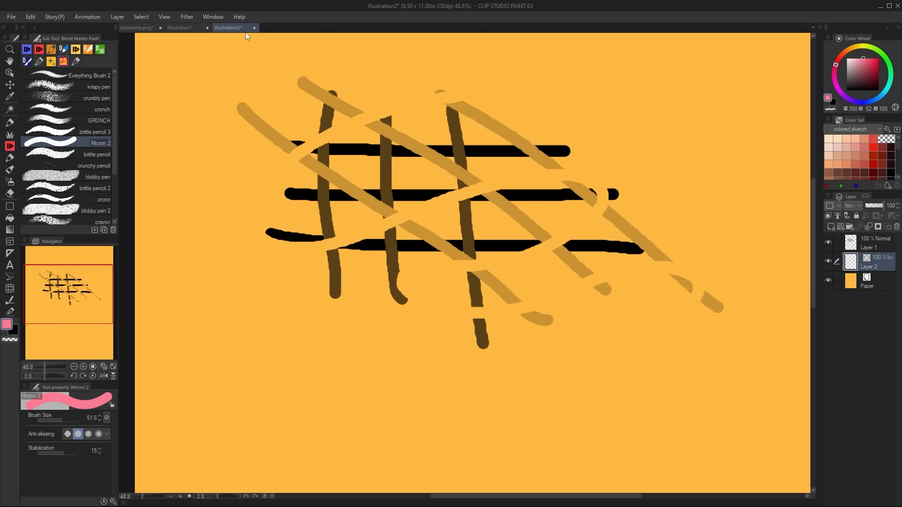
# Set the contrast of the line-art sketch in the Illustration document to 42 and convert the sketch's brightness to opacity
pyautogui.click(180, 27)
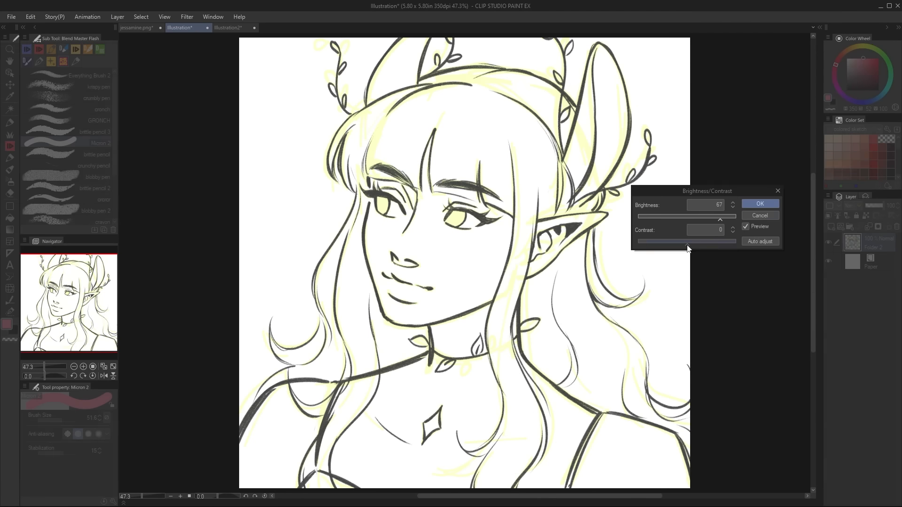
pyautogui.moveTo(677, 242); pyautogui.dragTo(708, 243)
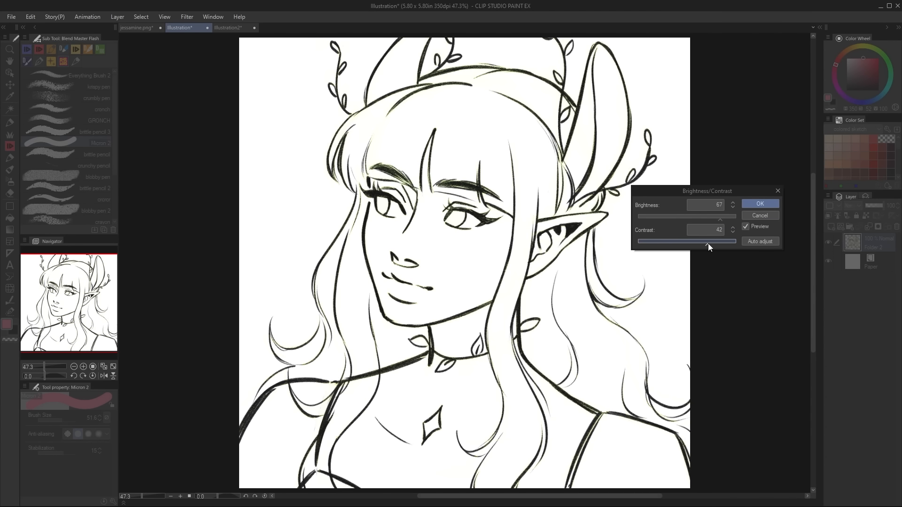
pyautogui.press('Return')
pyautogui.click(30, 17)
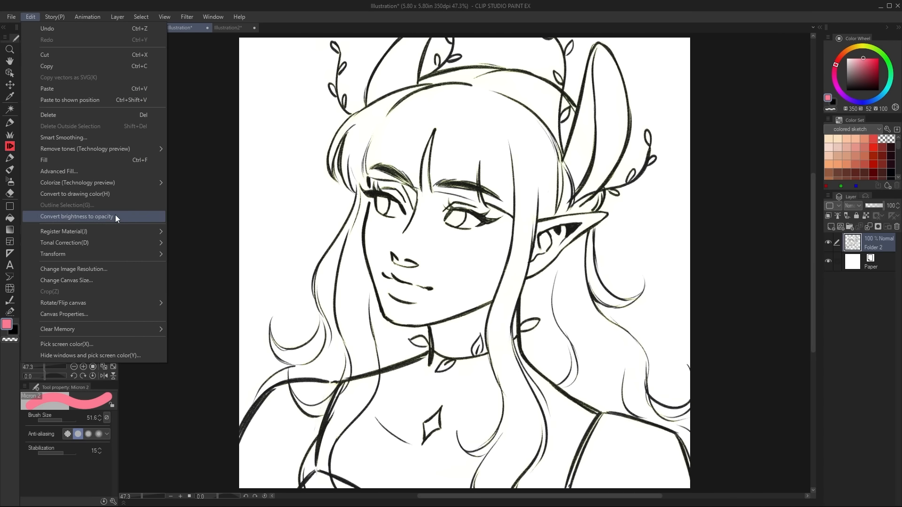
pyautogui.click(114, 216)
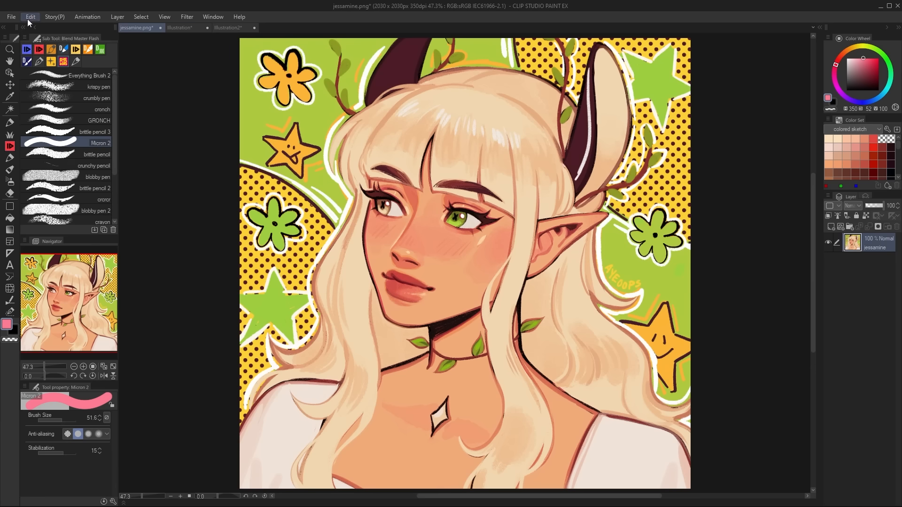
# Convert the brightness of the full-color jessamine painting to opacity
pyautogui.click(30, 17)
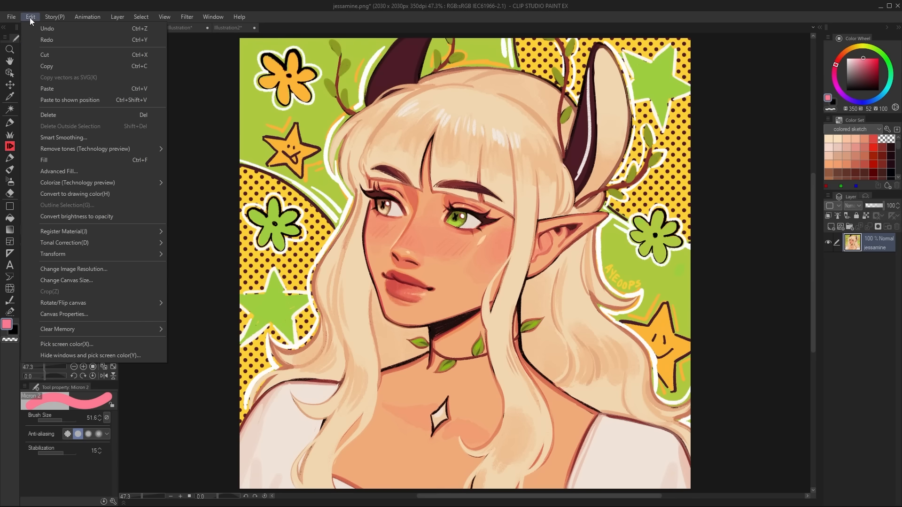
pyautogui.click(97, 216)
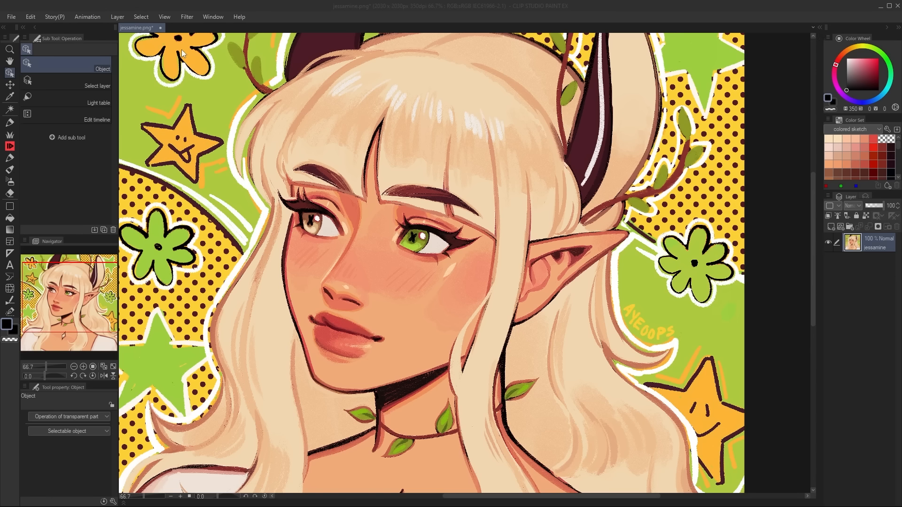
# Place the Fine textured02 material from the monochromatic pattern materials onto the jessamine painting
pyautogui.click(213, 16)
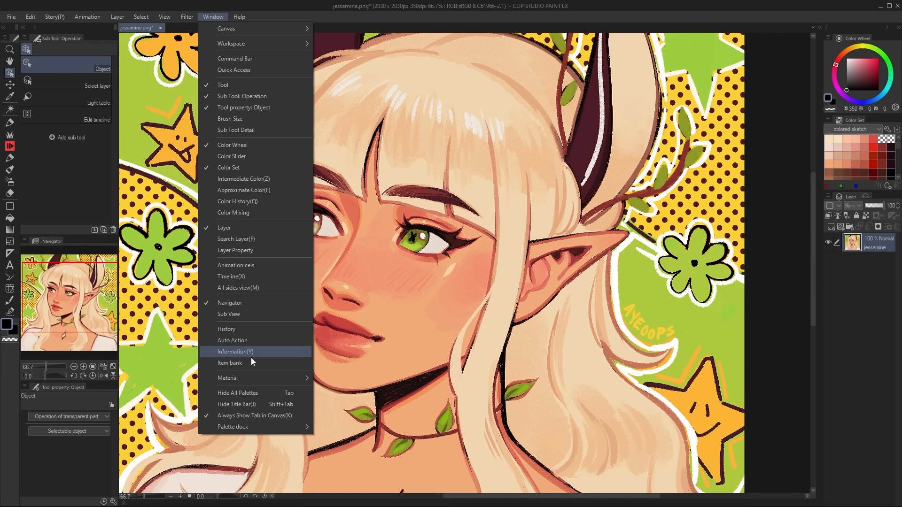
pyautogui.moveTo(252, 373)
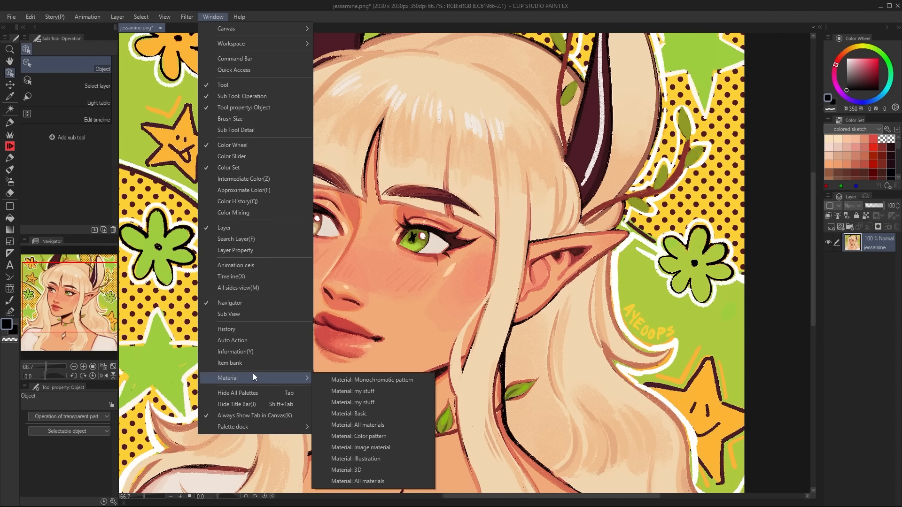
pyautogui.click(367, 381)
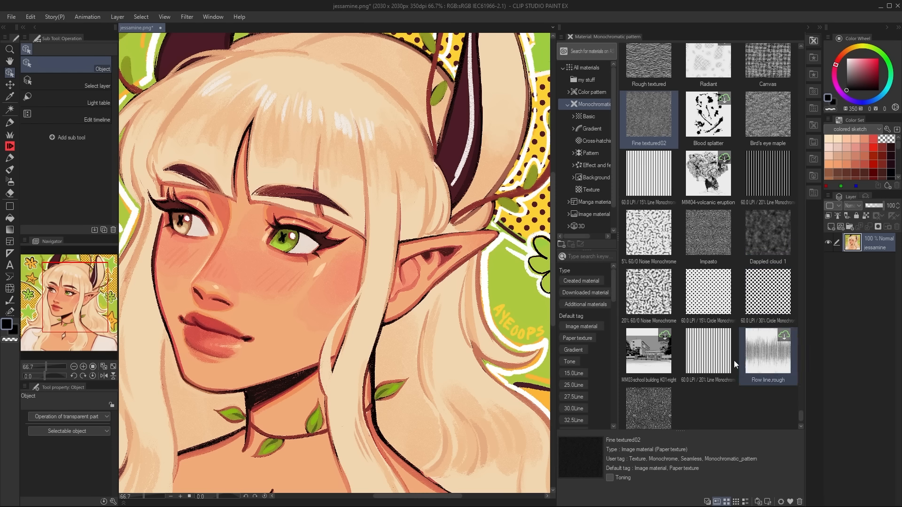
pyautogui.moveTo(652, 107); pyautogui.dragTo(287, 164)
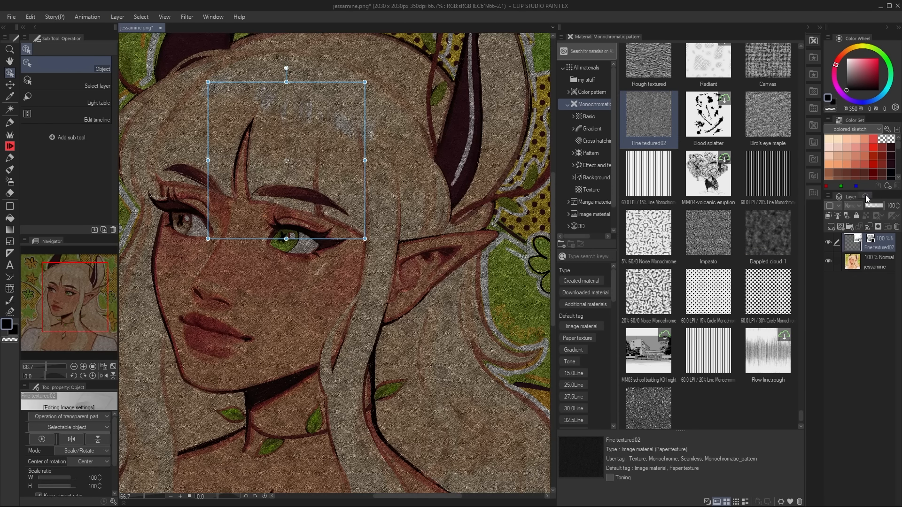
# Apply the overlay texture effect to the Fine textured02 layer through its layer properties and scale its pattern tile down
pyautogui.click(820, 28)
pyautogui.click(212, 18)
pyautogui.click(226, 251)
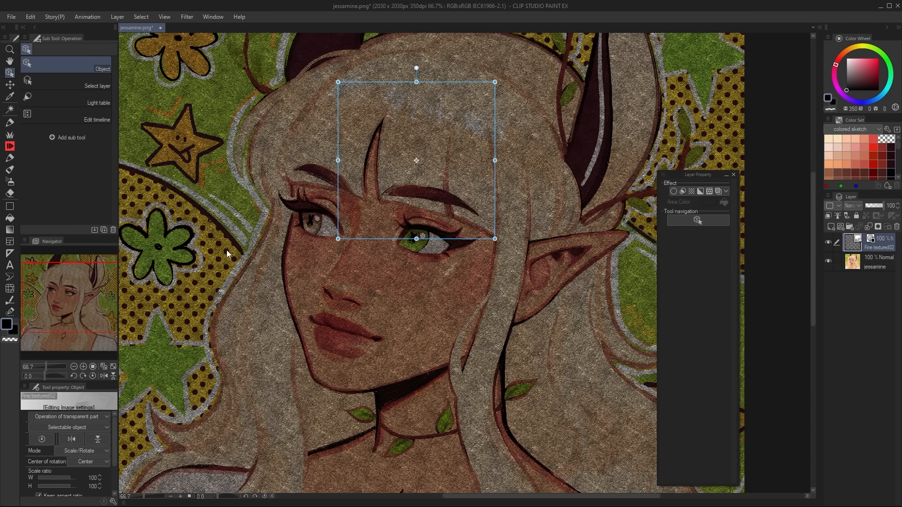
pyautogui.moveTo(707, 176); pyautogui.dragTo(692, 168)
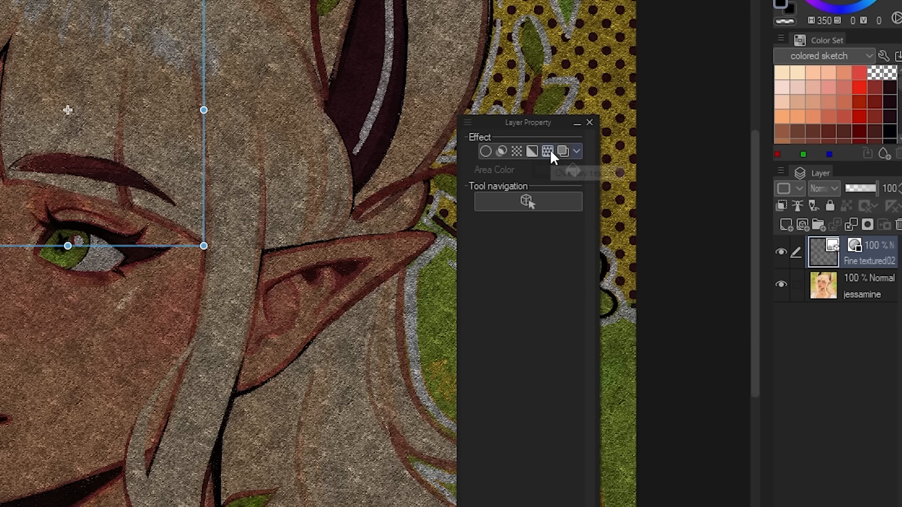
pyautogui.click(549, 151)
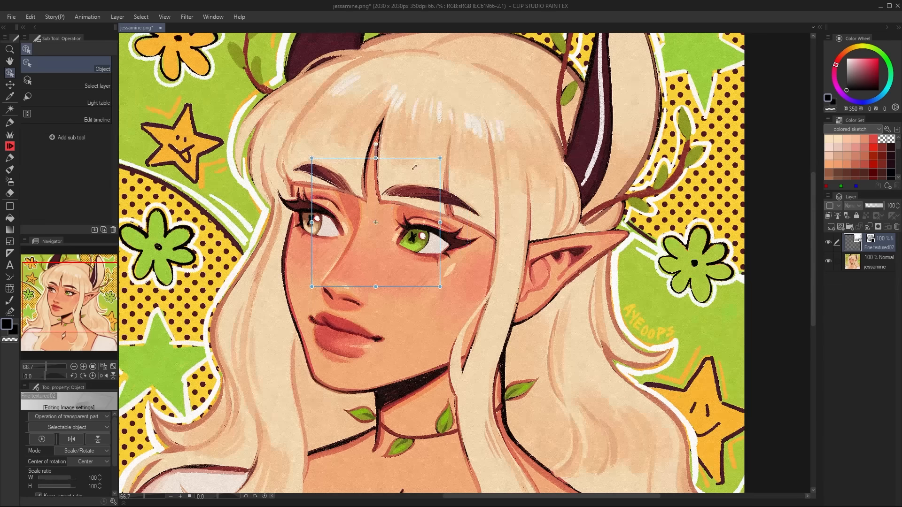
pyautogui.moveTo(440, 158); pyautogui.dragTo(479, 224)
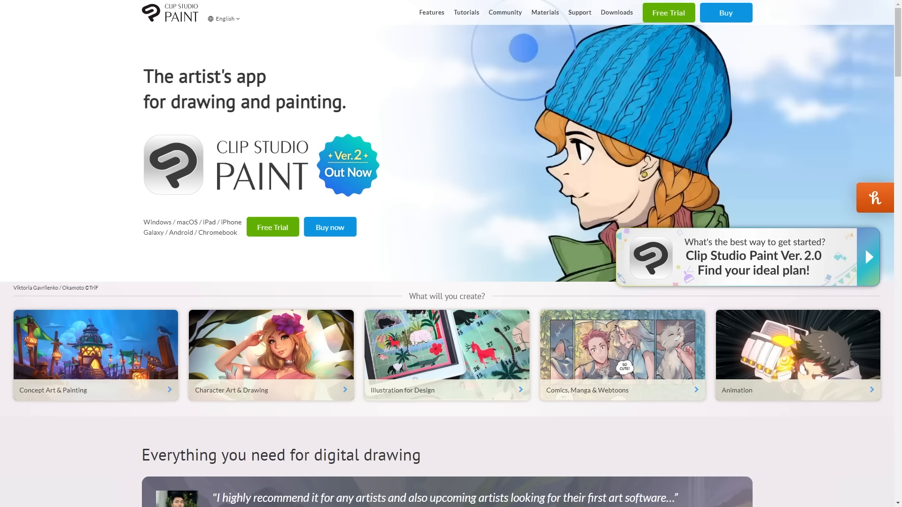
# Open the free trial page on the Clip Studio Paint website and highlight the Windows trial period
pyautogui.click(272, 228)
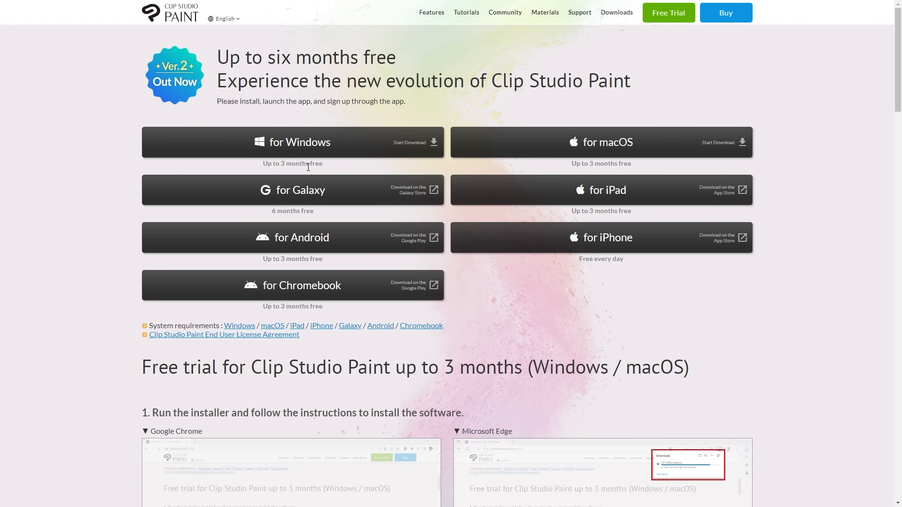
pyautogui.moveTo(259, 169); pyautogui.dragTo(324, 165)
pyautogui.moveTo(324, 165); pyautogui.dragTo(300, 163)
pyautogui.click(258, 166)
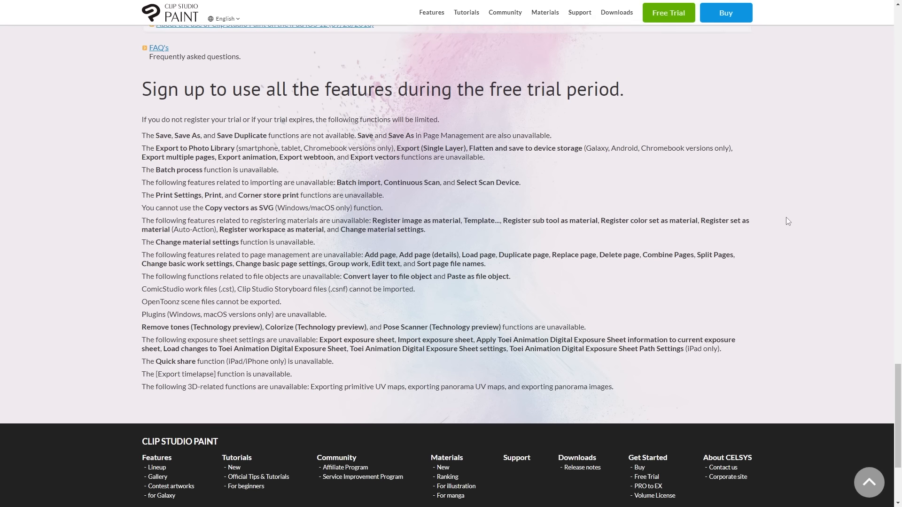
# Read through the function limits for unregistered or expired trials, highlight the list, and return to the start of the page
pyautogui.scroll(1, 225, 155)
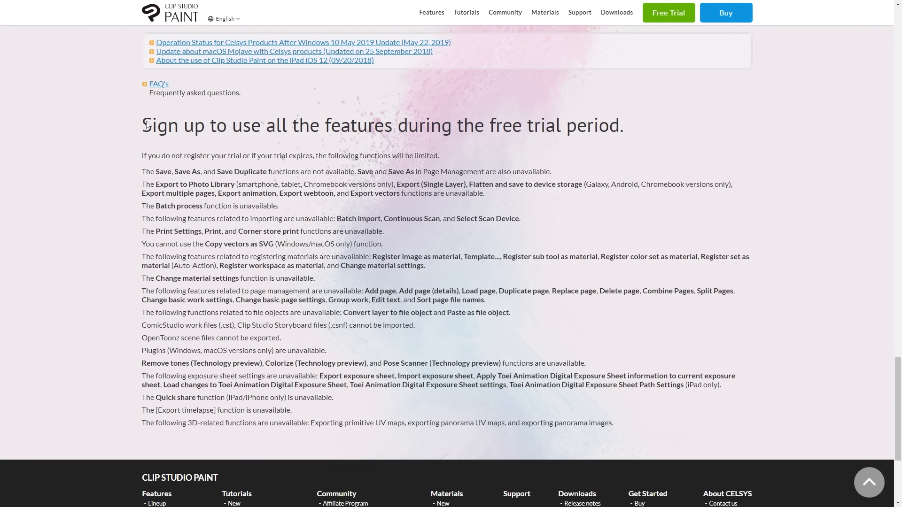
pyautogui.moveTo(142, 155); pyautogui.dragTo(672, 394)
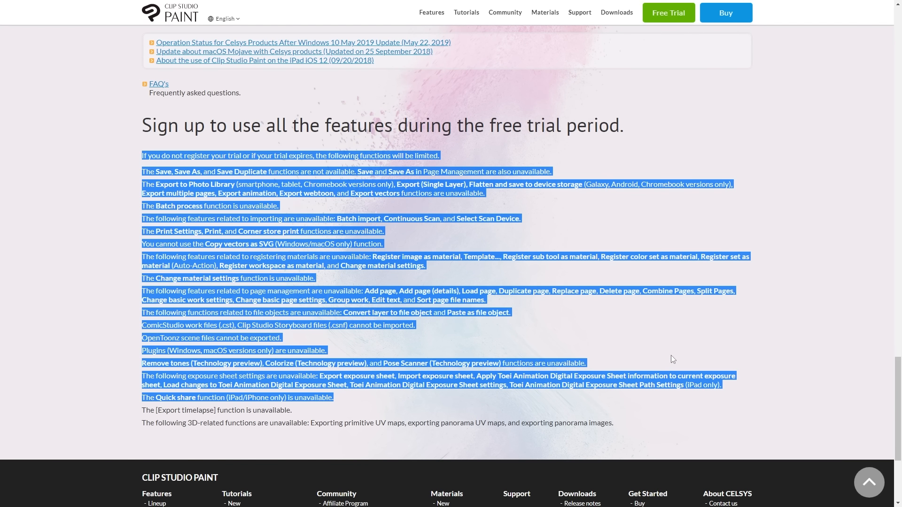
pyautogui.click(743, 305)
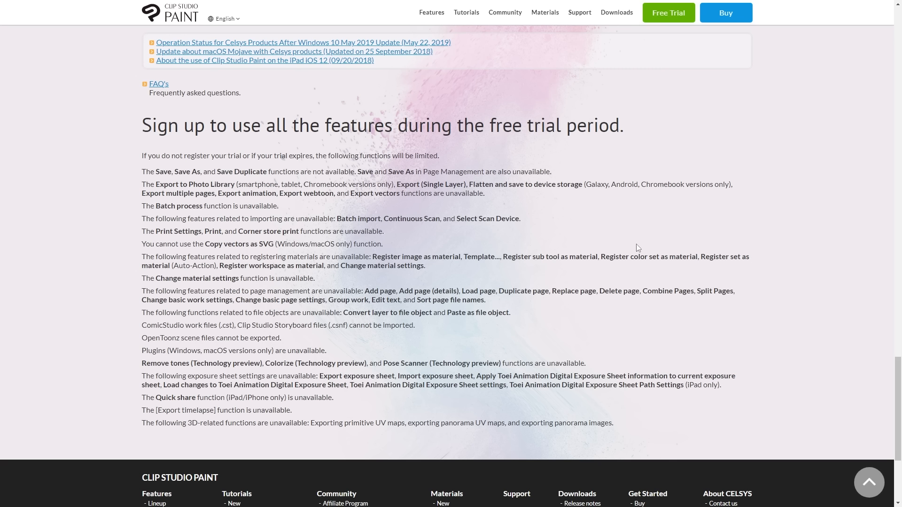
pyautogui.scroll(7, 645, 205)
pyautogui.moveTo(900, 322); pyautogui.dragTo(901, 52)
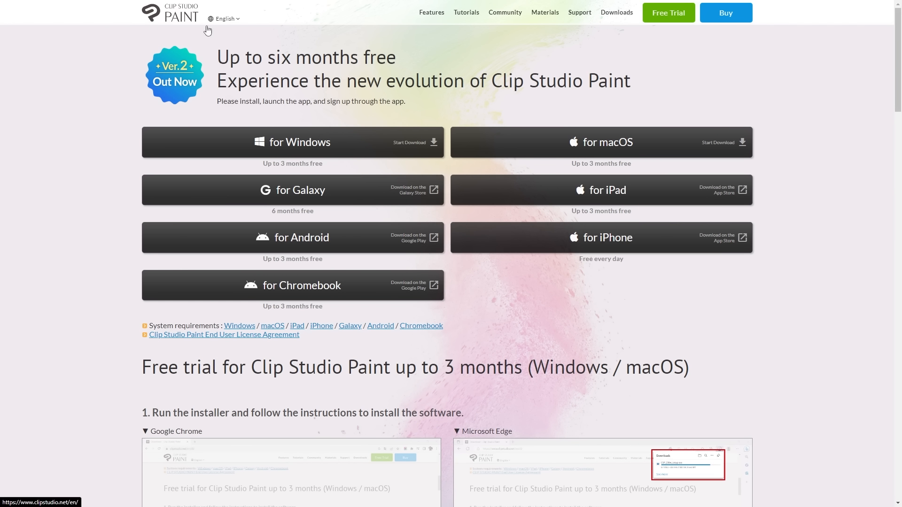
# Open the purchase page and examine the options for existing Ver. 1 owners, including the discounted version upgrades
pyautogui.click(729, 18)
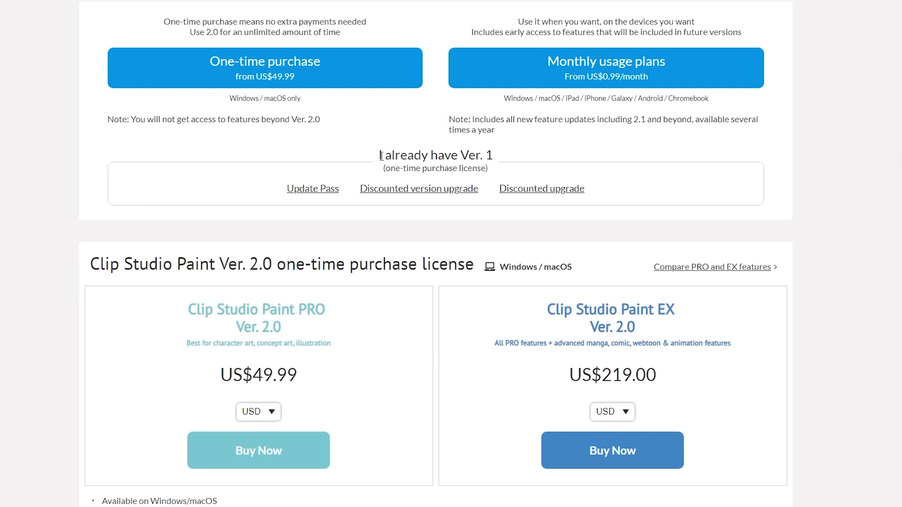
pyautogui.moveTo(403, 201); pyautogui.dragTo(507, 206)
pyautogui.click(545, 163)
pyautogui.scroll(-10, 545, 162)
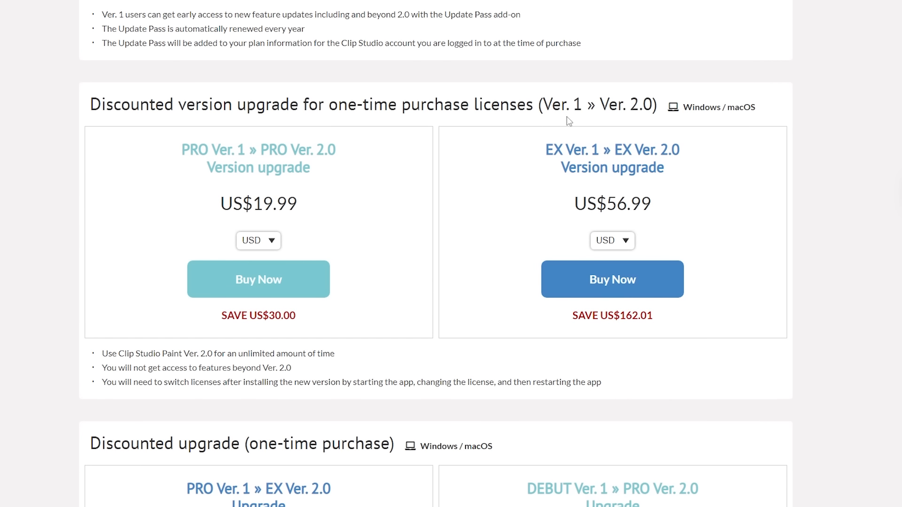
pyautogui.scroll(-1, 766, 183)
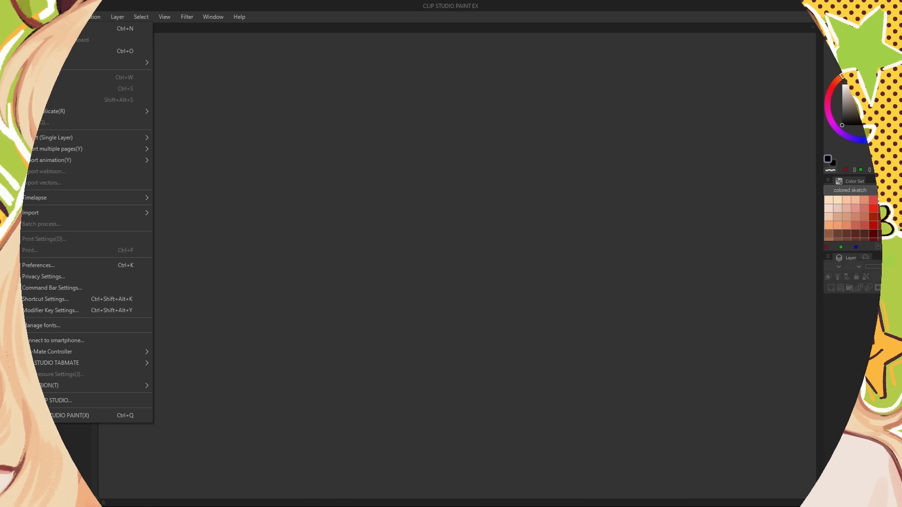
# Switch to Clip Studio Paint and create a new 6.00 x 6.00 in illustration canvas at 350 dpi, reviewing the resolution and unit choices
pyautogui.click(31, 29)
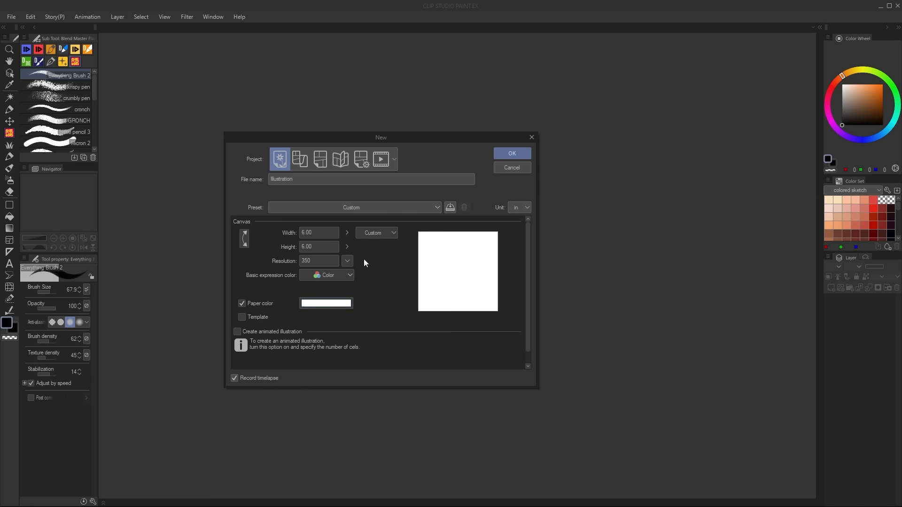
pyautogui.moveTo(321, 249); pyautogui.dragTo(296, 234)
pyautogui.click(348, 261)
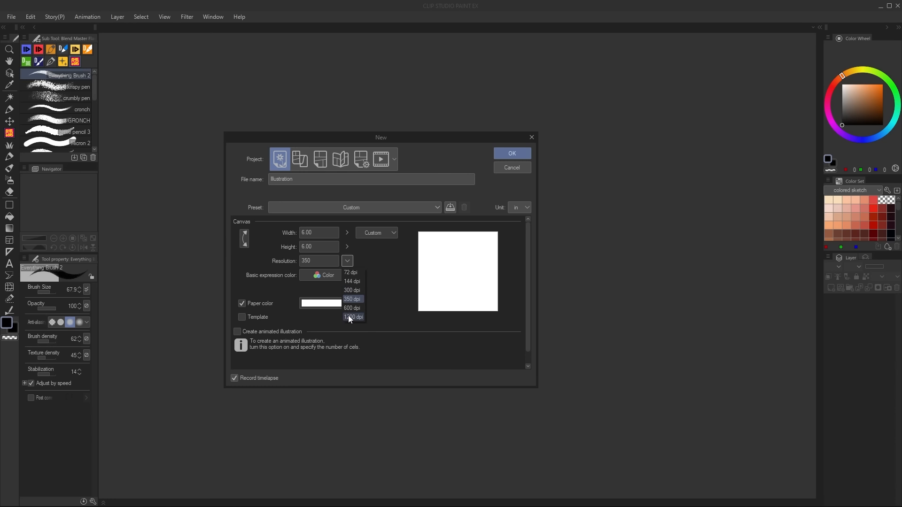
pyautogui.click(508, 152)
pyautogui.click(523, 207)
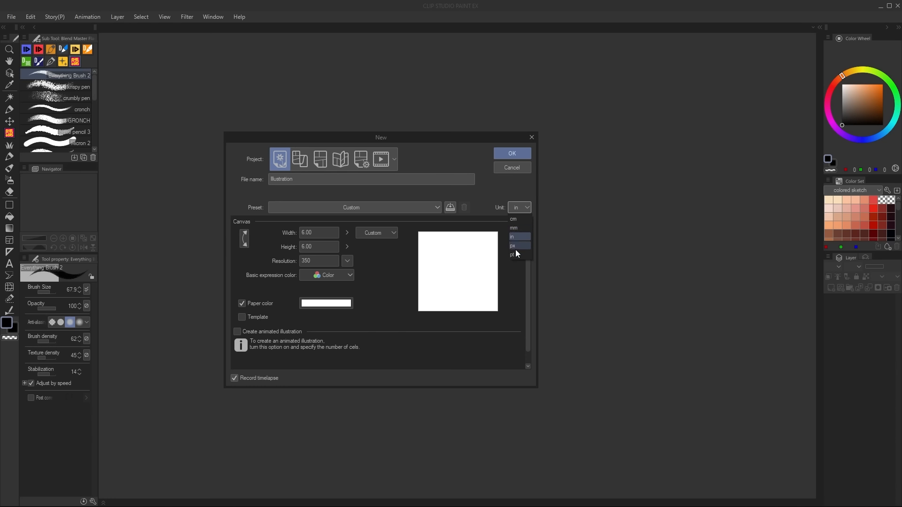
pyautogui.click(518, 208)
pyautogui.click(512, 154)
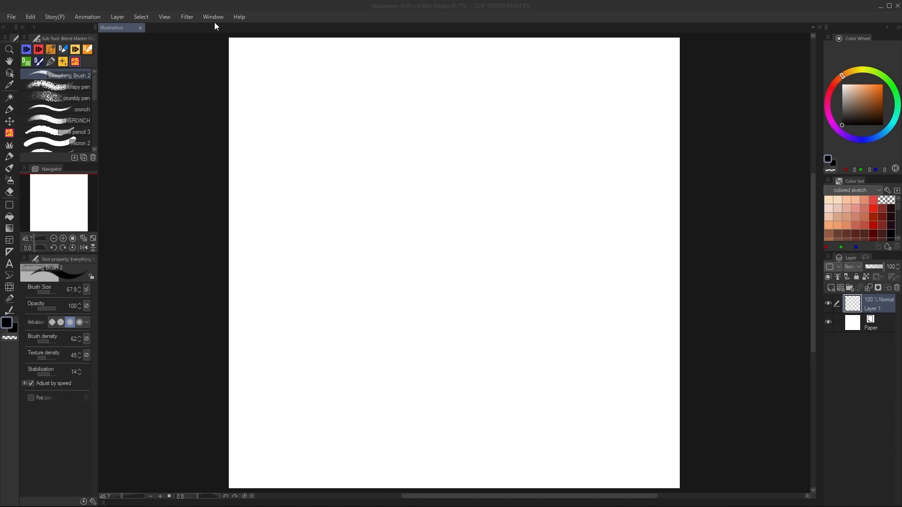
# Show the Sub View palette with the character reference image and move it beside the canvas
pyautogui.click(214, 17)
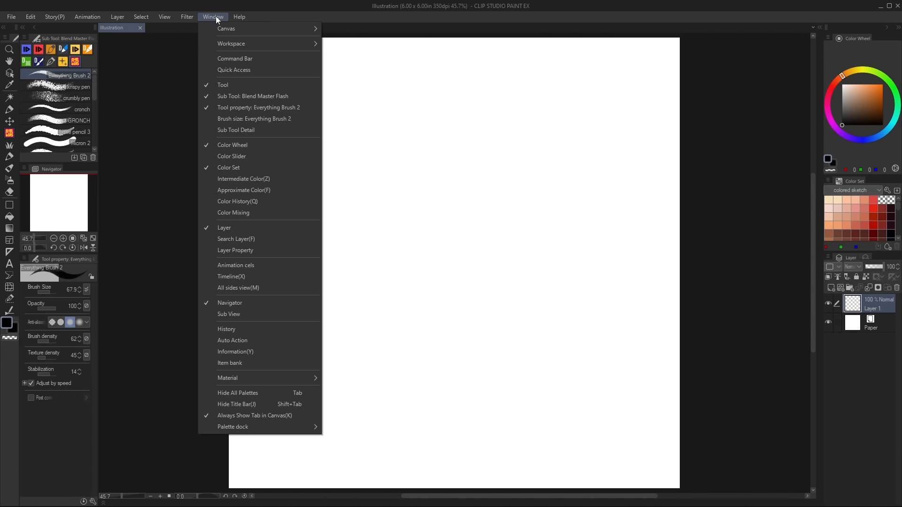
pyautogui.click(245, 314)
pyautogui.moveTo(265, 77); pyautogui.dragTo(243, 78)
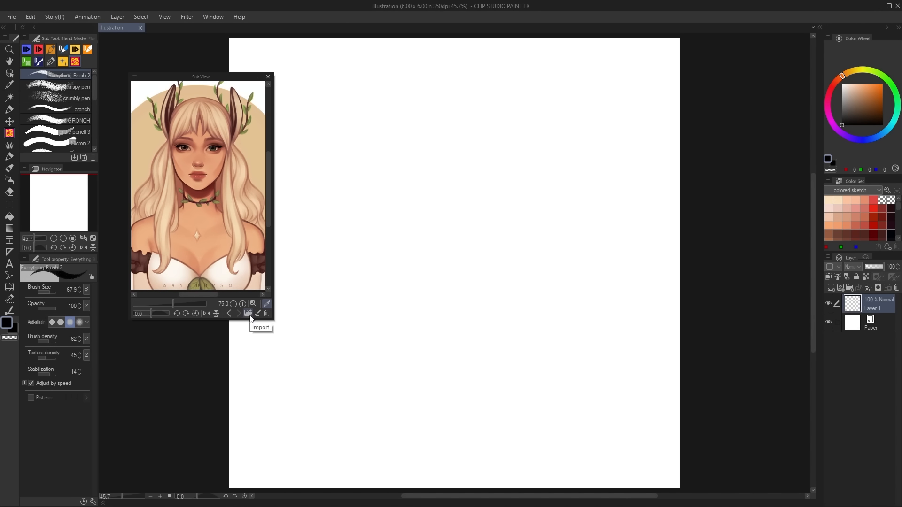
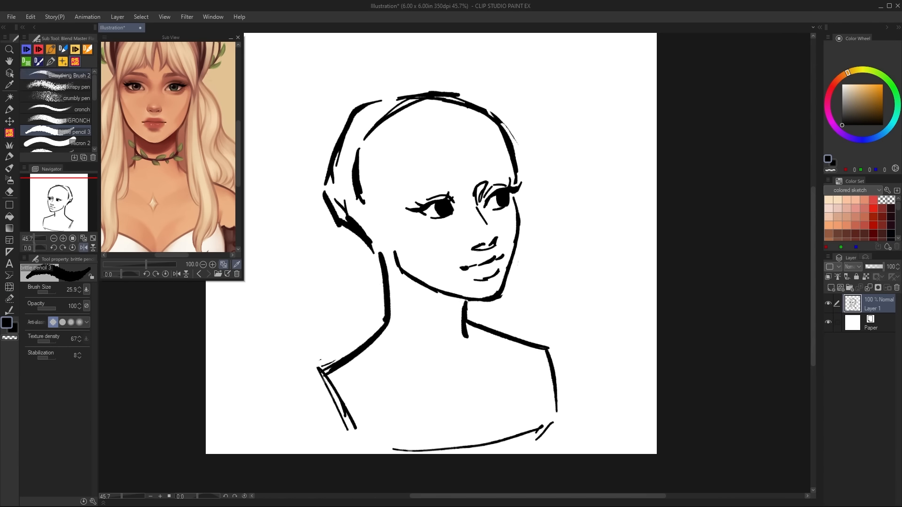
# Draw both eyebrows on the sketched head with brittle pencil 3, then switch to the transparent color
pyautogui.moveTo(395, 165); pyautogui.dragTo(408, 163)
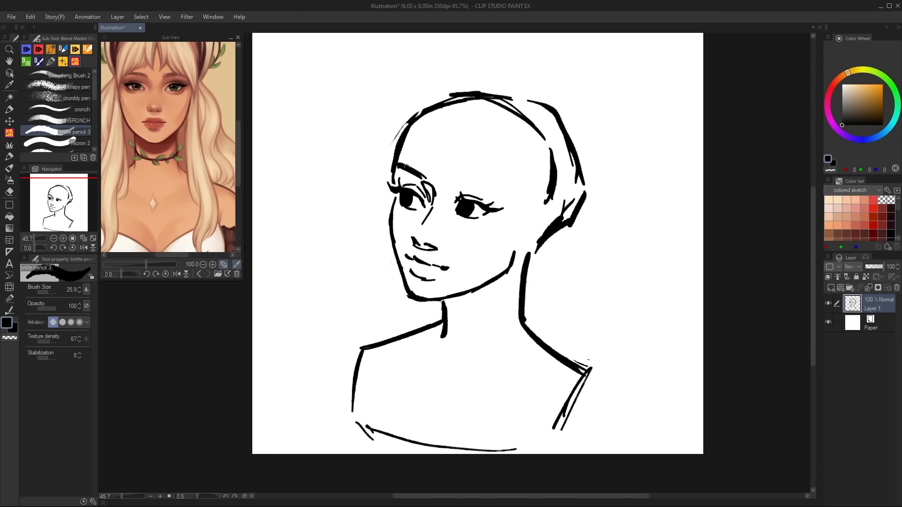
pyautogui.moveTo(457, 181); pyautogui.dragTo(504, 192)
pyautogui.press('c')
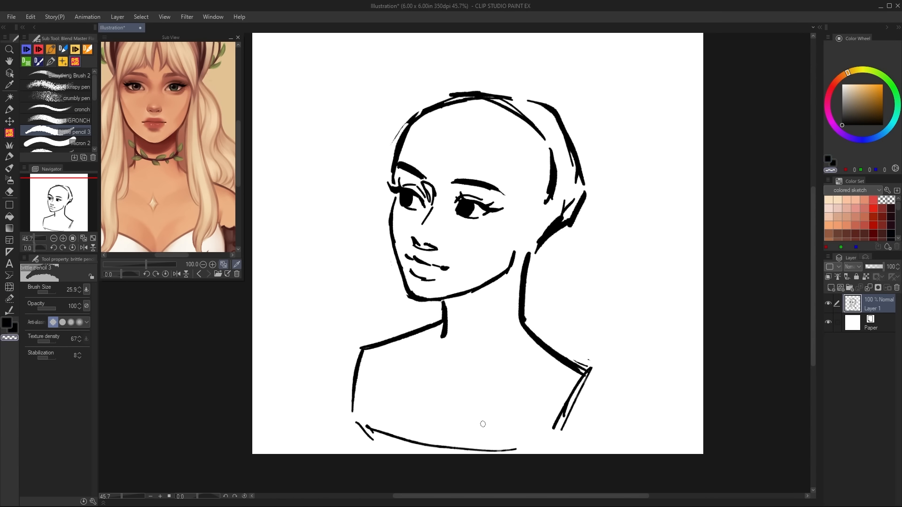
# Try to reshape the cheek, jaw and chin outline of the sketched face with Liquify at strength 29
pyautogui.click(9, 286)
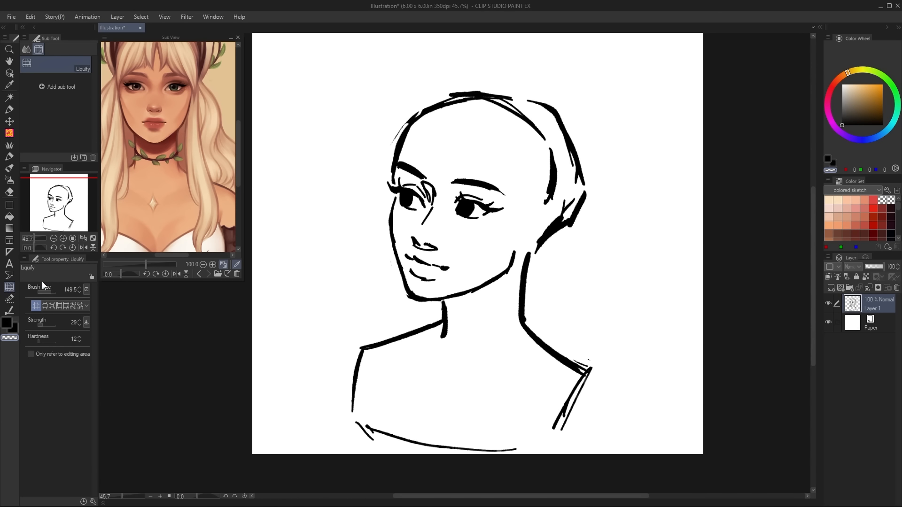
pyautogui.moveTo(388, 215)
pyautogui.mouseDown()
pyautogui.moveTo(383, 239)
pyautogui.moveTo(404, 306)
pyautogui.moveTo(385, 224)
pyautogui.mouseUp()
pyautogui.moveTo(381, 270)
pyautogui.mouseDown()
pyautogui.moveTo(385, 254)
pyautogui.moveTo(381, 262)
pyautogui.mouseUp()
pyautogui.moveTo(403, 294); pyautogui.dragTo(391, 264)
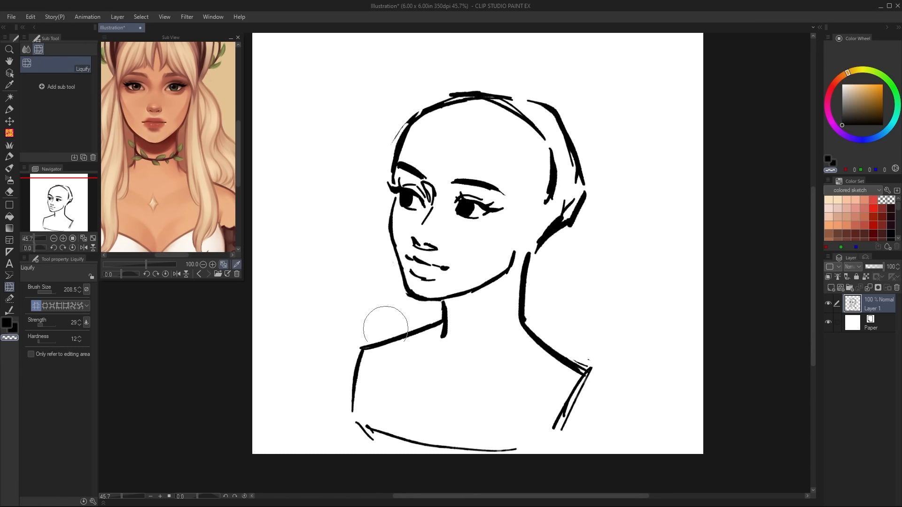
# Undo the Liquify adjustments made to the sketched face
pyautogui.hotkey('ctrl', 'z')
pyautogui.hotkey('ctrl', 'z')
pyautogui.hotkey('ctrl', 'z')
pyautogui.hotkey('ctrl', 'z')
pyautogui.hotkey('ctrl', 'z')
pyautogui.hotkey('ctrl', 'z')
pyautogui.hotkey('ctrl', 'z')
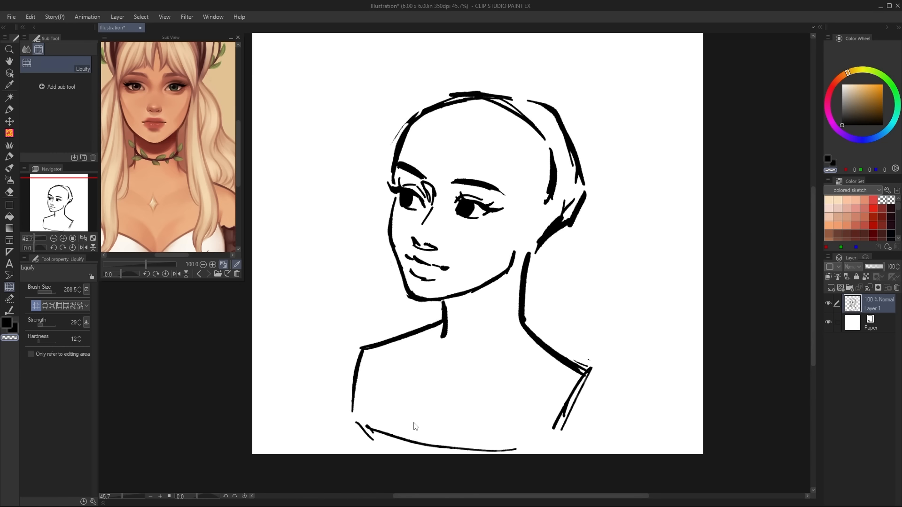
# Replace the rounded ear with a long pointed elf ear and add the far ear's tip using brittle pencil 3
pyautogui.press('b')
pyautogui.press('c')
pyautogui.moveTo(525, 214)
pyautogui.mouseDown()
pyautogui.moveTo(593, 203)
pyautogui.moveTo(517, 259)
pyautogui.mouseUp()
pyautogui.moveTo(556, 217)
pyautogui.mouseDown()
pyautogui.moveTo(517, 259)
pyautogui.moveTo(536, 238)
pyautogui.mouseUp()
pyautogui.moveTo(386, 167); pyautogui.dragTo(388, 207)
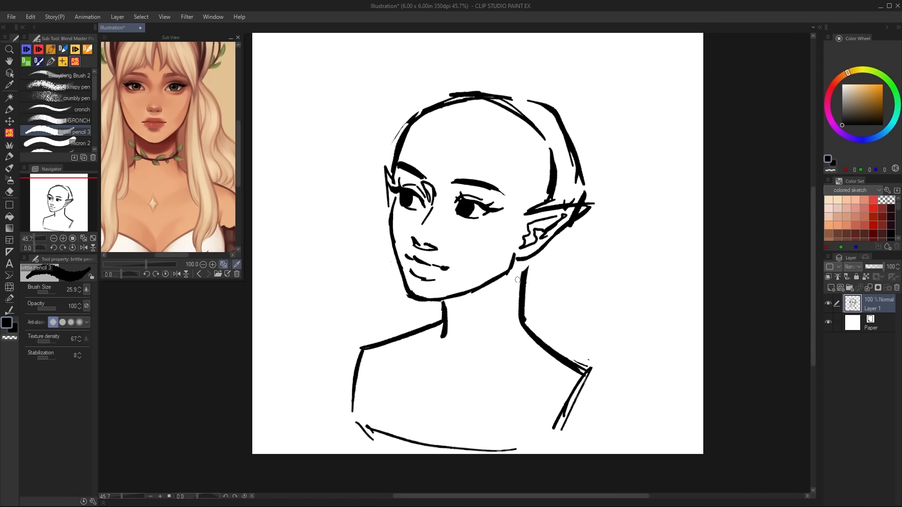
# Redraw the back neck line slightly closer to the jaw and erase the old line
pyautogui.moveTo(521, 264); pyautogui.dragTo(524, 325)
pyautogui.press('c')
pyautogui.moveTo(528, 266); pyautogui.dragTo(525, 322)
pyautogui.press('c')
# Sketch a choker with small leaves around the neck
pyautogui.moveTo(444, 317)
pyautogui.mouseDown()
pyautogui.moveTo(477, 329)
pyautogui.moveTo(517, 308)
pyautogui.mouseUp()
pyautogui.moveTo(445, 316); pyautogui.dragTo(432, 310)
pyautogui.moveTo(474, 328); pyautogui.dragTo(477, 329)
pyautogui.moveTo(494, 320); pyautogui.dragTo(497, 318)
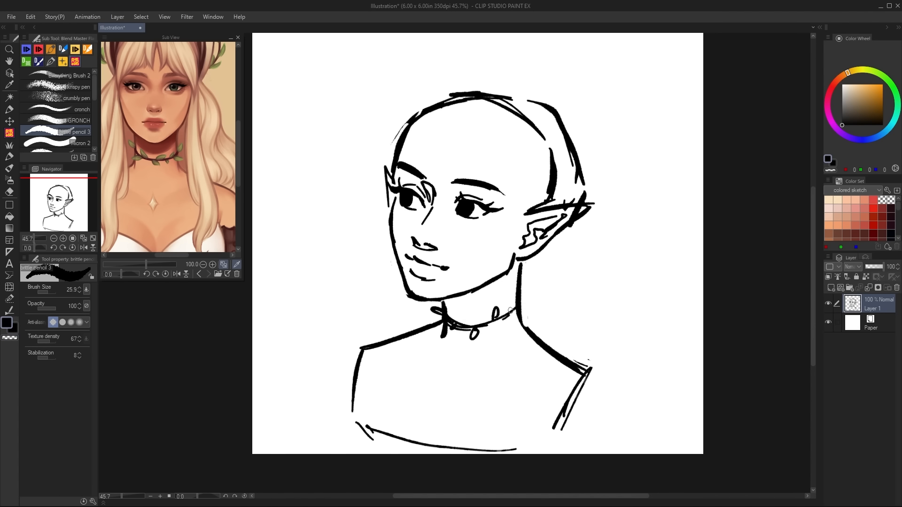
# Sketch the outer arm and sleeve lines beside both shoulders
pyautogui.moveTo(327, 346); pyautogui.dragTo(285, 406)
pyautogui.moveTo(309, 357); pyautogui.dragTo(294, 398)
pyautogui.moveTo(602, 374); pyautogui.dragTo(663, 403)
pyautogui.moveTo(648, 391); pyautogui.dragTo(659, 430)
# Zoom the Sub View reference out to 75%, add a new layer and sketch the tall horns on the head
pyautogui.moveTo(244, 280); pyautogui.dragTo(260, 303)
pyautogui.click(208, 270)
pyautogui.moveTo(171, 179); pyautogui.dragTo(171, 149)
pyautogui.hotkey('ctrl', 'shift', 'n')
pyautogui.moveTo(557, 185)
pyautogui.mouseDown()
pyautogui.moveTo(577, 60)
pyautogui.moveTo(556, 201)
pyautogui.mouseUp()
pyautogui.moveTo(585, 70); pyautogui.dragTo(571, 163)
pyautogui.moveTo(604, 89); pyautogui.dragTo(599, 165)
pyautogui.moveTo(395, 108)
pyautogui.mouseDown()
pyautogui.moveTo(445, 56)
pyautogui.moveTo(394, 123)
pyautogui.mouseUp()
# Sketch the bangs across the forehead and the hair beside the face on Layer 2
pyautogui.moveTo(397, 94); pyautogui.dragTo(388, 151)
pyautogui.moveTo(388, 120); pyautogui.dragTo(366, 187)
pyautogui.click(877, 323)
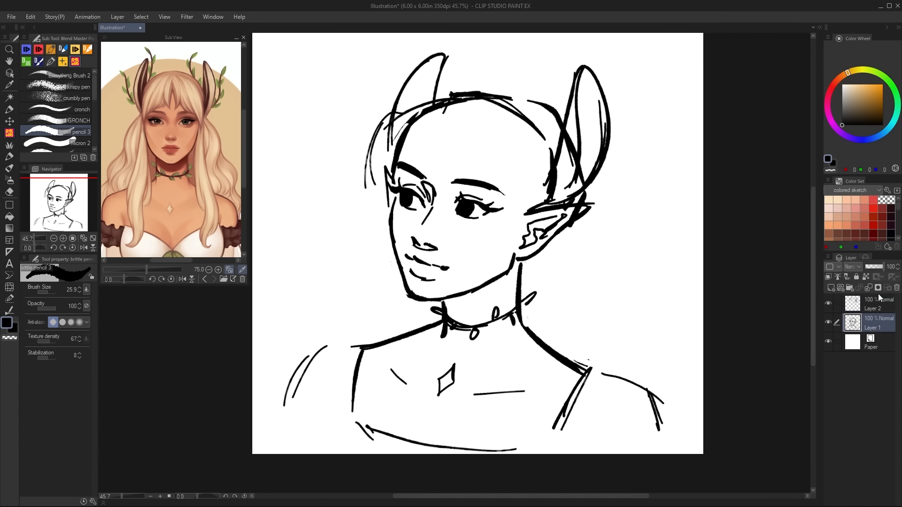
pyautogui.click(876, 304)
pyautogui.moveTo(457, 124); pyautogui.dragTo(438, 196)
pyautogui.moveTo(484, 163); pyautogui.dragTo(485, 189)
pyautogui.moveTo(488, 166); pyautogui.dragTo(501, 205)
pyautogui.moveTo(513, 148); pyautogui.dragTo(506, 256)
pyautogui.moveTo(391, 173); pyautogui.dragTo(430, 181)
pyautogui.moveTo(390, 124); pyautogui.dragTo(360, 176)
pyautogui.press('h')
pyautogui.press('h')
# Sketch long wavy hair strands falling over both shoulders and thicken the hair's top outline
pyautogui.moveTo(516, 250); pyautogui.dragTo(448, 420)
pyautogui.moveTo(529, 407); pyautogui.dragTo(510, 454)
pyautogui.moveTo(536, 348); pyautogui.dragTo(524, 419)
pyautogui.moveTo(387, 203); pyautogui.dragTo(369, 319)
pyautogui.moveTo(370, 268); pyautogui.dragTo(372, 365)
pyautogui.moveTo(367, 372); pyautogui.dragTo(344, 454)
pyautogui.moveTo(398, 295); pyautogui.dragTo(360, 442)
pyautogui.moveTo(577, 221)
pyautogui.mouseDown()
pyautogui.moveTo(588, 276)
pyautogui.moveTo(625, 271)
pyautogui.mouseUp()
pyautogui.moveTo(579, 270); pyautogui.dragTo(662, 379)
pyautogui.moveTo(383, 196); pyautogui.dragTo(350, 287)
pyautogui.moveTo(558, 319); pyautogui.dragTo(577, 354)
pyautogui.moveTo(354, 293); pyautogui.dragTo(308, 324)
pyautogui.moveTo(325, 336); pyautogui.dragTo(284, 389)
pyautogui.moveTo(618, 326); pyautogui.dragTo(672, 381)
pyautogui.moveTo(437, 96)
pyautogui.mouseDown()
pyautogui.moveTo(556, 104)
pyautogui.moveTo(528, 89)
pyautogui.moveTo(568, 115)
pyautogui.moveTo(493, 86)
pyautogui.mouseUp()
# Draw leafy vines around both horns and beside the pointed ear
pyautogui.moveTo(395, 124); pyautogui.dragTo(371, 71)
pyautogui.moveTo(371, 73); pyautogui.dragTo(351, 70)
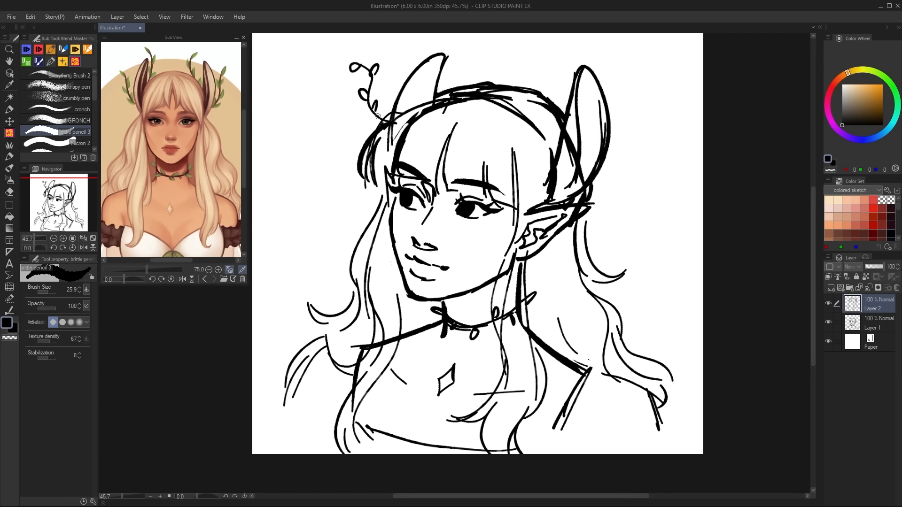
pyautogui.moveTo(371, 113); pyautogui.dragTo(377, 102)
pyautogui.moveTo(440, 93); pyautogui.dragTo(452, 48)
pyautogui.moveTo(553, 159); pyautogui.dragTo(536, 61)
pyautogui.moveTo(544, 99); pyautogui.dragTo(550, 86)
pyautogui.moveTo(593, 192); pyautogui.dragTo(629, 152)
pyautogui.moveTo(621, 146); pyautogui.dragTo(623, 134)
pyautogui.moveTo(603, 180); pyautogui.dragTo(608, 165)
pyautogui.click(878, 323)
pyautogui.press('m')
pyautogui.moveTo(452, 200); pyautogui.dragTo(454, 197)
pyautogui.hotkey('ctrl', 'd')
pyautogui.press('g')
pyautogui.press('h')
pyautogui.press('h')
pyautogui.press('b')
# Group Layer 1 and Layer 2 in a new folder and give the folder a black palette color
pyautogui.click(869, 304)
pyautogui.click(849, 288)
pyautogui.click(868, 323)
pyautogui.keyDown('shift'); pyautogui.click(869, 336); pyautogui.keyUp('shift')
pyautogui.moveTo(869, 336); pyautogui.dragTo(868, 306)
pyautogui.scroll(-2, 672, 283)
pyautogui.click(839, 267)
pyautogui.click(844, 353)
pyautogui.click(829, 305)
pyautogui.click(828, 305)
# Scale up and reposition the grouped sketch so the portrait fills the canvas
pyautogui.click(31, 17)
pyautogui.click(264, 258)
pyautogui.moveTo(673, 98); pyautogui.dragTo(712, 57)
pyautogui.moveTo(658, 141); pyautogui.dragTo(639, 143)
pyautogui.moveTo(693, 60); pyautogui.dragTo(710, 43)
pyautogui.moveTo(681, 167); pyautogui.dragTo(671, 174)
pyautogui.click(514, 441)
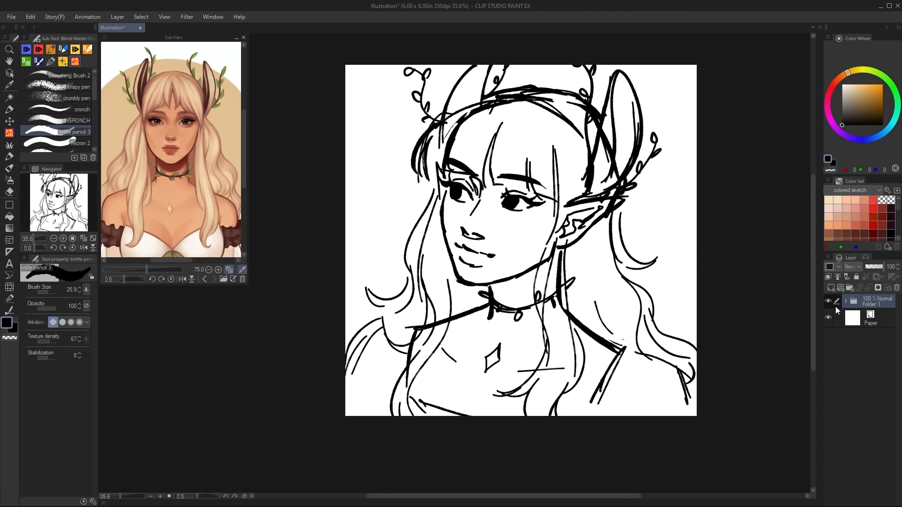
# Add a new layer and sketch three flowers in the background around the head
pyautogui.hotkey('ctrl', 'shift', 'n')
pyautogui.moveTo(372, 228); pyautogui.dragTo(375, 225)
pyautogui.moveTo(376, 226); pyautogui.dragTo(371, 228)
pyautogui.moveTo(655, 204); pyautogui.dragTo(659, 207)
pyautogui.moveTo(386, 98); pyautogui.dragTo(389, 98)
pyautogui.moveTo(389, 99); pyautogui.dragTo(387, 100)
# Sketch leaves and curved stems between the flowers in the background
pyautogui.moveTo(346, 142); pyautogui.dragTo(421, 199)
pyautogui.moveTo(349, 184); pyautogui.dragTo(393, 168)
pyautogui.moveTo(668, 260)
pyautogui.mouseDown()
pyautogui.moveTo(696, 301)
pyautogui.moveTo(686, 301)
pyautogui.mouseUp()
pyautogui.moveTo(677, 313); pyautogui.dragTo(696, 331)
pyautogui.moveTo(680, 409); pyautogui.dragTo(684, 412)
pyautogui.moveTo(649, 78); pyautogui.dragTo(689, 124)
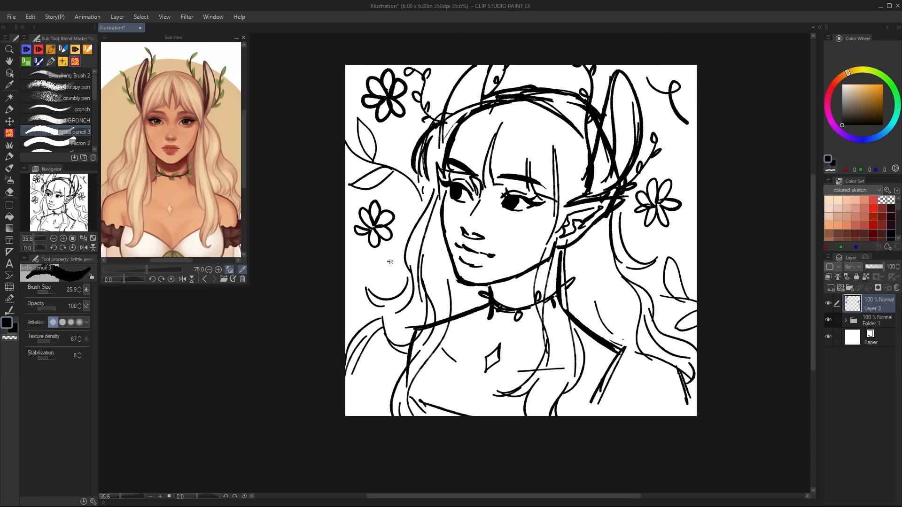
pyautogui.moveTo(660, 167); pyautogui.dragTo(671, 153)
pyautogui.moveTo(667, 159); pyautogui.dragTo(689, 131)
# Lower the flower layer's opacity to 18% and move it beneath the sketch layers in Folder 1
pyautogui.moveTo(883, 267); pyautogui.dragTo(868, 267)
pyautogui.click(846, 320)
pyautogui.moveTo(875, 305); pyautogui.dragTo(873, 362)
# Save the illustration as "jessamine redraw"
pyautogui.click(11, 17)
pyautogui.click(28, 113)
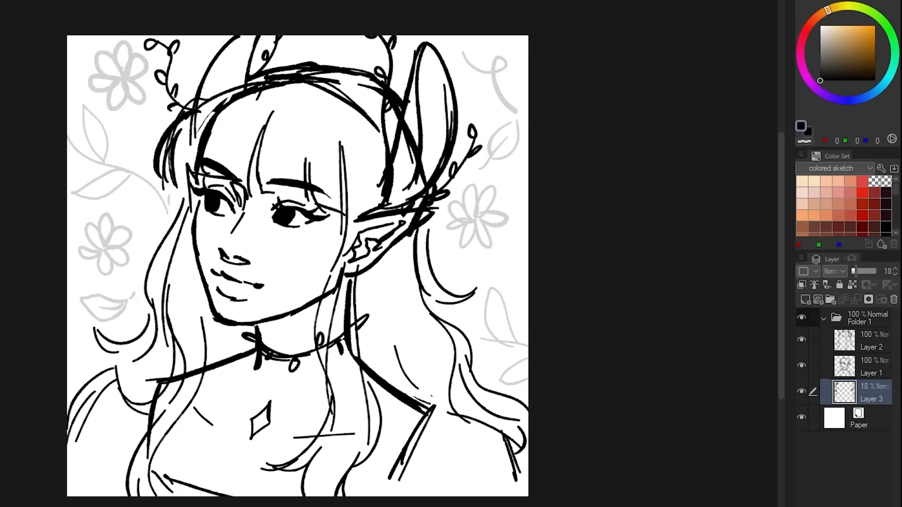
# Turn on the layer color effect for the collapsed Folder 1 and set its color to light green
pyautogui.click(826, 319)
pyautogui.click(868, 315)
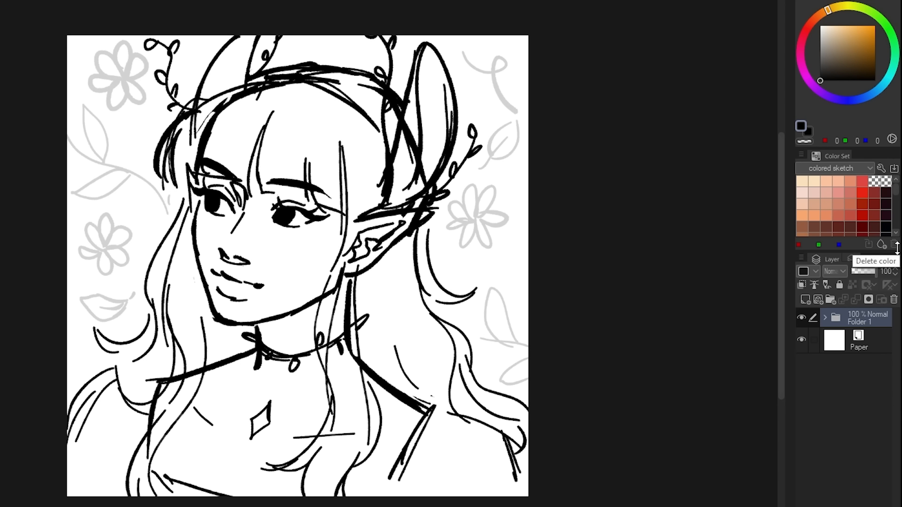
pyautogui.click(853, 259)
pyautogui.click(179, 15)
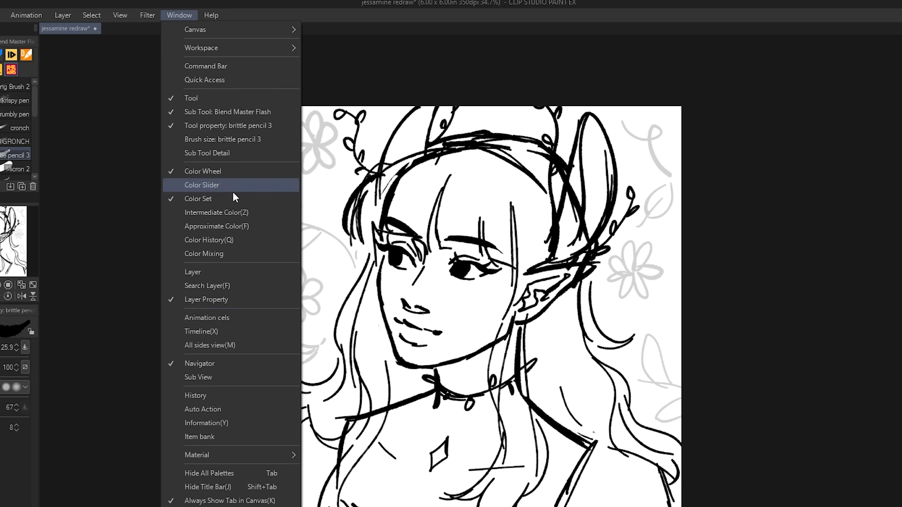
pyautogui.click(798, 411)
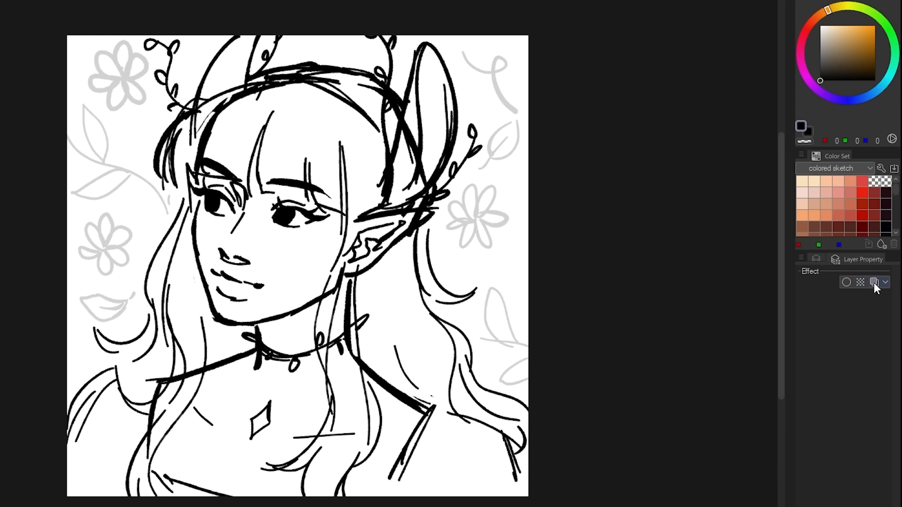
pyautogui.click(874, 282)
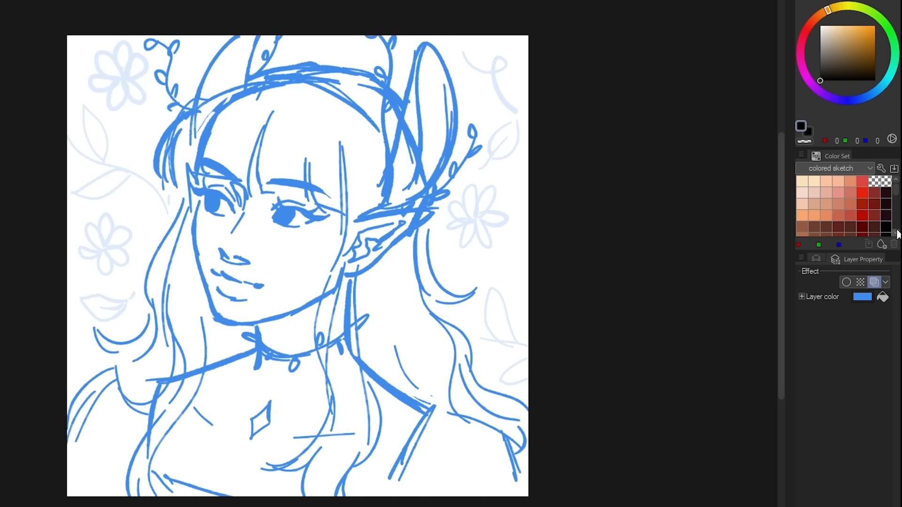
pyautogui.click(863, 296)
pyautogui.click(623, 119)
pyautogui.click(870, 81)
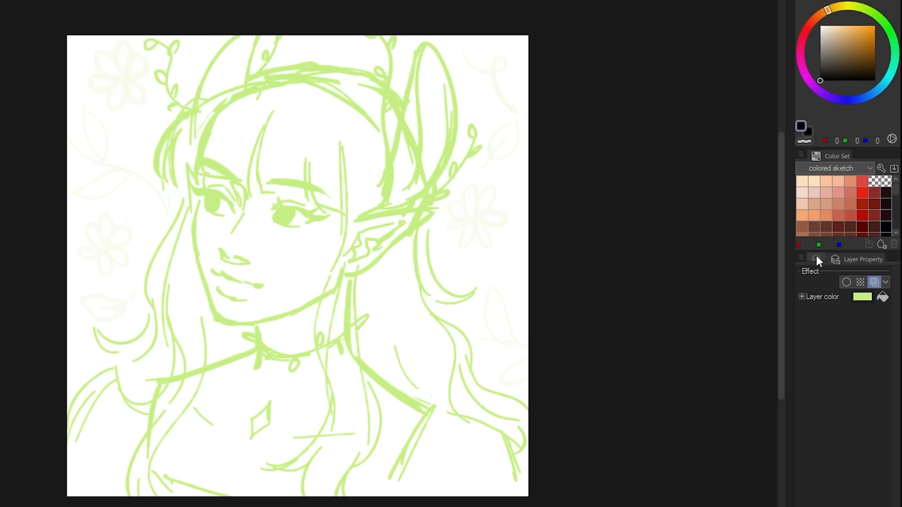
# Create a new folder above Folder 1 with an empty raster layer inside it
pyautogui.click(816, 259)
pyautogui.click(831, 300)
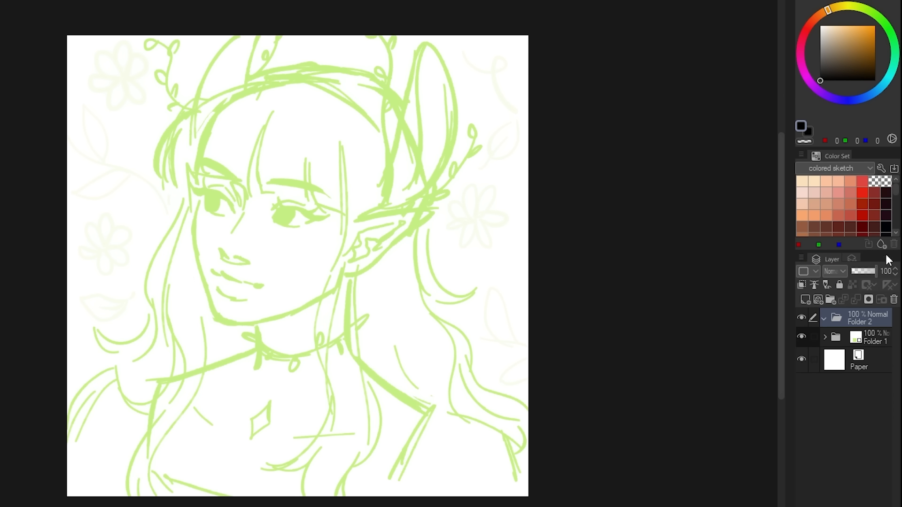
pyautogui.click(805, 299)
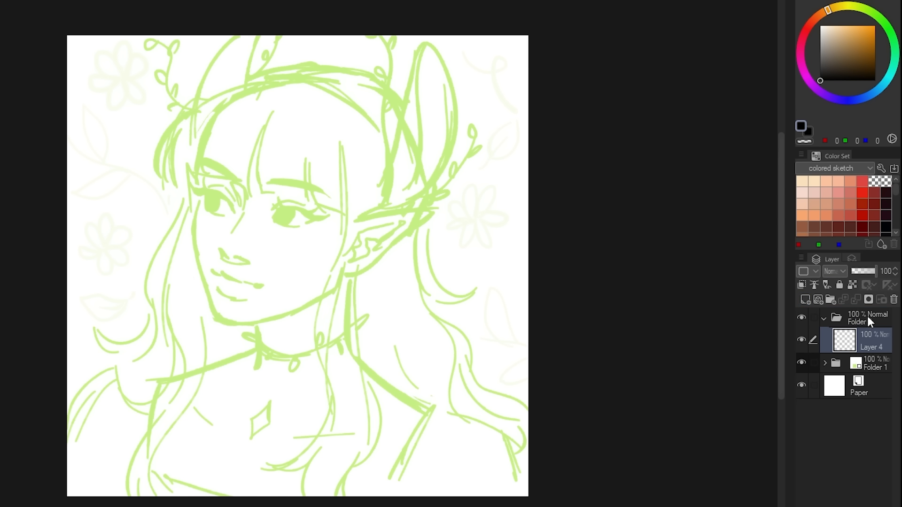
# Give Folder 2 a custom gray palette color, HEX 737373
pyautogui.click(867, 317)
pyautogui.click(818, 271)
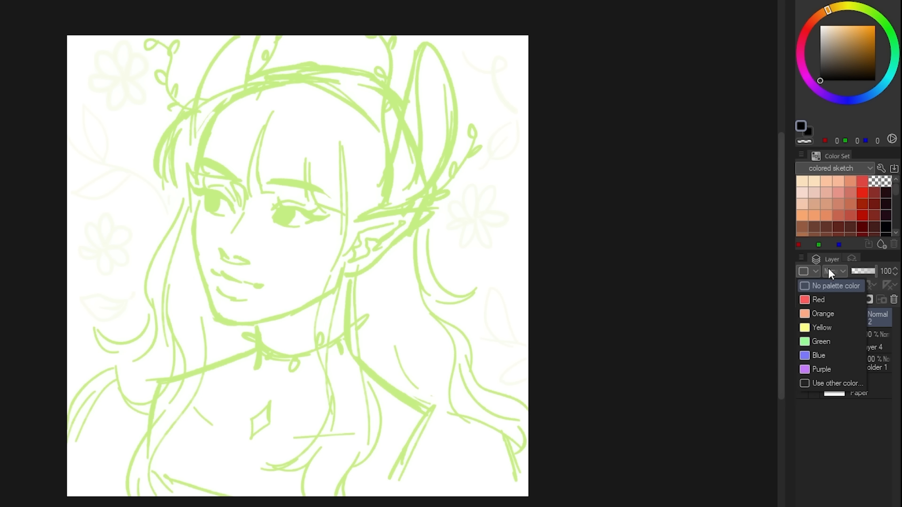
pyautogui.click(821, 385)
pyautogui.moveTo(677, 215); pyautogui.dragTo(562, 196)
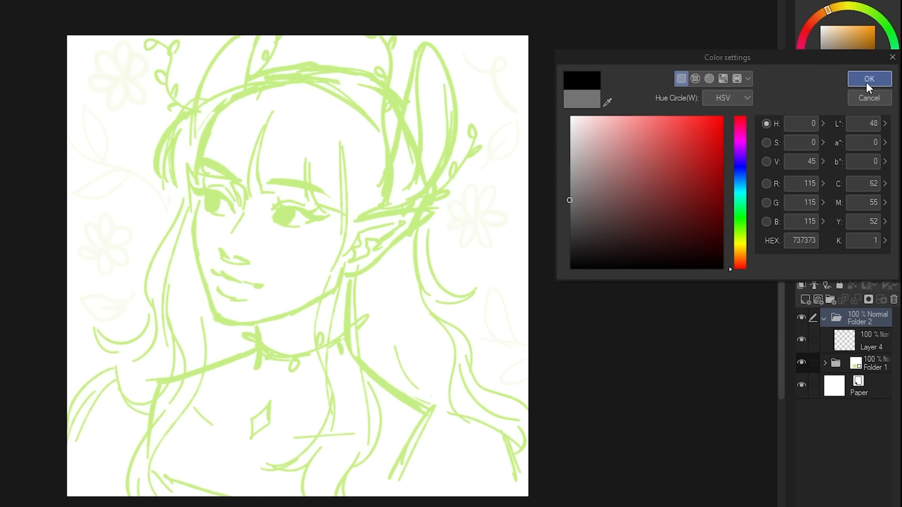
pyautogui.click(869, 79)
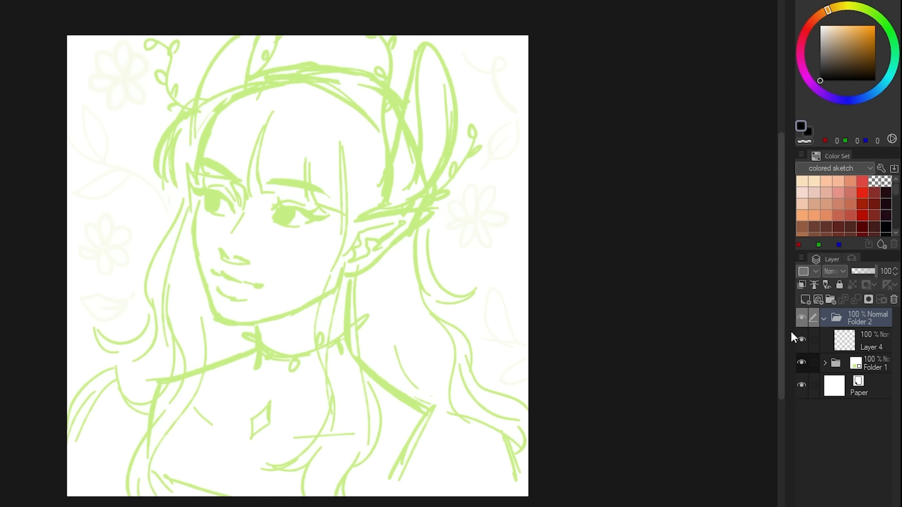
# Line the cheek, chin and jaw on Layer 4 with Everything Brush 2 at size 45, cleaning up the jaw corner
pyautogui.click(872, 339)
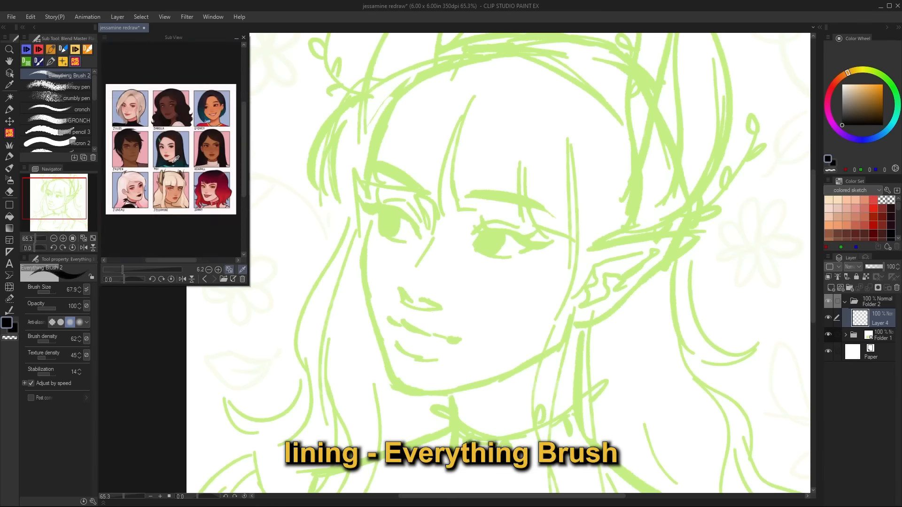
pyautogui.moveTo(361, 270)
pyautogui.mouseDown()
pyautogui.moveTo(371, 221)
pyautogui.moveTo(365, 261)
pyautogui.moveTo(386, 373)
pyautogui.moveTo(464, 388)
pyautogui.moveTo(559, 347)
pyautogui.mouseUp()
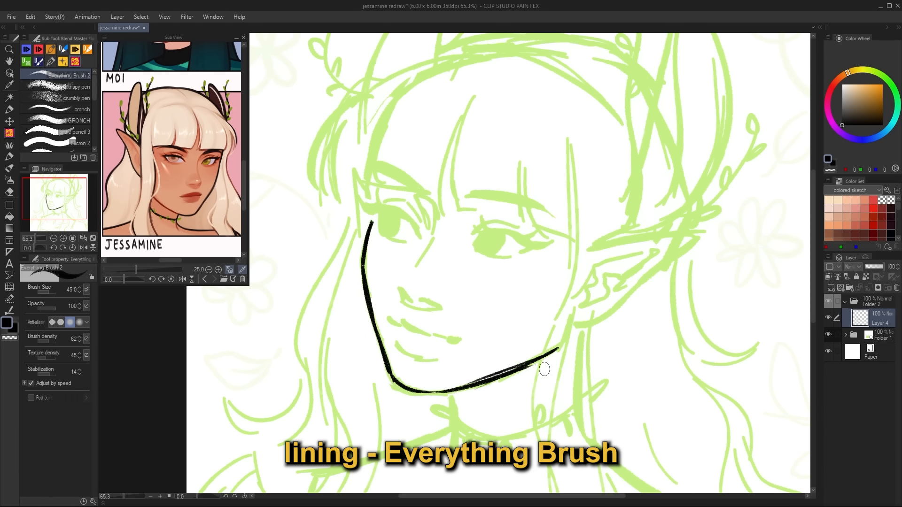
pyautogui.hotkey('ctrl', 'z')
pyautogui.hotkey('ctrl', 'z')
pyautogui.moveTo(393, 379); pyautogui.dragTo(446, 393)
pyautogui.moveTo(430, 394); pyautogui.dragTo(522, 367)
pyautogui.hotkey('ctrl', 'z')
pyautogui.moveTo(563, 347); pyautogui.dragTo(421, 393)
pyautogui.press('c')
pyautogui.moveTo(572, 311)
pyautogui.mouseDown()
pyautogui.moveTo(560, 349)
pyautogui.moveTo(566, 348)
pyautogui.moveTo(558, 348)
pyautogui.mouseUp()
pyautogui.press('c')
pyautogui.hotkey('ctrl', 'z')
# Line both sides of the neck below the jaw
pyautogui.moveTo(453, 394); pyautogui.dragTo(454, 446)
pyautogui.moveTo(459, 418); pyautogui.dragTo(453, 447)
pyautogui.moveTo(581, 328); pyautogui.dragTo(587, 442)
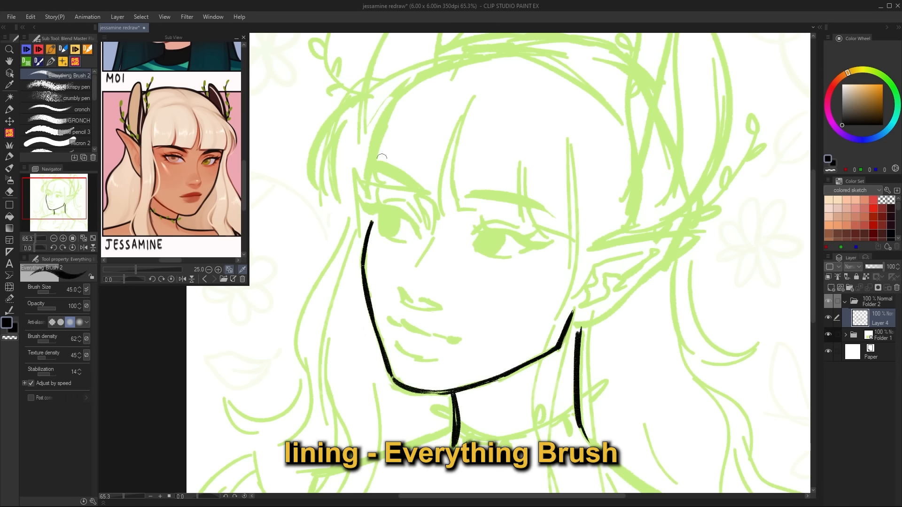
# Line the far eye's winged upper lash line, iris and lower lid, redoing the first stroke
pyautogui.moveTo(360, 202); pyautogui.dragTo(420, 235)
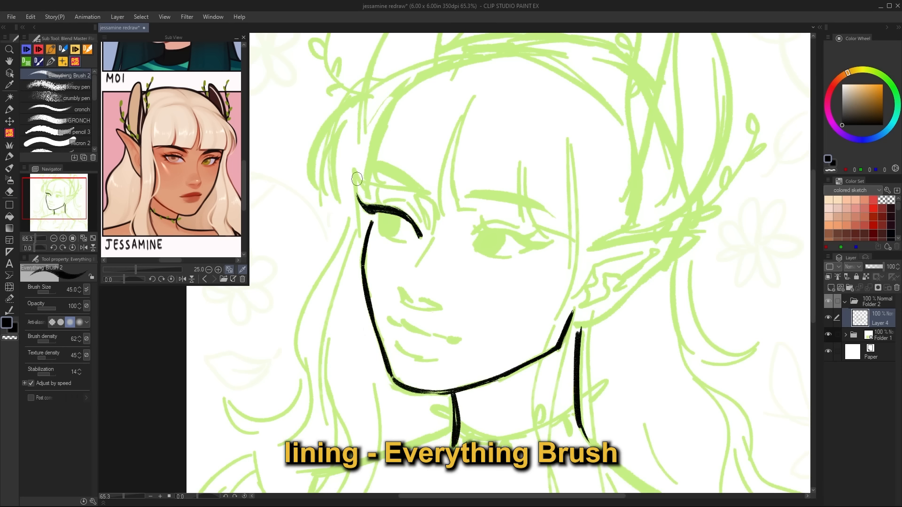
pyautogui.hotkey('ctrl', 'z')
pyautogui.moveTo(359, 197); pyautogui.dragTo(400, 212)
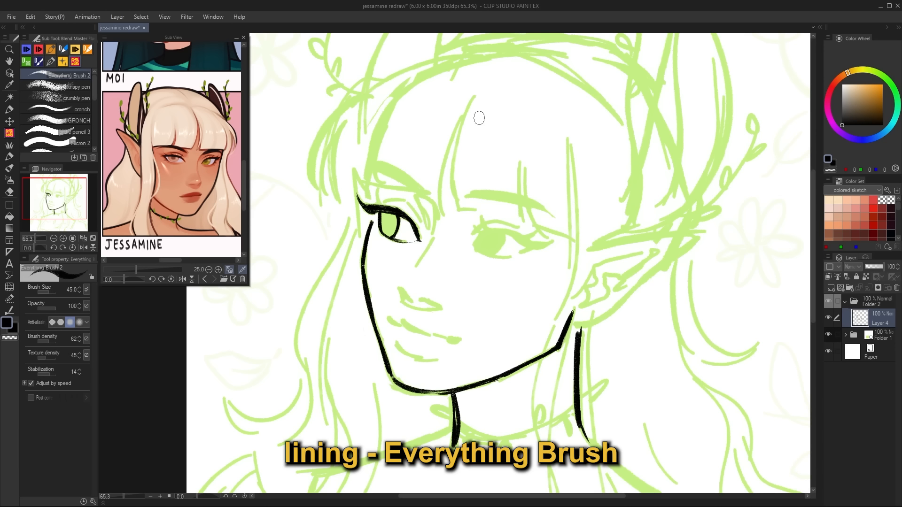
# Line the near eye's lashes, iris and lower lid, reducing the brush size to 21.3 for the finer strokes
pyautogui.moveTo(500, 248); pyautogui.dragTo(493, 255)
pyautogui.hotkey('ctrl', 'z')
pyautogui.moveTo(477, 238)
pyautogui.mouseDown()
pyautogui.moveTo(512, 230)
pyautogui.moveTo(542, 246)
pyautogui.mouseUp()
pyautogui.keyDown('ctrl'); pyautogui.keyDown('alt'); pyautogui.moveTo(529, 196); pyautogui.dragTo(519, 195); pyautogui.keyUp('alt'); pyautogui.keyUp('ctrl')
pyautogui.moveTo(484, 234); pyautogui.dragTo(514, 235)
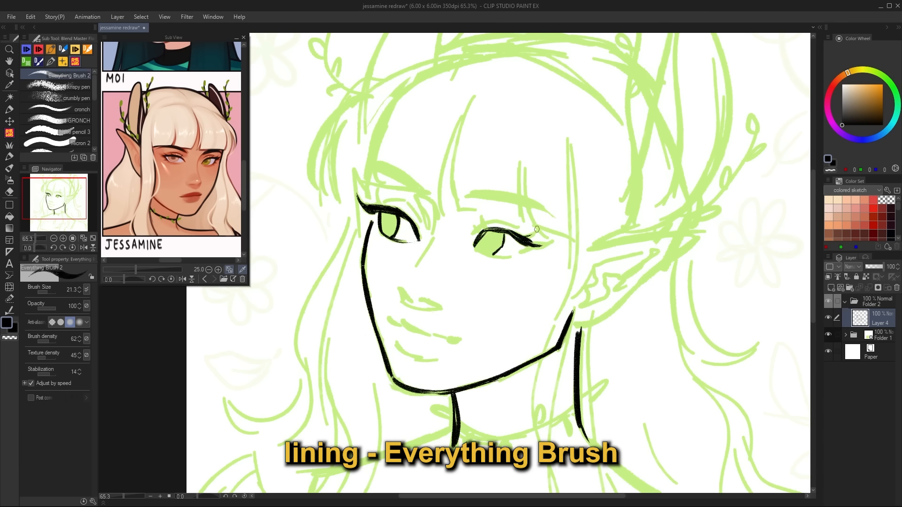
pyautogui.moveTo(475, 248); pyautogui.dragTo(510, 257)
# Line the far eye's eyelid crease and the contour between the eye and the nose bridge
pyautogui.moveTo(380, 199); pyautogui.dragTo(420, 218)
pyautogui.moveTo(436, 205); pyautogui.dragTo(431, 231)
pyautogui.moveTo(415, 195); pyautogui.dragTo(431, 231)
# Line the nose and lips at brush size 48.9, then hide the green sketch in Folder 1
pyautogui.keyDown('ctrl'); pyautogui.keyDown('alt'); pyautogui.moveTo(407, 192); pyautogui.dragTo(420, 192); pyautogui.keyUp('alt'); pyautogui.keyUp('ctrl')
pyautogui.moveTo(437, 223); pyautogui.dragTo(417, 266)
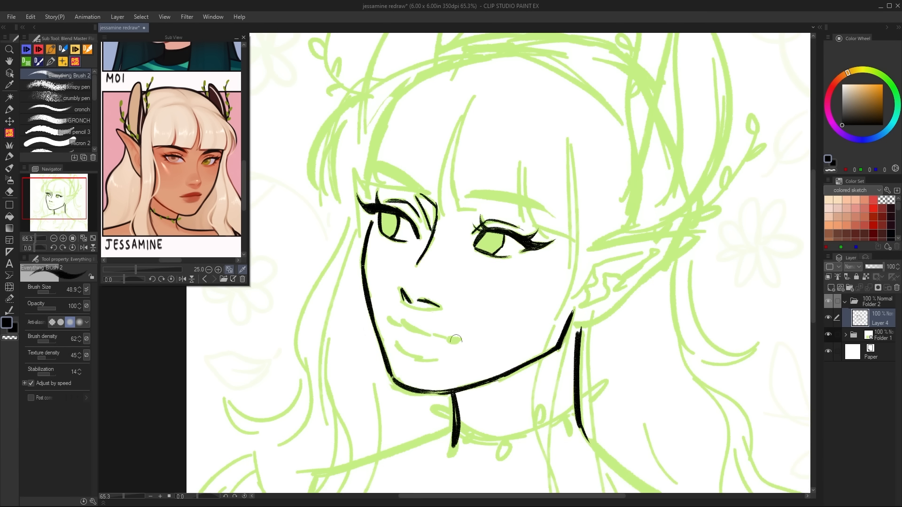
pyautogui.moveTo(389, 318); pyautogui.dragTo(401, 325)
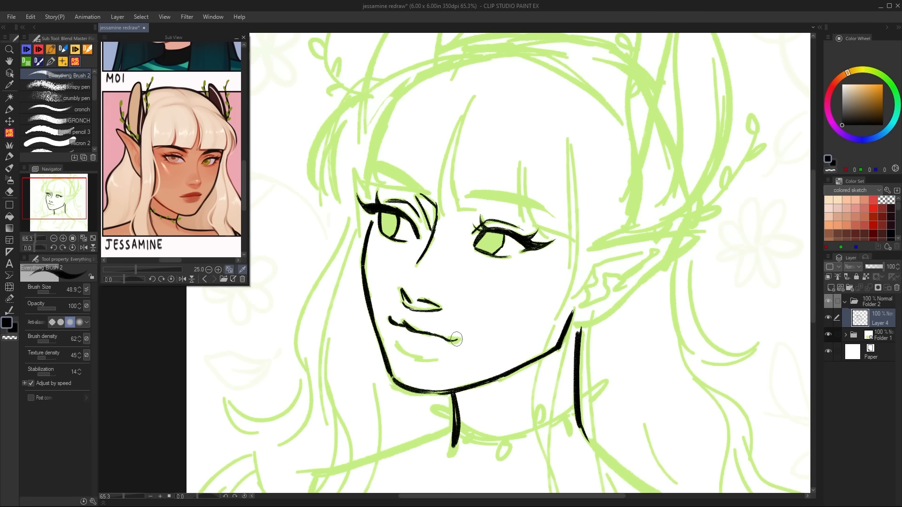
pyautogui.click(828, 335)
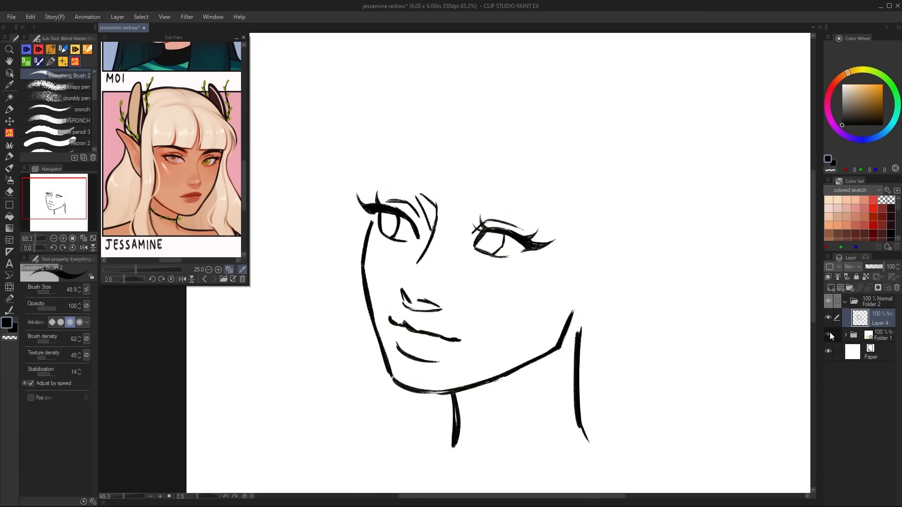
# Check the lines without the green sketch, erase the jawline's upper end near the ear, redraw the jaw, and show the sketch again
pyautogui.click(828, 335)
pyautogui.click(828, 317)
pyautogui.click(828, 318)
pyautogui.press('c')
pyautogui.moveTo(571, 313)
pyautogui.mouseDown()
pyautogui.moveTo(400, 390)
pyautogui.moveTo(502, 377)
pyautogui.mouseUp()
pyautogui.press('c')
pyautogui.moveTo(440, 392); pyautogui.dragTo(559, 349)
pyautogui.click(829, 335)
pyautogui.click(828, 335)
# Line both eyebrows with tapered strokes at brush size 24.3, trimming the far brow's inner edge
pyautogui.press('[')
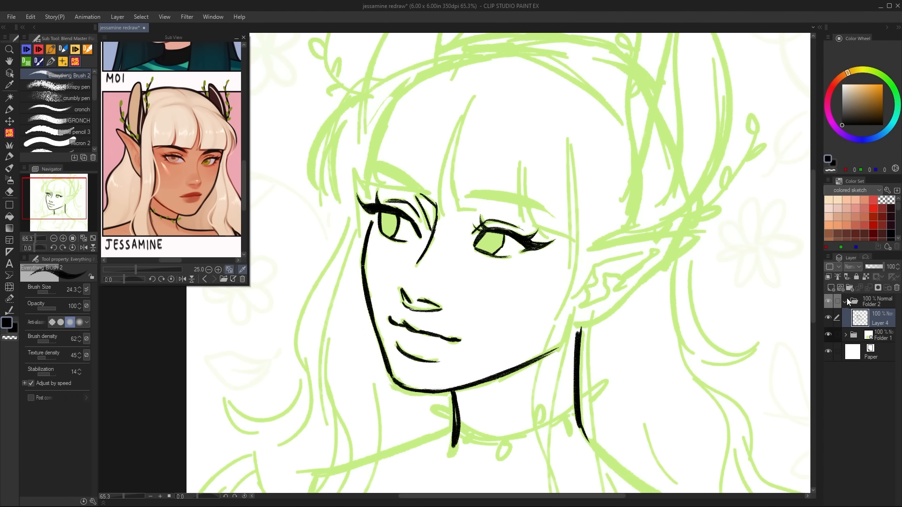
pyautogui.moveTo(469, 195); pyautogui.dragTo(551, 218)
pyautogui.press('h')
pyautogui.press('c')
pyautogui.moveTo(363, 219); pyautogui.dragTo(402, 206)
pyautogui.press('c')
pyautogui.moveTo(481, 195); pyautogui.dragTo(541, 166)
pyautogui.press('h')
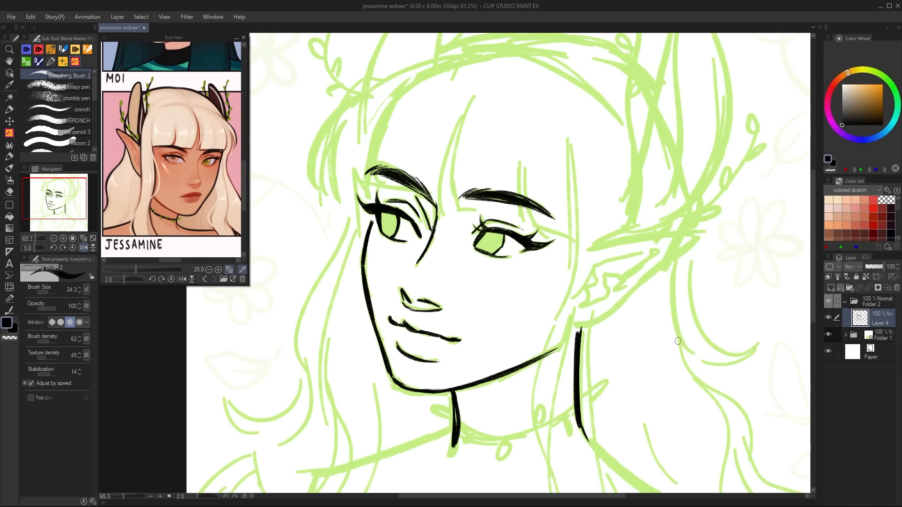
# Line the pointed ear's outline and inner contour at brush size 32.4, redoing the first stroke
pyautogui.press(']')
pyautogui.moveTo(596, 248)
pyautogui.mouseDown()
pyautogui.moveTo(700, 236)
pyautogui.moveTo(630, 296)
pyautogui.mouseUp()
pyautogui.hotkey('ctrl', 'z')
pyautogui.moveTo(700, 237); pyautogui.dragTo(581, 328)
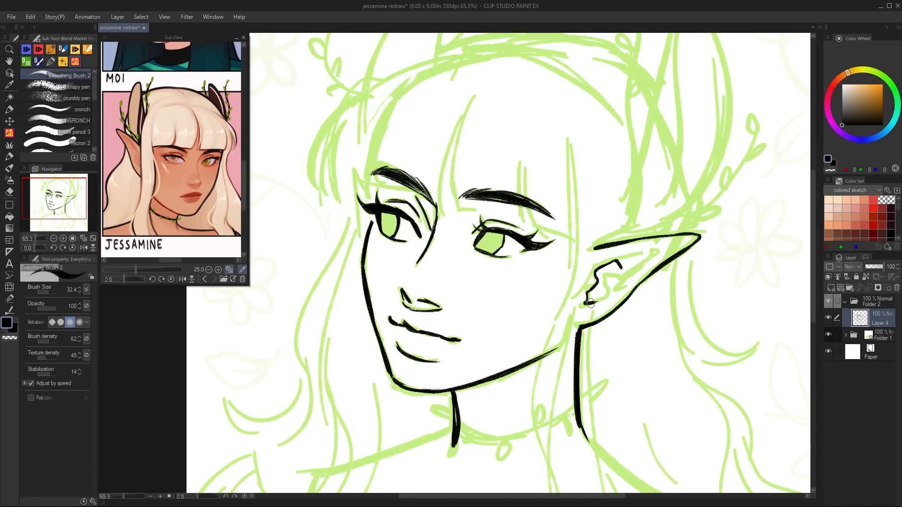
pyautogui.moveTo(642, 257); pyautogui.dragTo(633, 263)
pyautogui.moveTo(619, 258); pyautogui.dragTo(625, 279)
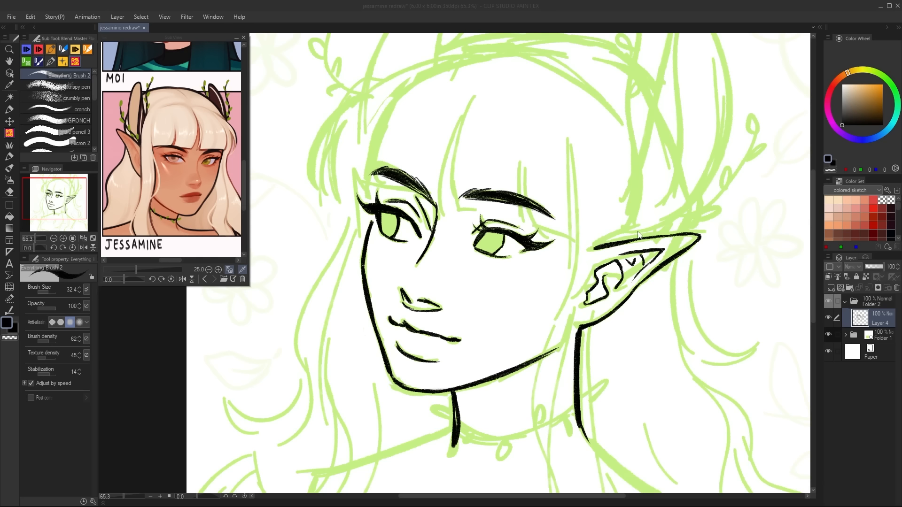
# Clean up the inner ear lines with the transparent color and fill the ear's hollows with black
pyautogui.press('c')
pyautogui.moveTo(609, 289); pyautogui.dragTo(599, 268)
pyautogui.press('c')
pyautogui.moveTo(604, 266); pyautogui.dragTo(607, 283)
pyautogui.press('c')
pyautogui.press('c')
pyautogui.moveTo(629, 254)
pyautogui.mouseDown()
pyautogui.moveTo(606, 265)
pyautogui.moveTo(639, 263)
pyautogui.mouseUp()
pyautogui.press('c')
pyautogui.press('c')
pyautogui.press('c')
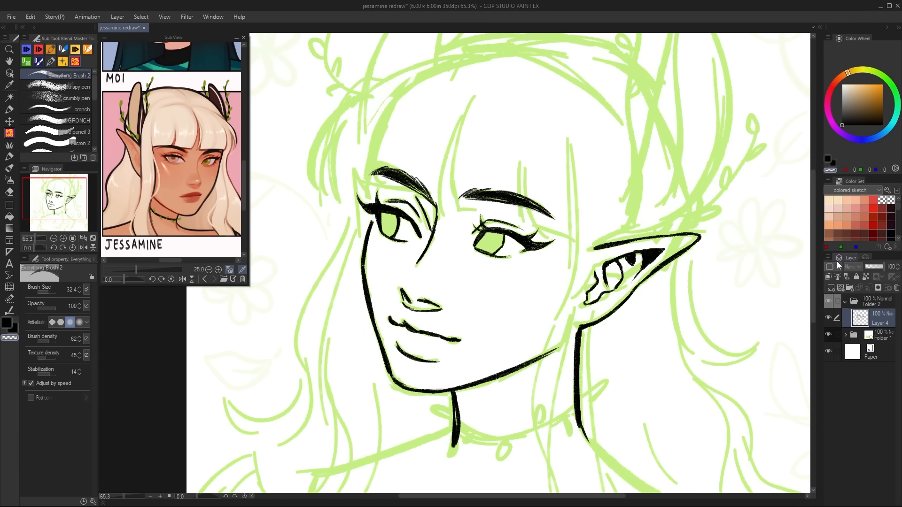
# Line the small four-pointed diamond mark in the middle of the chest
pyautogui.scroll(-4, 568, 285)
pyautogui.press('c')
pyautogui.scroll(3, 567, 285)
pyautogui.moveTo(558, 373); pyautogui.dragTo(581, 351)
pyautogui.moveTo(581, 351)
pyautogui.mouseDown()
pyautogui.moveTo(579, 379)
pyautogui.moveTo(556, 399)
pyautogui.mouseUp()
pyautogui.moveTo(557, 399); pyautogui.dragTo(579, 379)
# Line the shoulder slope running outward from the base of the neck, going over it twice
pyautogui.moveTo(564, 285); pyautogui.dragTo(463, 318)
pyautogui.moveTo(563, 289); pyautogui.dragTo(442, 322)
pyautogui.moveTo(624, 242); pyautogui.dragTo(466, 226)
pyautogui.moveTo(526, 275)
pyautogui.mouseDown()
pyautogui.moveTo(618, 345)
pyautogui.moveTo(578, 236)
pyautogui.mouseUp()
# Line the garment's two straps and its neckline across the chest, redoing the first neckline stroke
pyautogui.moveTo(345, 276); pyautogui.dragTo(322, 390)
pyautogui.moveTo(679, 314); pyautogui.dragTo(635, 410)
pyautogui.moveTo(324, 386); pyautogui.dragTo(403, 424)
pyautogui.hotkey('ctrl', 'z')
pyautogui.moveTo(631, 414); pyautogui.dragTo(529, 424)
pyautogui.moveTo(541, 307); pyautogui.dragTo(587, 306)
pyautogui.moveTo(384, 274); pyautogui.dragTo(268, 360)
# With the canvas mirrored, erase stray line ends around the shoulders and strengthen the shoulder and arm lines
pyautogui.press('h')
pyautogui.moveTo(517, 305); pyautogui.dragTo(585, 311)
pyautogui.press('c')
pyautogui.moveTo(583, 285); pyautogui.dragTo(610, 383)
pyautogui.press('c')
pyautogui.moveTo(299, 344); pyautogui.dragTo(413, 326)
pyautogui.moveTo(361, 299)
pyautogui.mouseDown()
pyautogui.moveTo(249, 408)
pyautogui.moveTo(274, 326)
pyautogui.mouseUp()
pyautogui.press('c')
pyautogui.moveTo(705, 192); pyautogui.dragTo(608, 300)
# Return the canvas to its normal orientation and line both tall horns above the head, redoing the far horn's outer edge
pyautogui.press('h')
pyautogui.moveTo(674, 45); pyautogui.dragTo(577, 174)
pyautogui.moveTo(476, 260)
pyautogui.mouseDown()
pyautogui.moveTo(538, 77)
pyautogui.moveTo(522, 85)
pyautogui.moveTo(551, 137)
pyautogui.moveTo(493, 289)
pyautogui.mouseUp()
pyautogui.moveTo(515, 88)
pyautogui.mouseDown()
pyautogui.moveTo(509, 230)
pyautogui.moveTo(477, 284)
pyautogui.mouseUp()
pyautogui.moveTo(566, 302); pyautogui.dragTo(655, 331)
pyautogui.moveTo(398, 100); pyautogui.dragTo(379, 170)
pyautogui.moveTo(370, 99); pyautogui.dragTo(309, 221)
pyautogui.hotkey('ctrl', 'z')
pyautogui.moveTo(369, 99); pyautogui.dragTo(304, 218)
# Create a new layer for the hair and line the bangs over the forehead, undoing the first two strokes
pyautogui.click(831, 288)
pyautogui.moveTo(402, 219)
pyautogui.mouseDown()
pyautogui.moveTo(379, 309)
pyautogui.moveTo(398, 300)
pyautogui.moveTo(384, 309)
pyautogui.mouseUp()
pyautogui.hotkey('ctrl', 'z')
pyautogui.moveTo(397, 300); pyautogui.dragTo(450, 310)
pyautogui.hotkey('ctrl', 'z')
pyautogui.moveTo(455, 261)
pyautogui.mouseDown()
pyautogui.moveTo(460, 313)
pyautogui.moveTo(498, 331)
pyautogui.mouseUp()
pyautogui.moveTo(493, 305); pyautogui.dragTo(492, 226)
pyautogui.moveTo(491, 154); pyautogui.dragTo(493, 281)
pyautogui.moveTo(468, 346); pyautogui.dragTo(454, 270)
pyautogui.moveTo(458, 279)
pyautogui.mouseDown()
pyautogui.moveTo(449, 331)
pyautogui.moveTo(460, 365)
pyautogui.mouseUp()
# Line the back edge of the long lock in front of the ear down to the chest, redoing several strokes
pyautogui.moveTo(507, 144)
pyautogui.mouseDown()
pyautogui.moveTo(481, 240)
pyautogui.moveTo(496, 210)
pyautogui.moveTo(464, 399)
pyautogui.moveTo(479, 370)
pyautogui.mouseUp()
pyautogui.hotkey('ctrl', 'z')
pyautogui.hotkey('ctrl', 'z')
pyautogui.moveTo(486, 290); pyautogui.dragTo(523, 442)
pyautogui.moveTo(502, 371); pyautogui.dragTo(485, 290)
pyautogui.moveTo(467, 230)
pyautogui.mouseDown()
pyautogui.moveTo(508, 381)
pyautogui.moveTo(480, 405)
pyautogui.mouseUp()
pyautogui.moveTo(499, 334); pyautogui.dragTo(506, 383)
pyautogui.hotkey('ctrl', 'z')
pyautogui.hotkey('ctrl', 'z')
pyautogui.moveTo(465, 237)
pyautogui.mouseDown()
pyautogui.moveTo(459, 452)
pyautogui.moveTo(469, 453)
pyautogui.mouseUp()
# Line the front edge of the near side's long lock, with a curled end on the chest
pyautogui.moveTo(432, 233); pyautogui.dragTo(461, 324)
pyautogui.moveTo(445, 292); pyautogui.dragTo(423, 384)
pyautogui.moveTo(438, 376)
pyautogui.mouseDown()
pyautogui.moveTo(398, 360)
pyautogui.moveTo(432, 396)
pyautogui.mouseUp()
pyautogui.moveTo(453, 366); pyautogui.dragTo(414, 452)
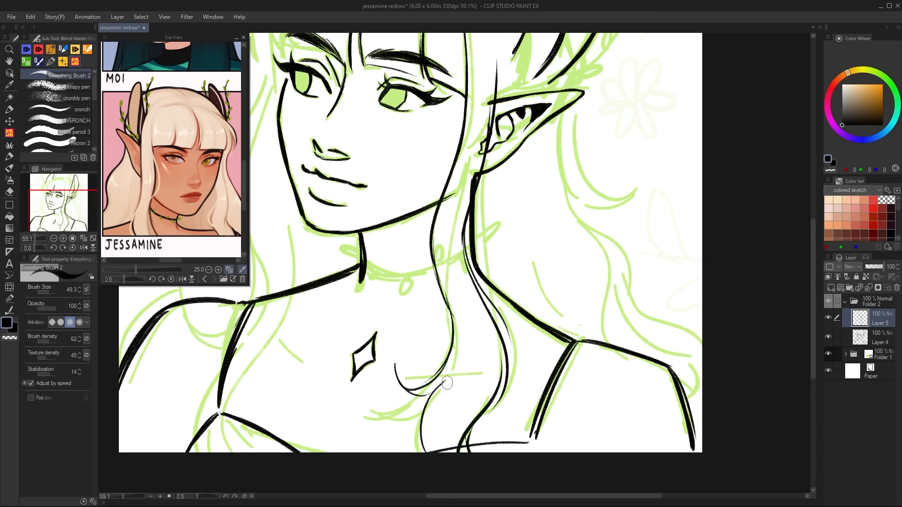
pyautogui.moveTo(447, 382); pyautogui.dragTo(419, 452)
# Line the long wavy locks on the far side of the face, falling over the shoulder
pyautogui.moveTo(499, 274); pyautogui.dragTo(582, 316)
pyautogui.moveTo(354, 104)
pyautogui.mouseDown()
pyautogui.moveTo(348, 310)
pyautogui.moveTo(267, 327)
pyautogui.mouseUp()
pyautogui.moveTo(339, 283); pyautogui.dragTo(269, 345)
pyautogui.moveTo(369, 230); pyautogui.dragTo(379, 301)
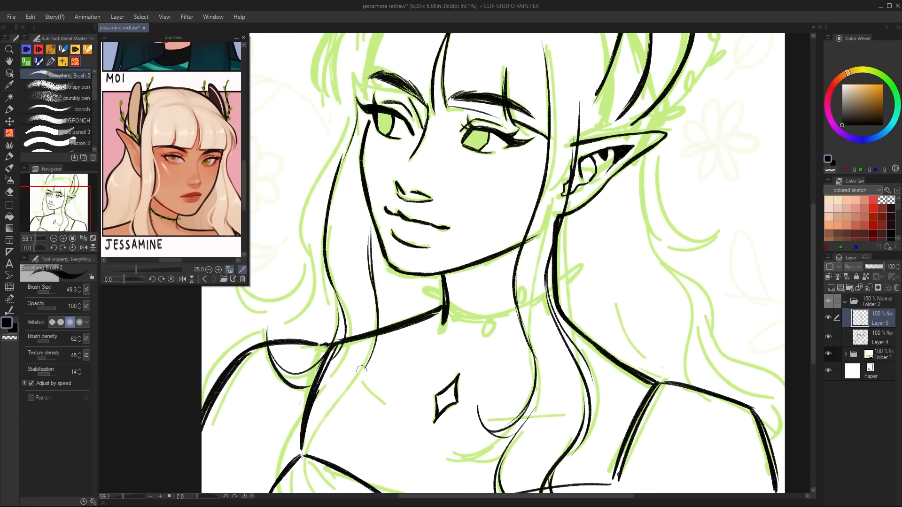
pyautogui.moveTo(378, 357); pyautogui.dragTo(384, 305)
pyautogui.moveTo(386, 268); pyautogui.dragTo(347, 441)
pyautogui.moveTo(311, 357); pyautogui.dragTo(298, 442)
pyautogui.moveTo(290, 392); pyautogui.dragTo(306, 441)
# Strengthen the outer edge of the far side's hair and line its outermost curl, redoing one stroke
pyautogui.moveTo(621, 354); pyautogui.dragTo(626, 423)
pyautogui.moveTo(365, 117); pyautogui.dragTo(289, 340)
pyautogui.moveTo(315, 244); pyautogui.dragTo(332, 320)
pyautogui.moveTo(317, 282); pyautogui.dragTo(278, 321)
pyautogui.hotkey('ctrl', 'z')
pyautogui.moveTo(256, 281)
pyautogui.mouseDown()
pyautogui.moveTo(291, 332)
pyautogui.moveTo(287, 320)
pyautogui.moveTo(289, 340)
pyautogui.moveTo(234, 389)
pyautogui.mouseUp()
# Line the curl of hair falling from behind the near ear, redoing one stroke
pyautogui.moveTo(732, 404); pyautogui.dragTo(583, 423)
pyautogui.moveTo(505, 192); pyautogui.dragTo(534, 307)
pyautogui.moveTo(512, 187)
pyautogui.mouseDown()
pyautogui.moveTo(549, 271)
pyautogui.moveTo(577, 260)
pyautogui.moveTo(575, 249)
pyautogui.mouseUp()
pyautogui.hotkey('ctrl', 'z')
pyautogui.moveTo(505, 256); pyautogui.dragTo(574, 269)
# Line the long wavy strands behind the near ear down over the shoulder
pyautogui.moveTo(514, 287); pyautogui.dragTo(628, 426)
pyautogui.moveTo(578, 376)
pyautogui.mouseDown()
pyautogui.moveTo(630, 359)
pyautogui.moveTo(594, 424)
pyautogui.mouseUp()
pyautogui.moveTo(550, 362); pyautogui.dragTo(576, 426)
pyautogui.moveTo(616, 435); pyautogui.dragTo(647, 487)
pyautogui.moveTo(467, 242); pyautogui.dragTo(474, 387)
pyautogui.moveTo(470, 319); pyautogui.dragTo(578, 427)
# Line the curved strand from the crown down to the far temple above the bangs and clean up its overlap
pyautogui.press('c')
pyautogui.moveTo(404, 257)
pyautogui.mouseDown()
pyautogui.moveTo(404, 244)
pyautogui.moveTo(338, 230)
pyautogui.mouseUp()
pyautogui.press('c')
pyautogui.moveTo(337, 229); pyautogui.dragTo(340, 190)
pyautogui.hotkey('ctrl', 'z')
pyautogui.moveTo(468, 117); pyautogui.dragTo(361, 156)
pyautogui.press('c')
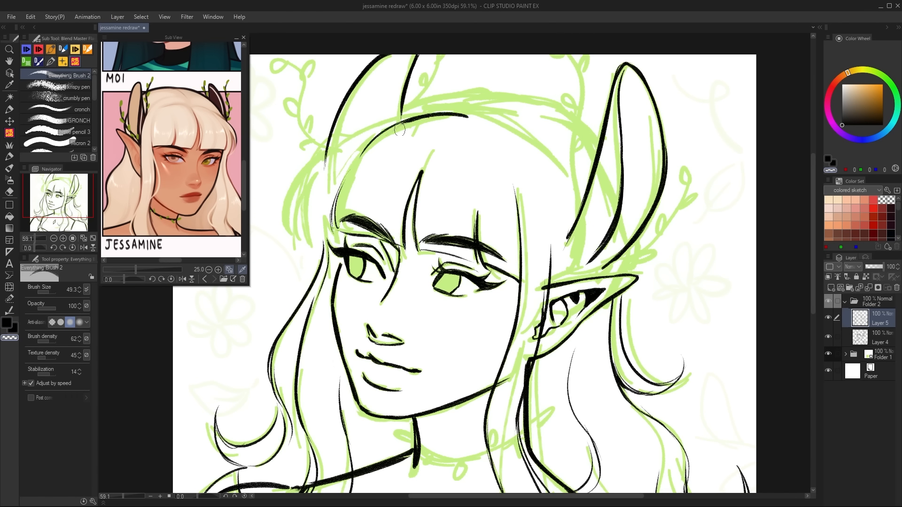
pyautogui.press('c')
# Line the hair's outer contour from the crown to the far temple and add short overlapping locks there
pyautogui.moveTo(418, 115); pyautogui.dragTo(294, 207)
pyautogui.press('c')
pyautogui.press('c')
pyautogui.moveTo(333, 144)
pyautogui.mouseDown()
pyautogui.moveTo(291, 243)
pyautogui.moveTo(298, 237)
pyautogui.mouseUp()
pyautogui.hotkey('ctrl', 'z')
pyautogui.press('c')
pyautogui.press('c')
pyautogui.moveTo(323, 166); pyautogui.dragTo(301, 236)
pyautogui.moveTo(318, 173)
pyautogui.mouseDown()
pyautogui.moveTo(311, 249)
pyautogui.moveTo(320, 252)
pyautogui.mouseUp()
pyautogui.hotkey('ctrl', 'z')
# Line the near side of the hair from the crown down past the horn's base to the ear
pyautogui.moveTo(491, 123); pyautogui.dragTo(577, 197)
pyautogui.moveTo(579, 207)
pyautogui.mouseDown()
pyautogui.moveTo(558, 166)
pyautogui.moveTo(571, 245)
pyautogui.mouseUp()
pyautogui.moveTo(583, 211); pyautogui.dragTo(596, 274)
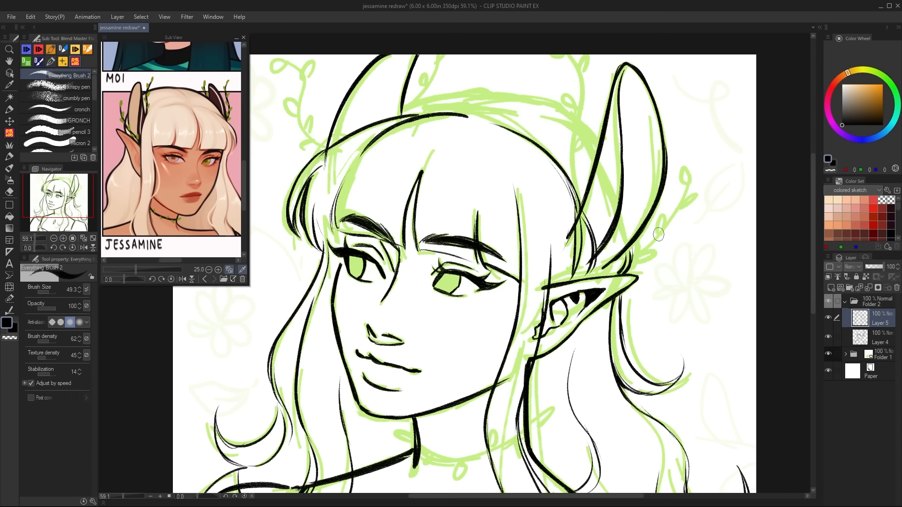
# With the canvas mirrored, line the outer arc over the top of the head between the two horns
pyautogui.press('h')
pyautogui.moveTo(470, 188); pyautogui.dragTo(500, 212)
pyautogui.moveTo(476, 131); pyautogui.dragTo(348, 168)
pyautogui.moveTo(436, 121)
pyautogui.mouseDown()
pyautogui.moveTo(543, 136)
pyautogui.moveTo(440, 119)
pyautogui.mouseUp()
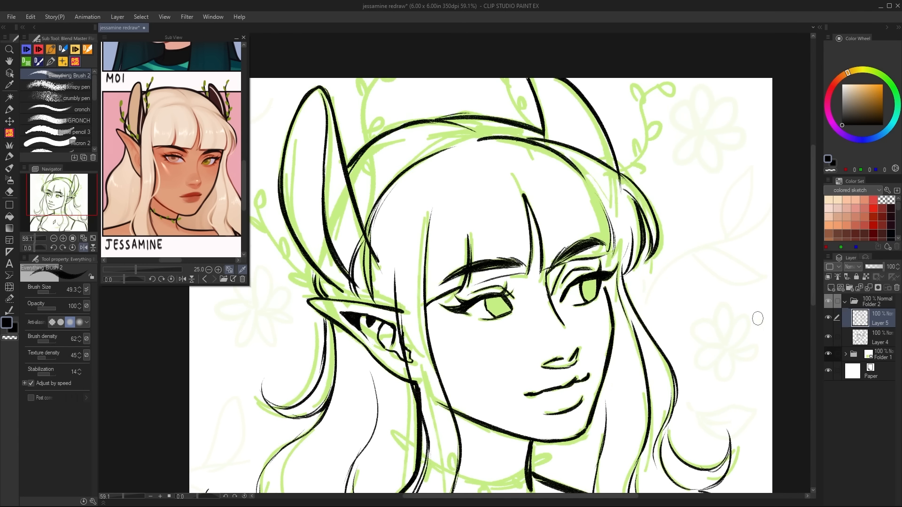
pyautogui.press('h')
# Create another layer and line the leafy vines growing around the near horn
pyautogui.click(832, 288)
pyautogui.moveTo(539, 227); pyautogui.dragTo(547, 106)
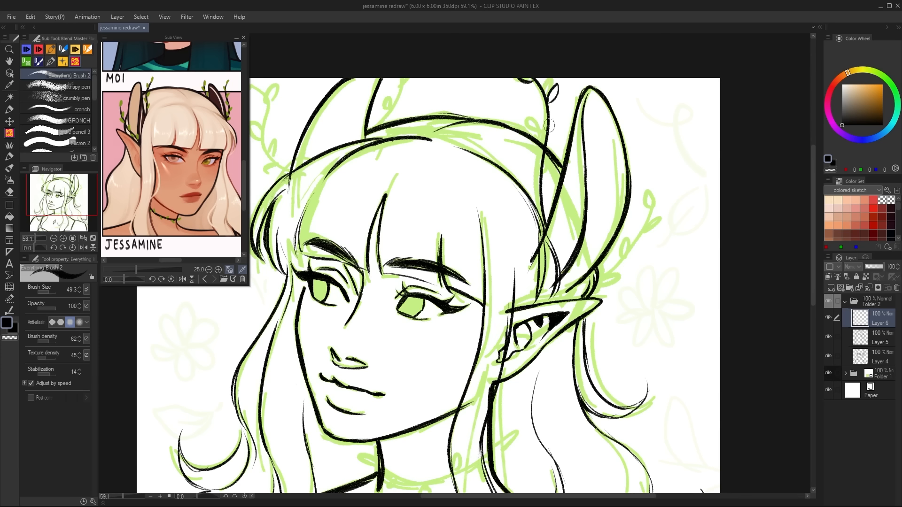
pyautogui.moveTo(566, 280)
pyautogui.mouseDown()
pyautogui.moveTo(652, 221)
pyautogui.moveTo(629, 259)
pyautogui.mouseUp()
pyautogui.moveTo(604, 270); pyautogui.dragTo(617, 269)
pyautogui.moveTo(418, 329); pyautogui.dragTo(477, 352)
# Line the leafy vines on both sides of the far horn, redoing one stroke
pyautogui.moveTo(425, 155); pyautogui.dragTo(465, 109)
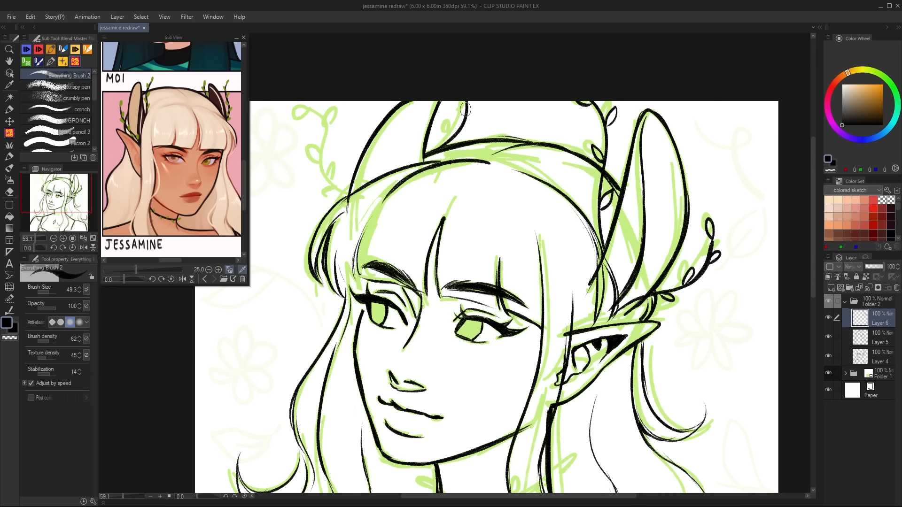
pyautogui.moveTo(324, 121)
pyautogui.mouseDown()
pyautogui.moveTo(342, 193)
pyautogui.moveTo(326, 122)
pyautogui.moveTo(332, 136)
pyautogui.mouseUp()
pyautogui.hotkey('ctrl', 'z')
pyautogui.moveTo(321, 175); pyautogui.dragTo(311, 163)
pyautogui.moveTo(329, 175); pyautogui.dragTo(332, 192)
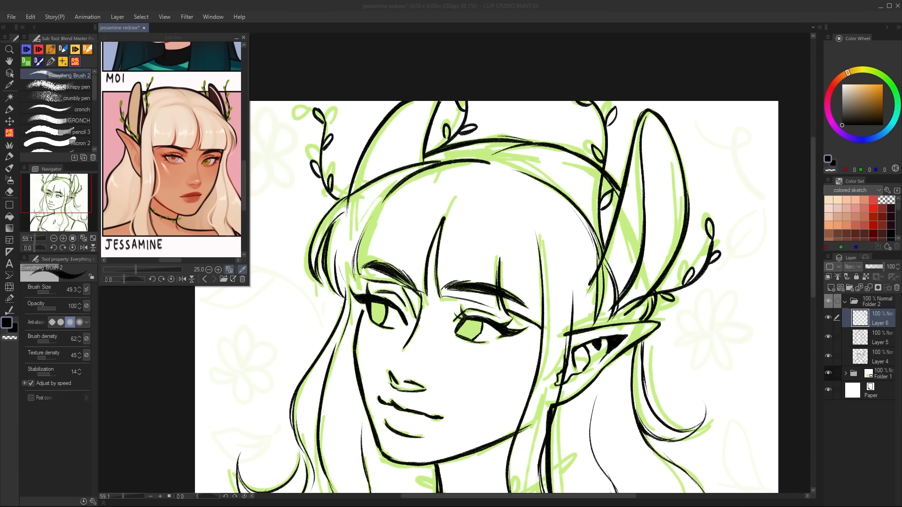
# On the lower line layers, erase the far horn's outer edge and redraw its curve
pyautogui.hotkey('alt', '[')
pyautogui.press('c')
pyautogui.hotkey('alt', '[')
pyautogui.moveTo(348, 212)
pyautogui.mouseDown()
pyautogui.moveTo(361, 162)
pyautogui.moveTo(411, 101)
pyautogui.mouseUp()
pyautogui.press('c')
pyautogui.moveTo(424, 157)
pyautogui.mouseDown()
pyautogui.moveTo(433, 100)
pyautogui.moveTo(367, 178)
pyautogui.mouseUp()
pyautogui.hotkey('ctrl', 'z')
pyautogui.moveTo(403, 97); pyautogui.dragTo(366, 182)
pyautogui.press('h')
# Try several strokes for the far horn's outer edge in mirrored and normal views, undoing each one
pyautogui.moveTo(663, 312); pyautogui.dragTo(663, 347)
pyautogui.hotkey('ctrl', 'z')
pyautogui.hotkey('ctrl', 'z')
pyautogui.moveTo(505, 137); pyautogui.dragTo(523, 207)
pyautogui.moveTo(547, 137); pyautogui.dragTo(574, 235)
pyautogui.hotkey('ctrl', 'z')
pyautogui.hotkey('ctrl', 'z')
pyautogui.press('h')
pyautogui.moveTo(408, 135); pyautogui.dragTo(388, 206)
pyautogui.hotkey('ctrl', 'z')
pyautogui.moveTo(375, 137); pyautogui.dragTo(339, 205)
pyautogui.moveTo(354, 155); pyautogui.dragTo(339, 213)
pyautogui.press('h')
pyautogui.hotkey('ctrl', 'z')
pyautogui.hotkey('ctrl', 'z')
pyautogui.hotkey('ctrl', 'z')
# With the canvas mirrored, line the far horn's outer edge and clean up small spots nearby
pyautogui.moveTo(531, 138); pyautogui.dragTo(570, 208)
pyautogui.press('c')
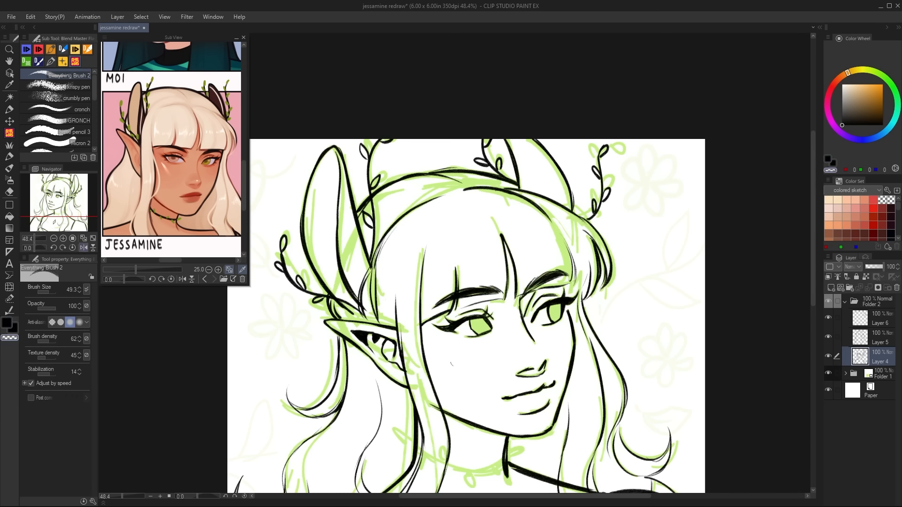
pyautogui.moveTo(627, 345); pyautogui.dragTo(624, 314)
pyautogui.press('c')
pyautogui.moveTo(569, 251); pyautogui.dragTo(564, 264)
pyautogui.press('h')
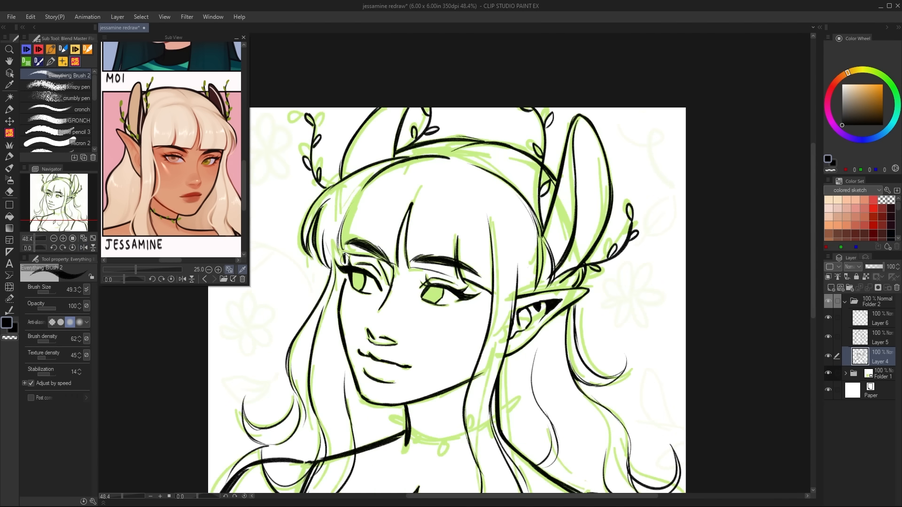
# On Layer 6, line the choker around the neck, trim it at the hair strand and start its leaves
pyautogui.moveTo(620, 357); pyautogui.dragTo(647, 277)
pyautogui.click(878, 319)
pyautogui.moveTo(438, 351); pyautogui.dragTo(498, 351)
pyautogui.press('c')
pyautogui.moveTo(496, 349); pyautogui.dragTo(521, 335)
pyautogui.press('c')
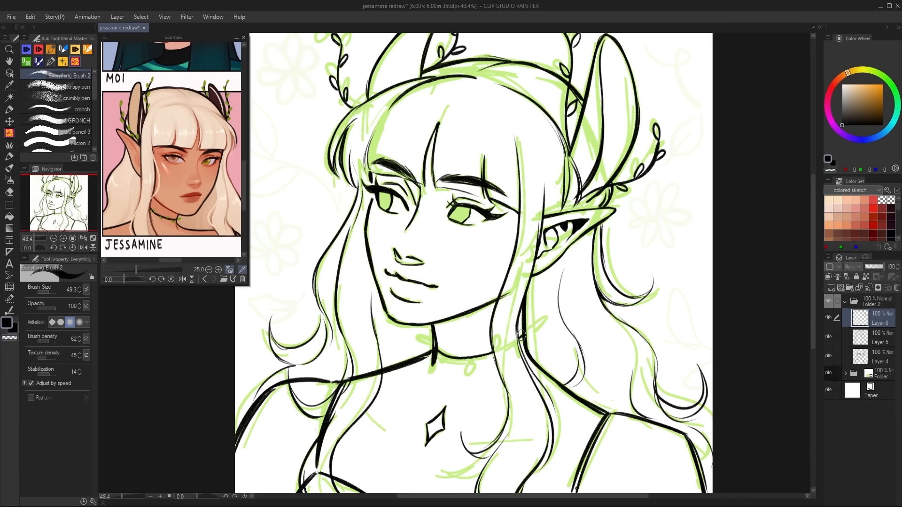
pyautogui.moveTo(435, 344)
pyautogui.mouseDown()
pyautogui.moveTo(414, 338)
pyautogui.moveTo(441, 344)
pyautogui.mouseUp()
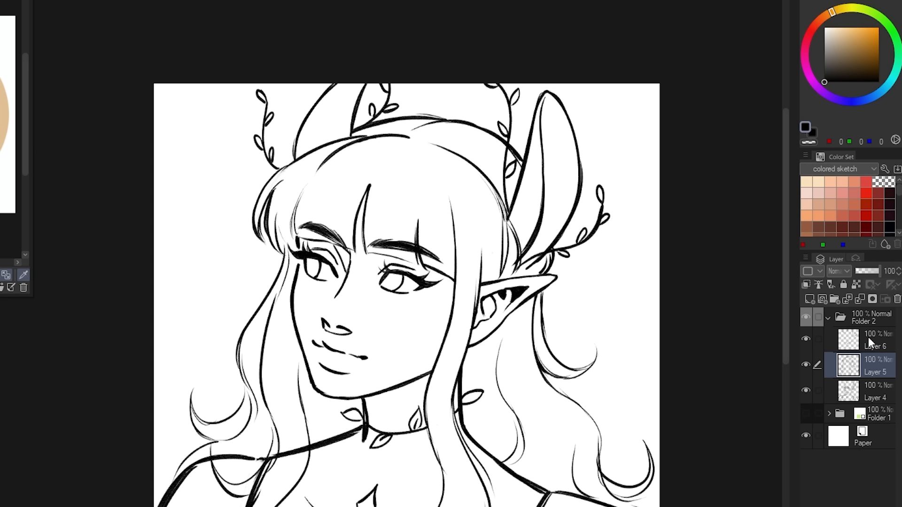
# Duplicate the line art's Folder 2 and merge the copy into a single layer
pyautogui.click(829, 319)
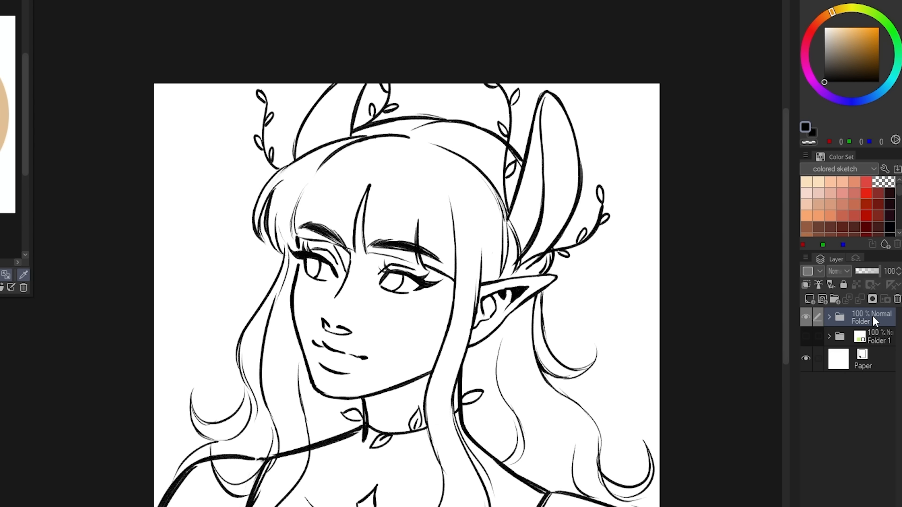
pyautogui.rightClick(872, 316)
pyautogui.click(807, 73)
pyautogui.rightClick(864, 311)
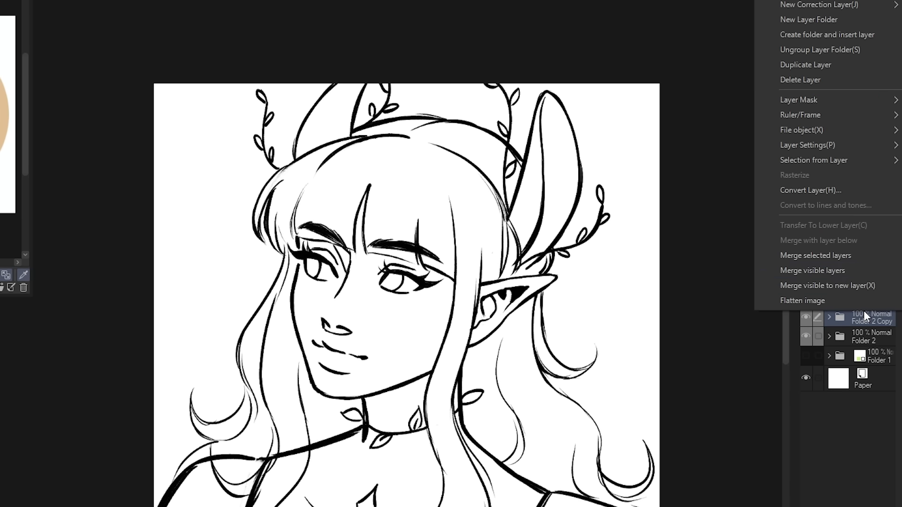
pyautogui.click(826, 256)
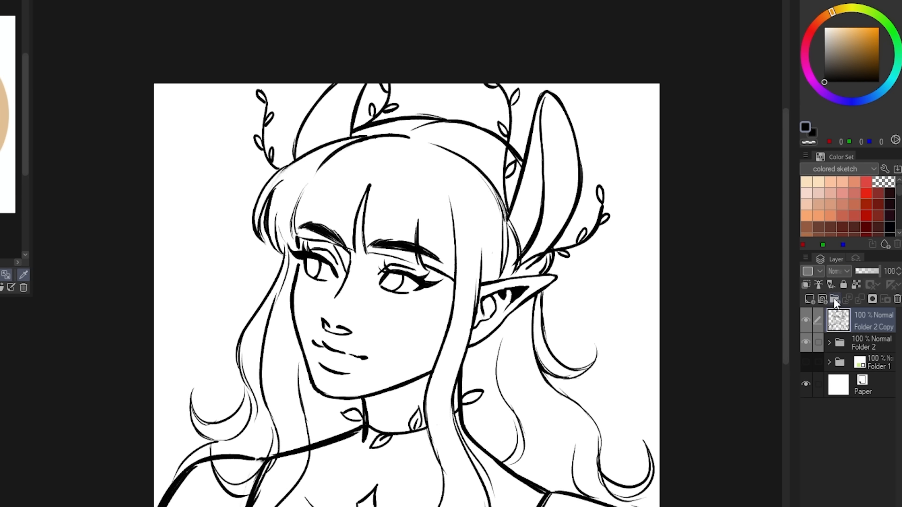
# Create a new layer folder and move the merged line art layer into it
pyautogui.click(835, 299)
pyautogui.moveTo(863, 334); pyautogui.dragTo(864, 321)
pyautogui.rightClick(866, 339)
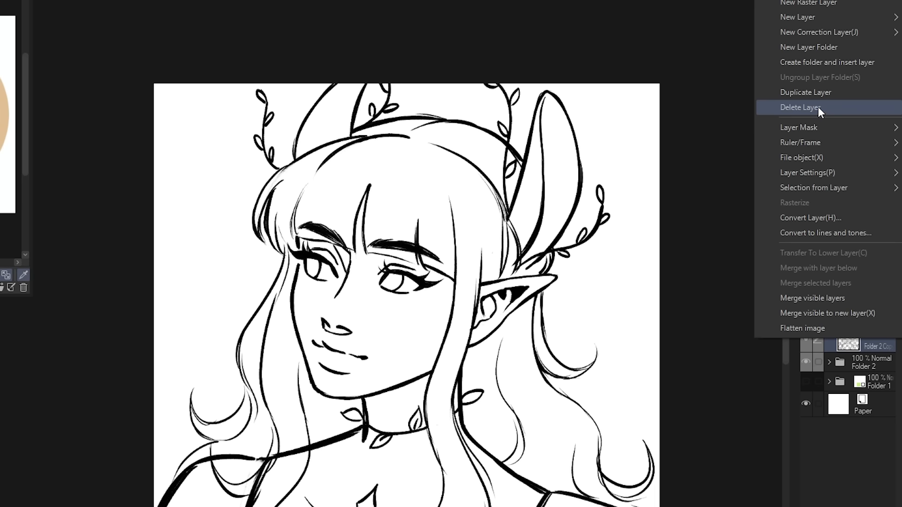
pyautogui.click(870, 342)
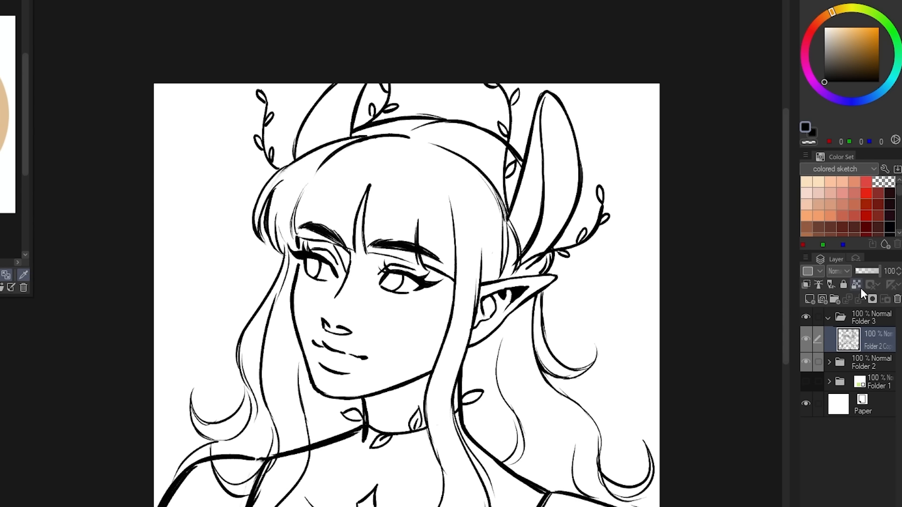
# Duplicate the merged line art layer inside the new folder and hide the upper copy
pyautogui.rightClick(872, 338)
pyautogui.click(797, 92)
pyautogui.click(805, 337)
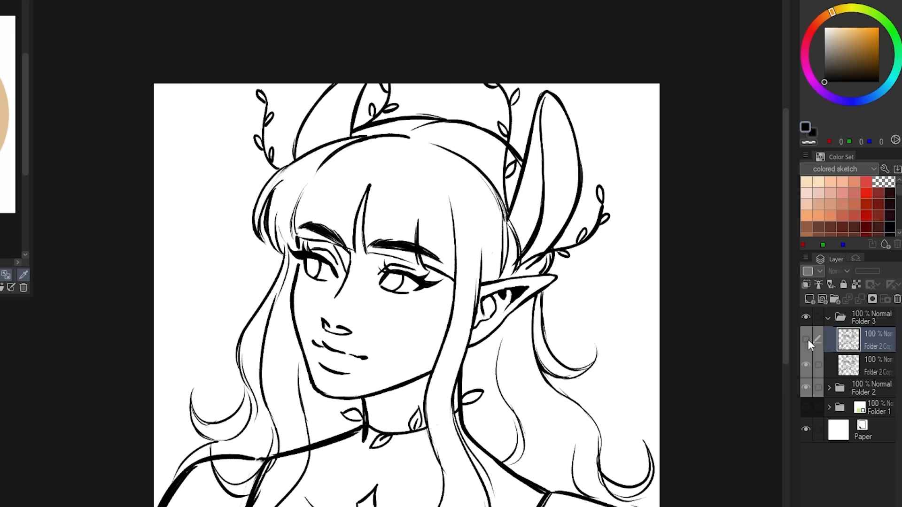
# Lock the lower line art copy's transparent pixels and recolor its lines dark red (167, 37, 62)
pyautogui.click(884, 369)
pyautogui.click(858, 281)
pyautogui.click(809, 34)
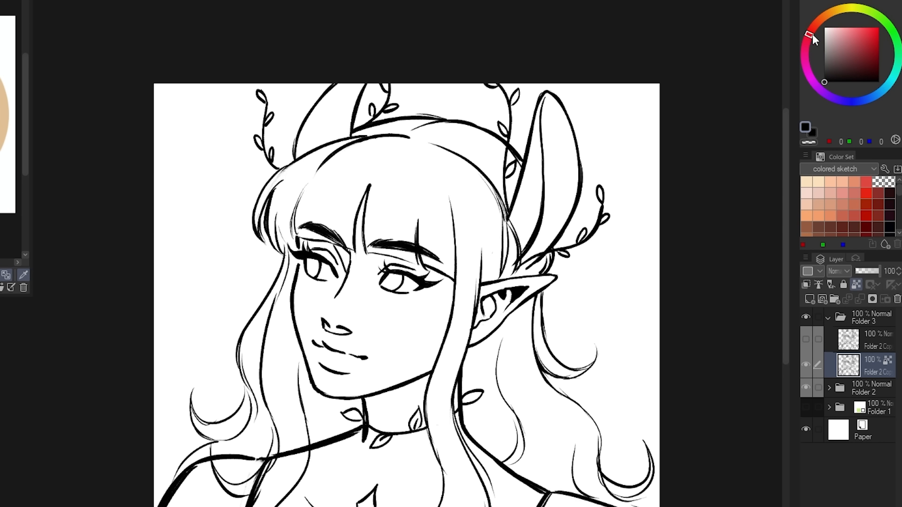
pyautogui.click(867, 46)
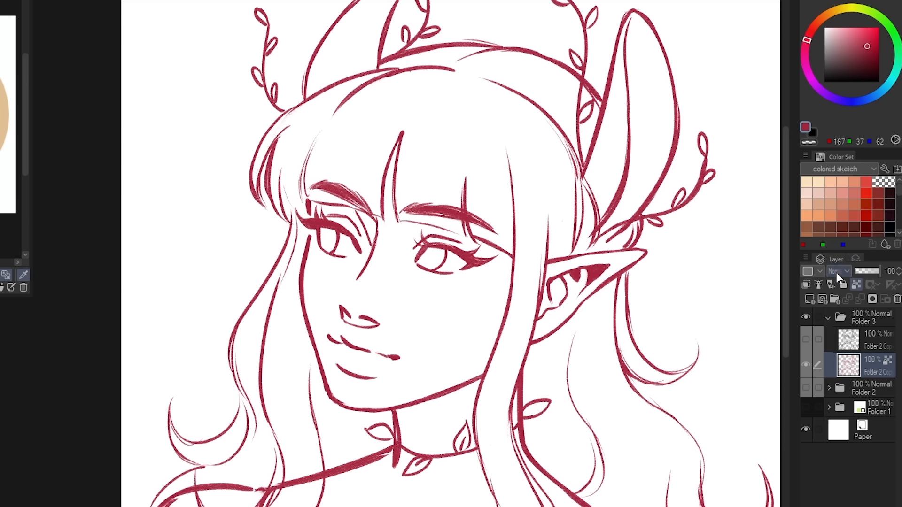
# Set the red line copy's blending mode to Pin light, then show the upper copy and clip it to the red one
pyautogui.click(837, 272)
pyautogui.click(841, 150)
pyautogui.click(806, 339)
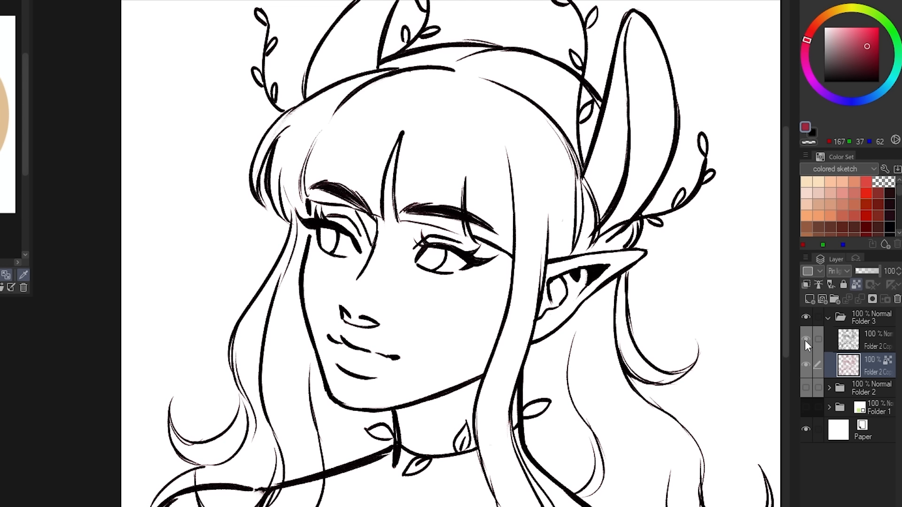
pyautogui.click(881, 343)
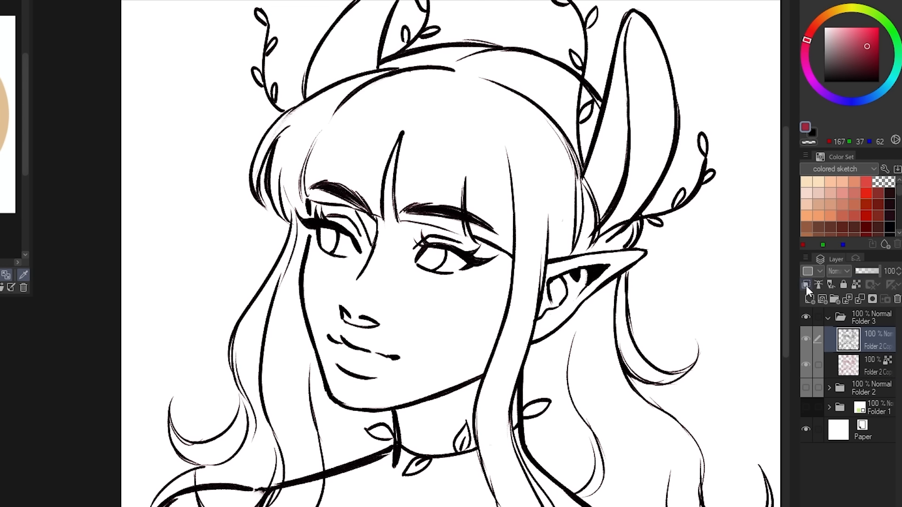
pyautogui.click(806, 285)
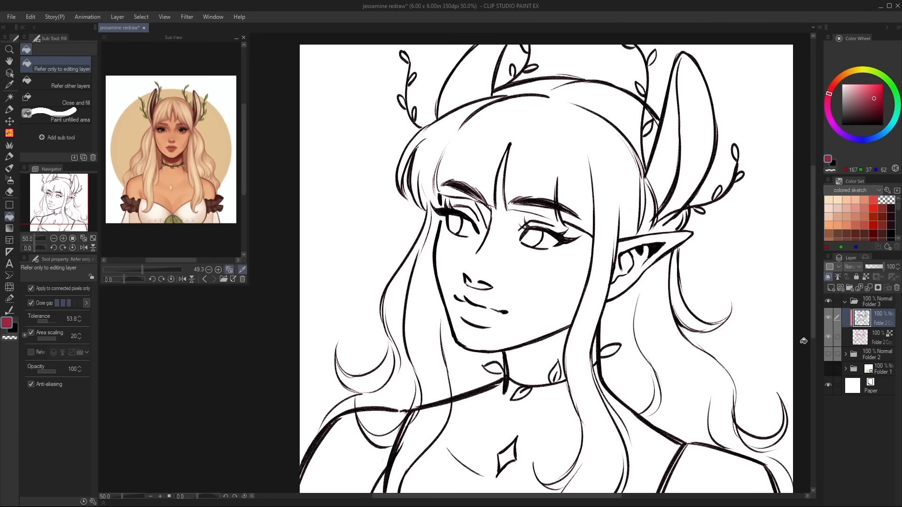
# Add a new layer beneath the merged line art and sample the peach skin tone from the Sub View reference
pyautogui.click(874, 388)
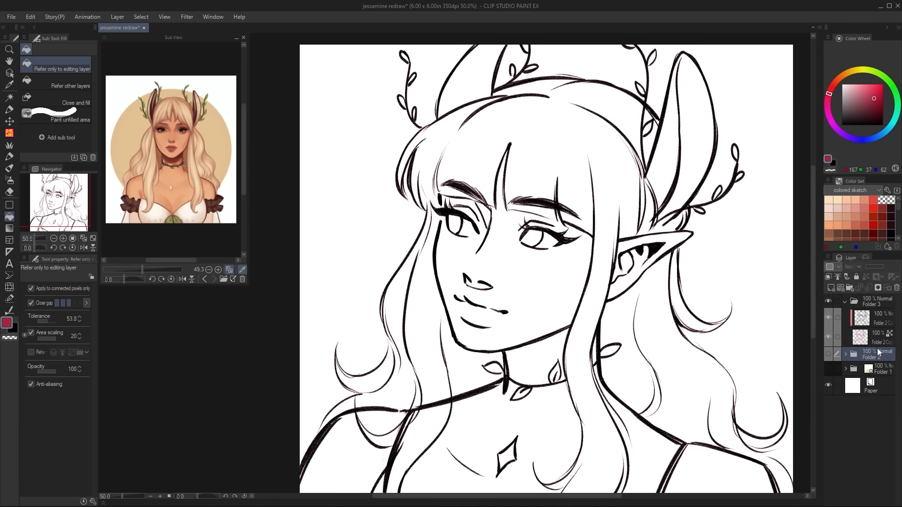
pyautogui.click(831, 289)
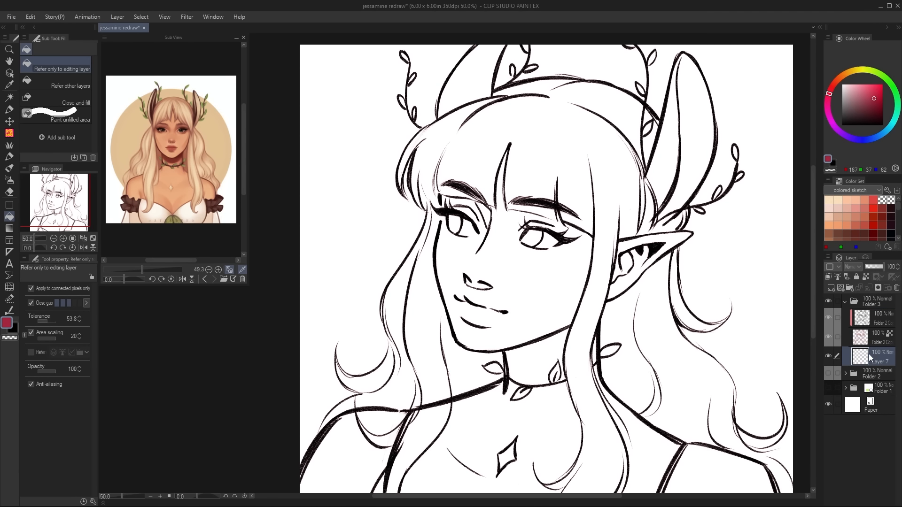
pyautogui.click(200, 205)
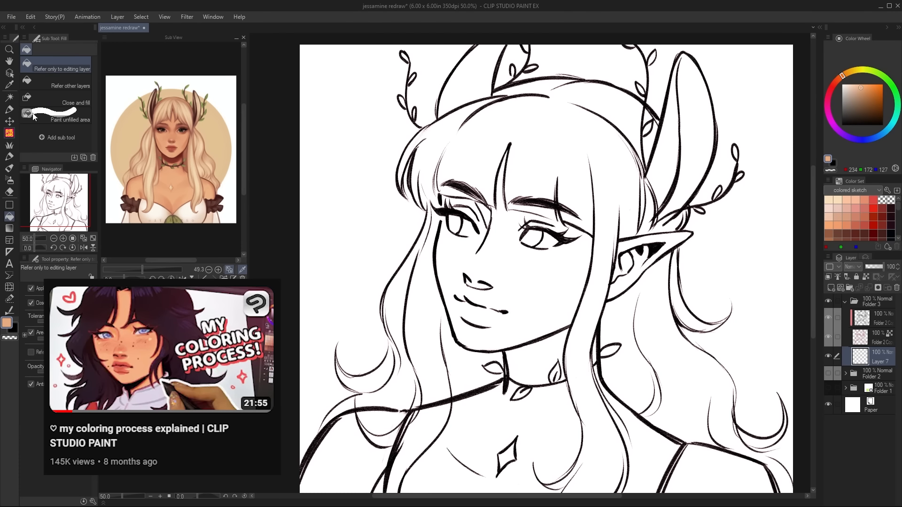
# Paint the face's flat skin color on Layer 7 with the Micron 2 brush
pyautogui.click(9, 133)
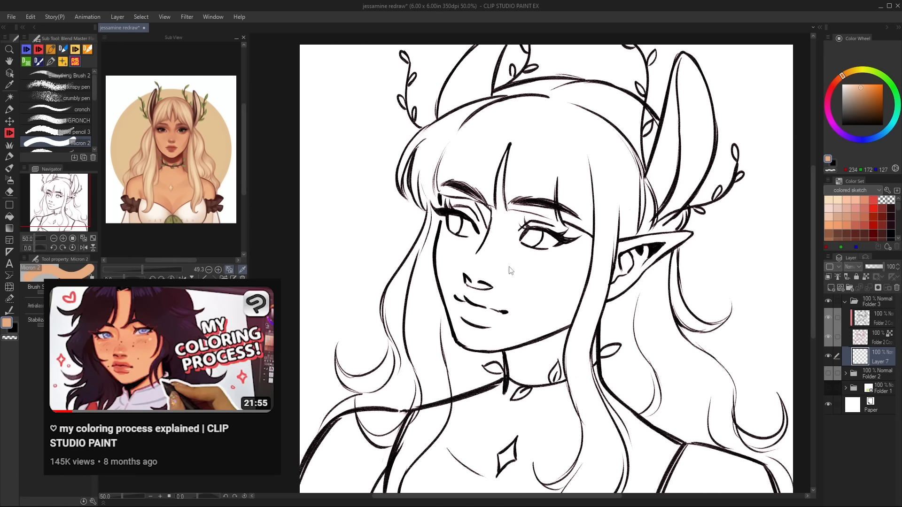
pyautogui.moveTo(506, 326)
pyautogui.mouseDown()
pyautogui.moveTo(491, 328)
pyautogui.moveTo(453, 247)
pyautogui.moveTo(511, 175)
pyautogui.moveTo(522, 253)
pyautogui.moveTo(470, 150)
pyautogui.mouseUp()
pyautogui.press('c')
pyautogui.press('c')
pyautogui.moveTo(552, 175)
pyautogui.mouseDown()
pyautogui.moveTo(560, 244)
pyautogui.moveTo(555, 316)
pyautogui.moveTo(575, 244)
pyautogui.moveTo(540, 327)
pyautogui.mouseUp()
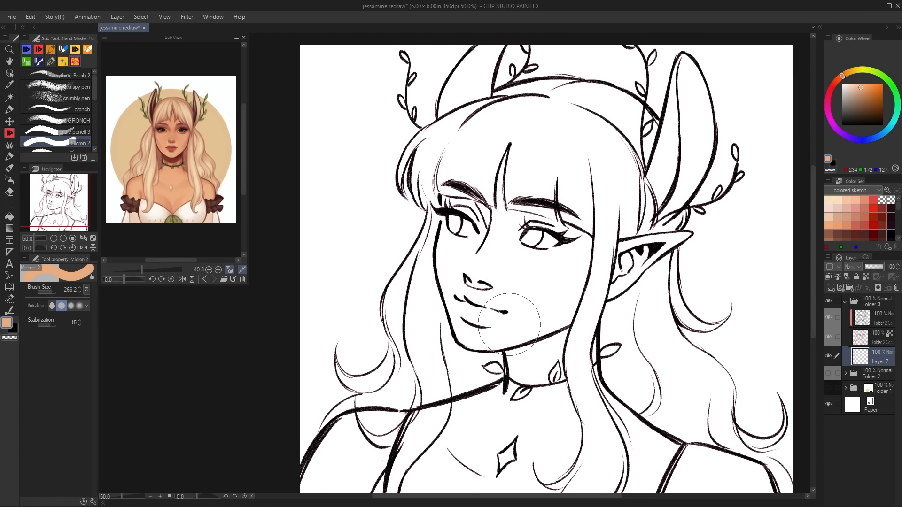
pyautogui.moveTo(509, 326)
pyautogui.mouseDown()
pyautogui.moveTo(470, 178)
pyautogui.moveTo(560, 244)
pyautogui.moveTo(592, 212)
pyautogui.moveTo(555, 343)
pyautogui.mouseUp()
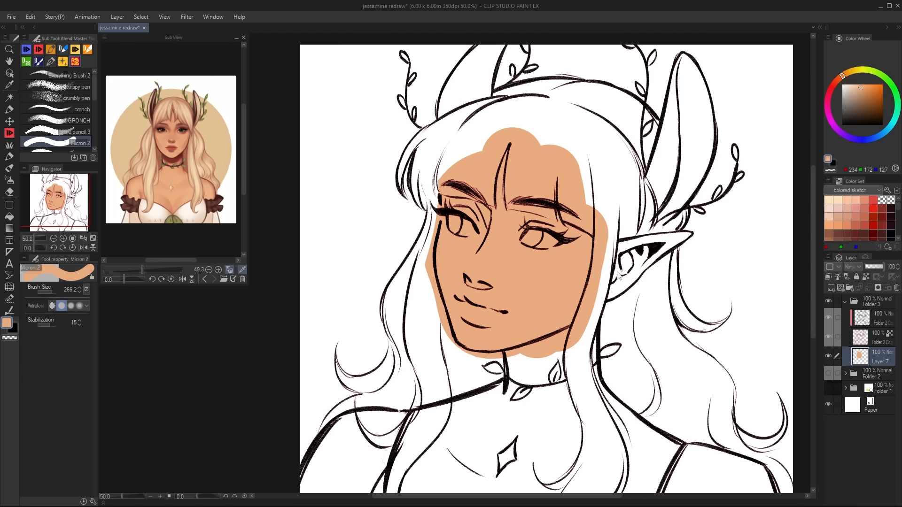
# Fill the pointed ear with the skin color and erase the spill around its tip
pyautogui.moveTo(613, 247); pyautogui.dragTo(704, 235)
pyautogui.press('c')
pyautogui.moveTo(688, 225)
pyautogui.mouseDown()
pyautogui.moveTo(699, 225)
pyautogui.moveTo(700, 246)
pyautogui.moveTo(689, 248)
pyautogui.mouseUp()
pyautogui.press('c')
pyautogui.moveTo(688, 238)
pyautogui.mouseDown()
pyautogui.moveTo(671, 246)
pyautogui.moveTo(613, 294)
pyautogui.moveTo(642, 252)
pyautogui.mouseUp()
pyautogui.moveTo(612, 256); pyautogui.dragTo(612, 306)
# Adjust the brush size and paint the neck, chest and shoulder area with the skin color
pyautogui.moveTo(716, 368); pyautogui.dragTo(688, 275)
pyautogui.press(']')
pyautogui.press(']')
pyautogui.press(']')
pyautogui.moveTo(569, 238); pyautogui.dragTo(635, 364)
pyautogui.press(']')
pyautogui.press(']')
pyautogui.press(']')
pyautogui.press(']')
pyautogui.moveTo(597, 317)
pyautogui.mouseDown()
pyautogui.moveTo(587, 428)
pyautogui.moveTo(552, 282)
pyautogui.moveTo(519, 342)
pyautogui.moveTo(475, 301)
pyautogui.moveTo(362, 399)
pyautogui.moveTo(470, 376)
pyautogui.moveTo(540, 432)
pyautogui.mouseUp()
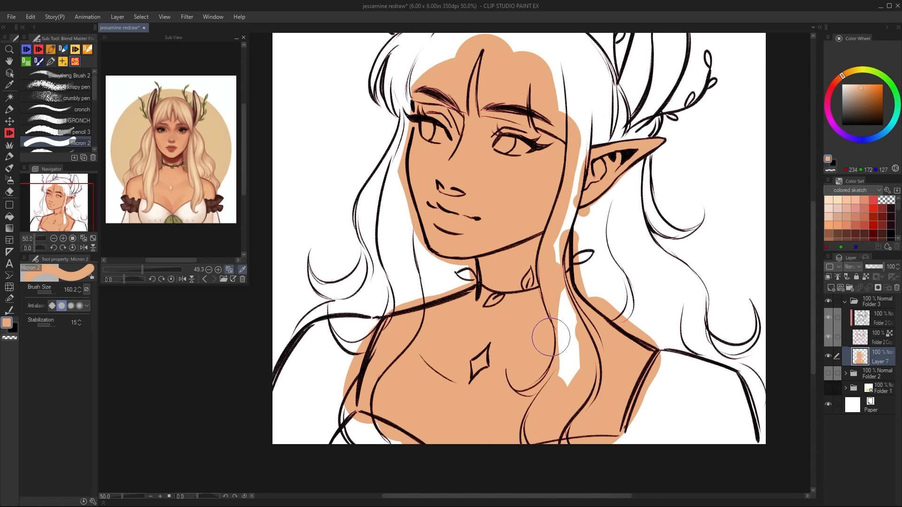
pyautogui.moveTo(587, 331); pyautogui.dragTo(576, 410)
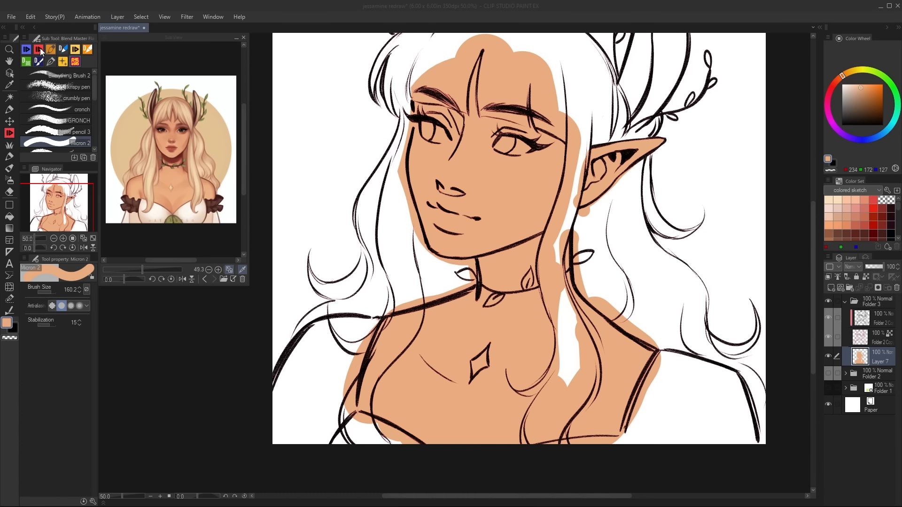
# Open the csp drawing and detach its canvas into a separate window
pyautogui.click(13, 17)
pyautogui.click(29, 51)
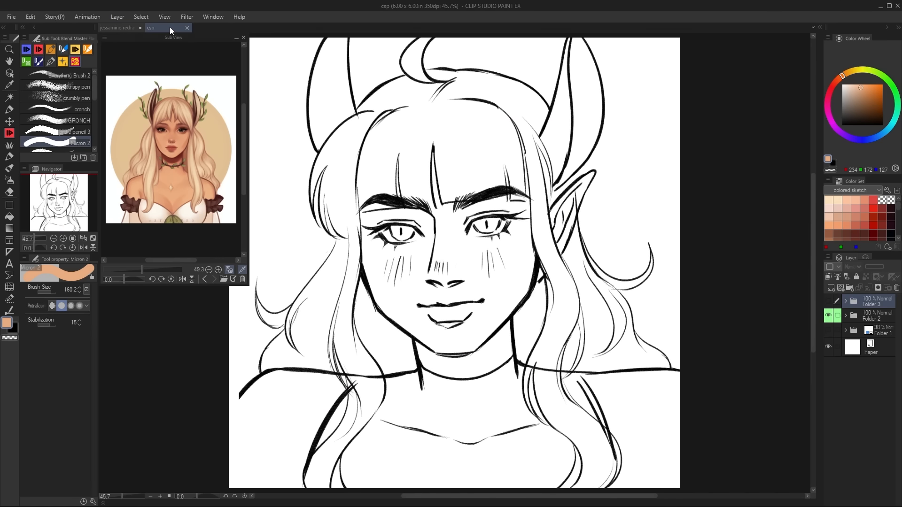
pyautogui.moveTo(171, 27); pyautogui.dragTo(301, 113)
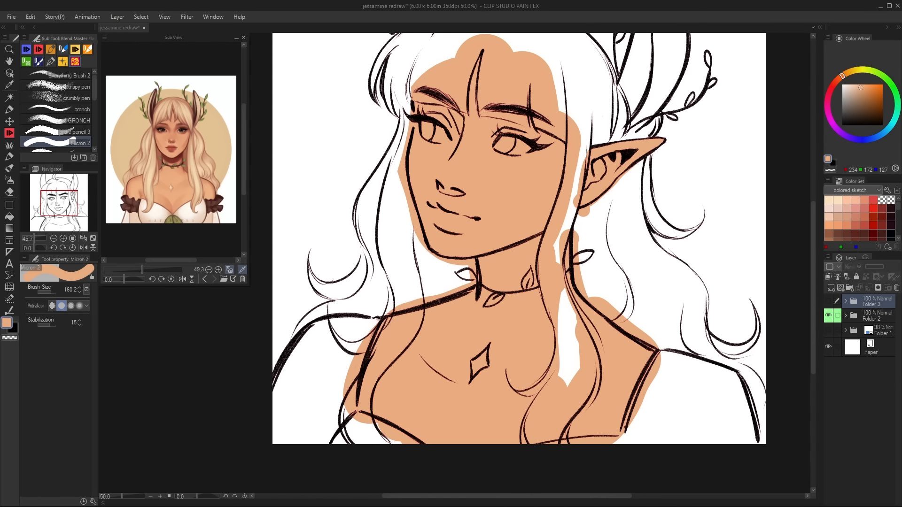
# Toggle the visibility of Folder 1 and Folder 3 in the csp drawing, then return to the jessamine redraw canvas
pyautogui.click(829, 330)
pyautogui.click(829, 329)
pyautogui.click(829, 301)
pyautogui.click(180, 323)
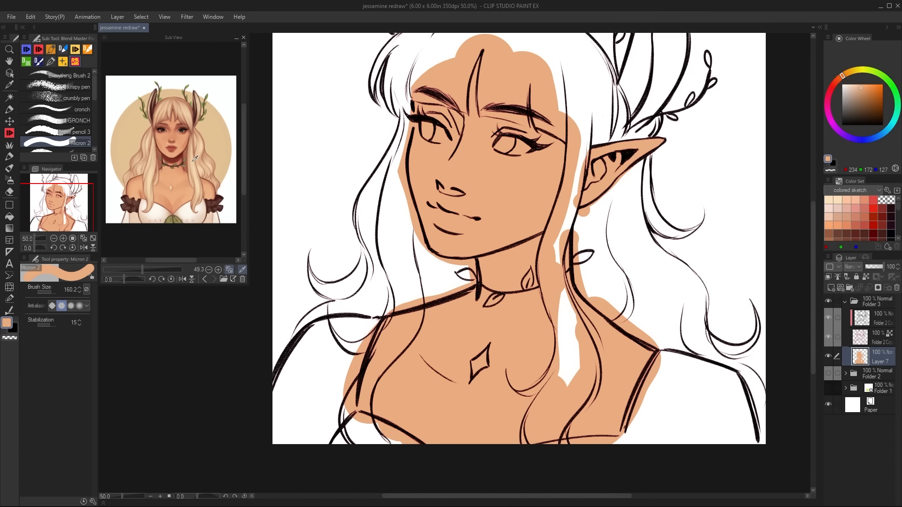
pyautogui.scroll(5, 157, 200)
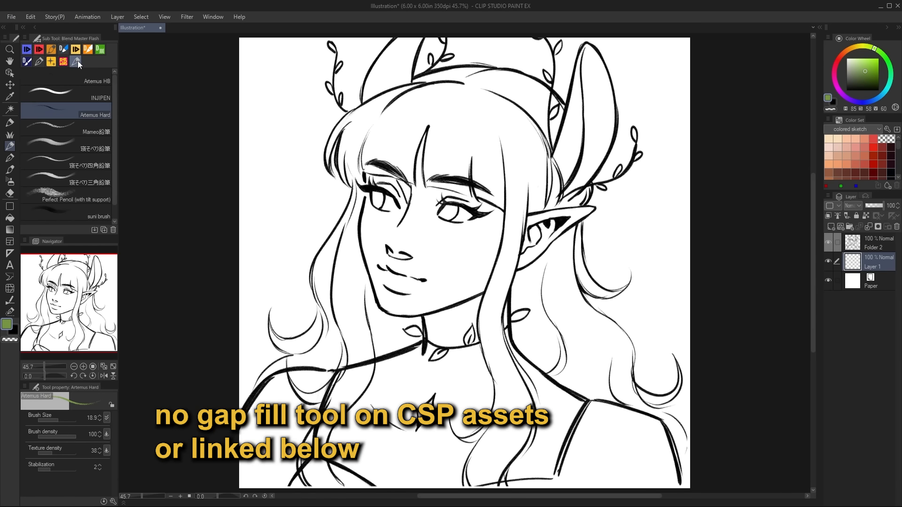
# Fill the character with flat orange-brown on Layer 1 by encircling it with the no gap fill tool, redoing the fill once
pyautogui.click(39, 61)
pyautogui.click(40, 49)
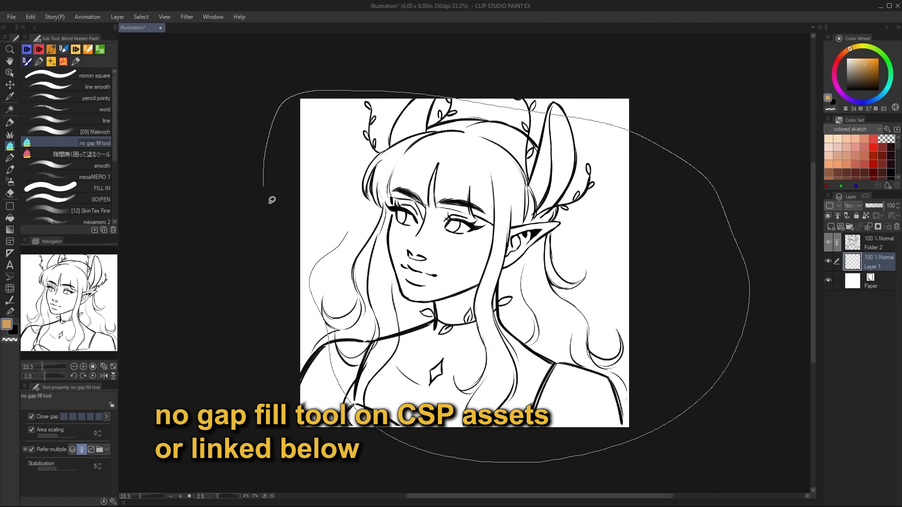
pyautogui.moveTo(270, 197); pyautogui.dragTo(276, 203)
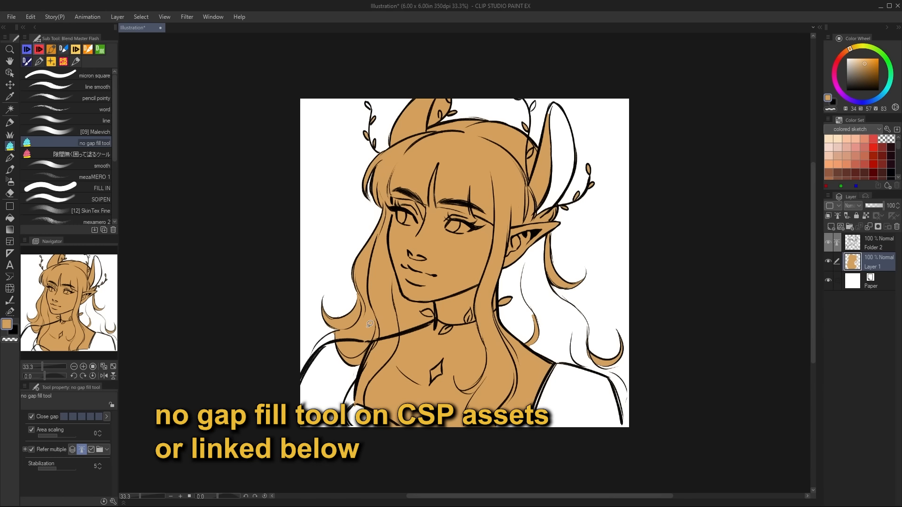
pyautogui.hotkey('ctrl', 'z')
pyautogui.moveTo(335, 272)
pyautogui.mouseDown()
pyautogui.moveTo(315, 285)
pyautogui.moveTo(306, 359)
pyautogui.moveTo(322, 317)
pyautogui.moveTo(302, 361)
pyautogui.moveTo(382, 439)
pyautogui.moveTo(552, 422)
pyautogui.moveTo(632, 378)
pyautogui.moveTo(653, 228)
pyautogui.moveTo(578, 80)
pyautogui.moveTo(388, 62)
pyautogui.moveTo(294, 186)
pyautogui.moveTo(288, 243)
pyautogui.mouseUp()
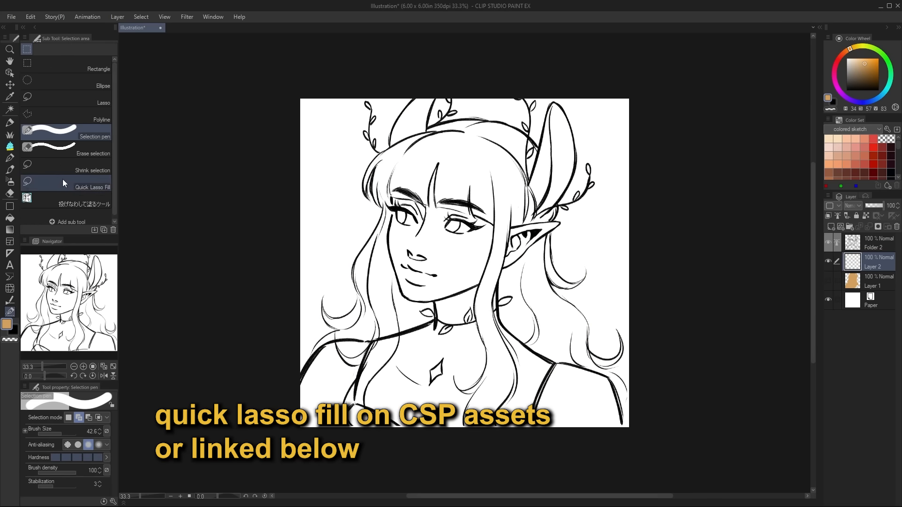
# Use Quick Lasso Fill on Layer 2 to block in the face and neck with orange-brown
pyautogui.click(79, 186)
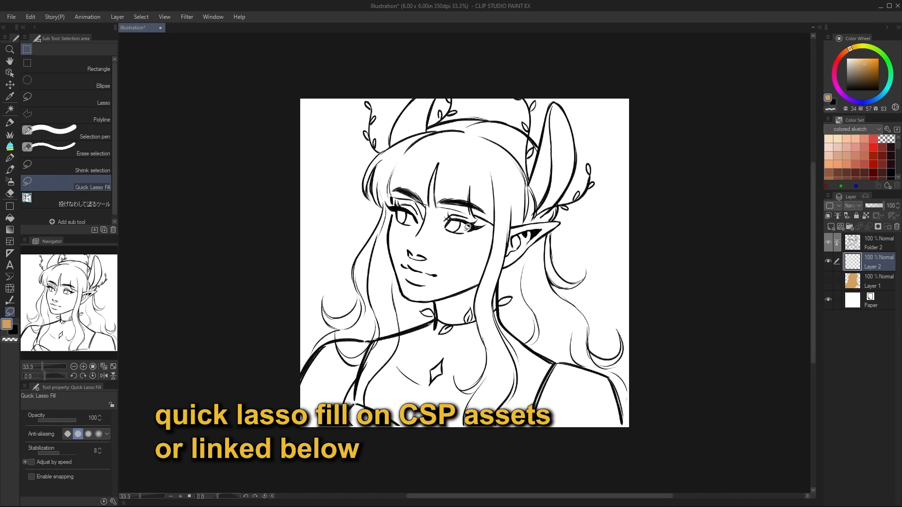
pyautogui.scroll(2, 468, 228)
pyautogui.scroll(1, 470, 234)
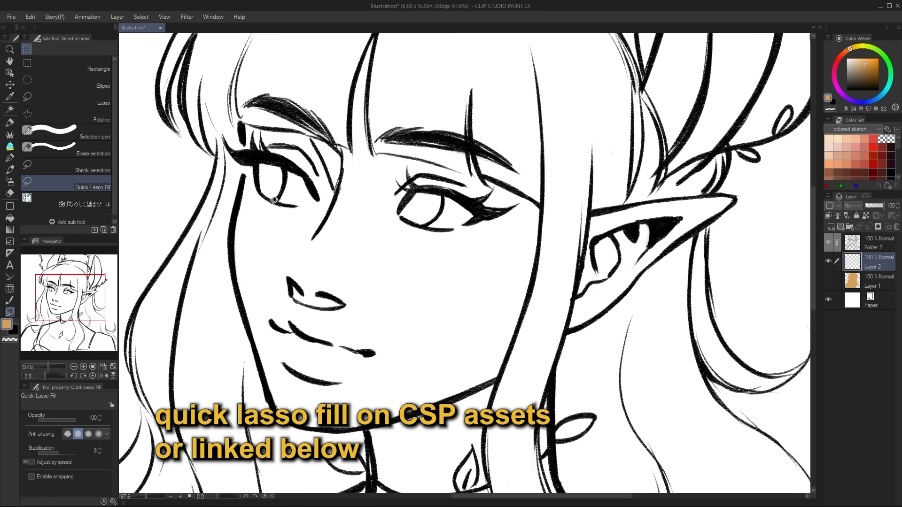
pyautogui.moveTo(244, 175)
pyautogui.mouseDown()
pyautogui.moveTo(406, 435)
pyautogui.moveTo(408, 96)
pyautogui.moveTo(305, 127)
pyautogui.mouseUp()
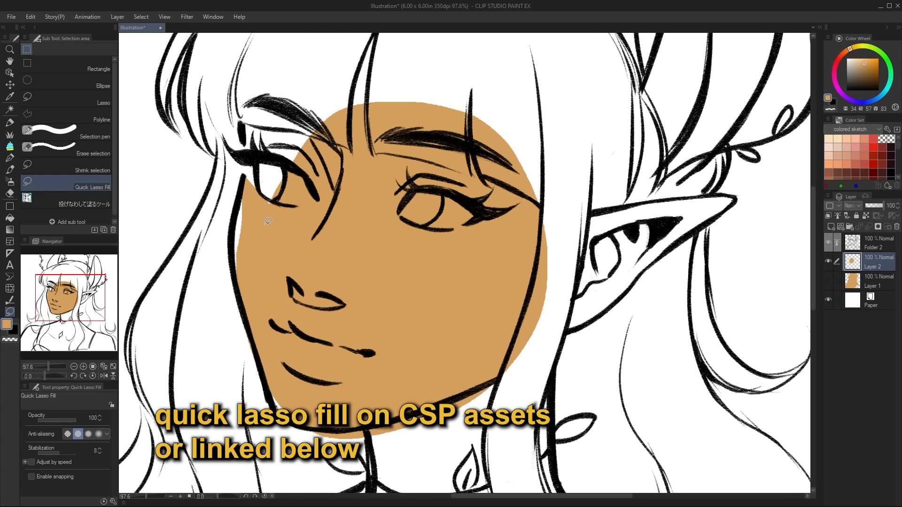
pyautogui.moveTo(237, 198)
pyautogui.mouseDown()
pyautogui.moveTo(414, 203)
pyautogui.moveTo(227, 136)
pyautogui.moveTo(292, 225)
pyautogui.mouseUp()
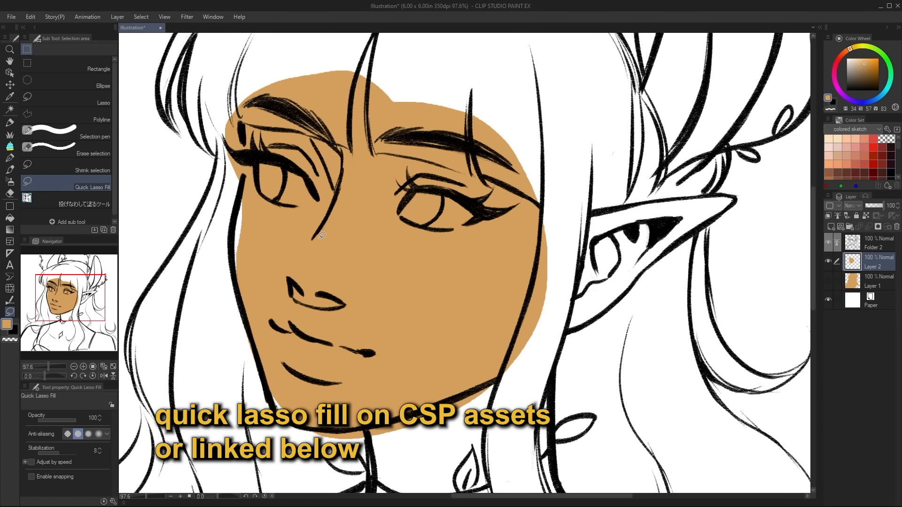
pyautogui.moveTo(244, 180)
pyautogui.mouseDown()
pyautogui.moveTo(297, 300)
pyautogui.moveTo(299, 277)
pyautogui.mouseUp()
pyautogui.moveTo(397, 410)
pyautogui.mouseDown()
pyautogui.moveTo(526, 461)
pyautogui.moveTo(465, 297)
pyautogui.mouseUp()
# Lasso-fill more orange-brown over the face on Layer 2 with the 投げなわして塗るツール sub tool
pyautogui.click(75, 202)
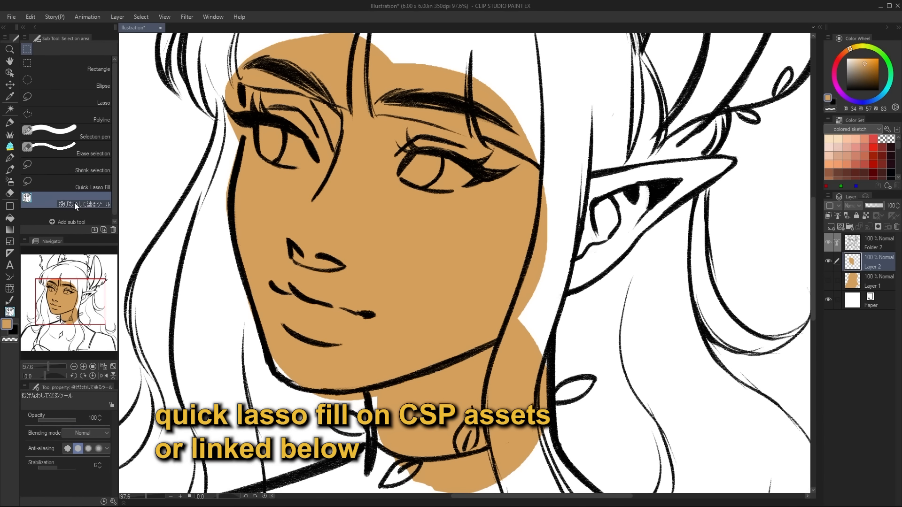
pyautogui.moveTo(518, 122); pyautogui.dragTo(432, 243)
pyautogui.moveTo(479, 140)
pyautogui.mouseDown()
pyautogui.moveTo(282, 94)
pyautogui.moveTo(291, 169)
pyautogui.mouseUp()
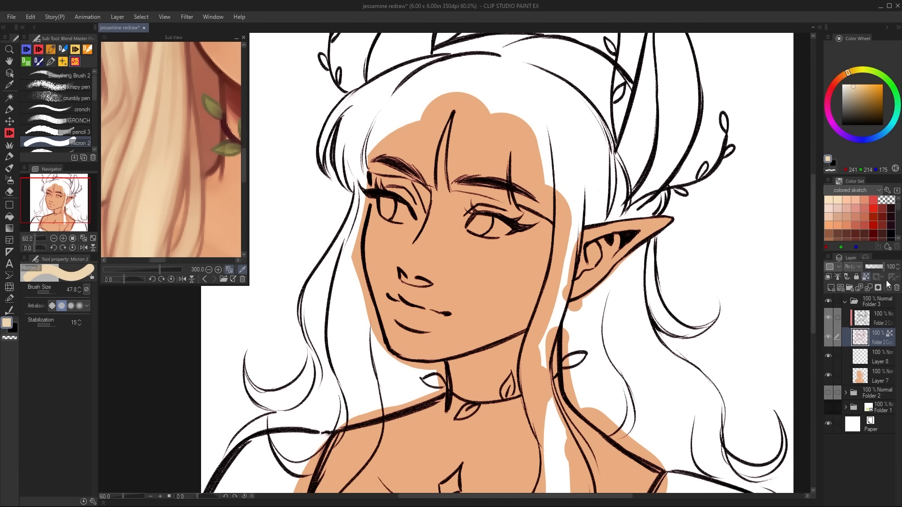
# On the jessamine redraw canvas, set the lower Folder 2 Copy line layer as the reference layer and select Layer 8
pyautogui.click(838, 277)
pyautogui.click(877, 357)
pyautogui.scroll(-1, 536, 338)
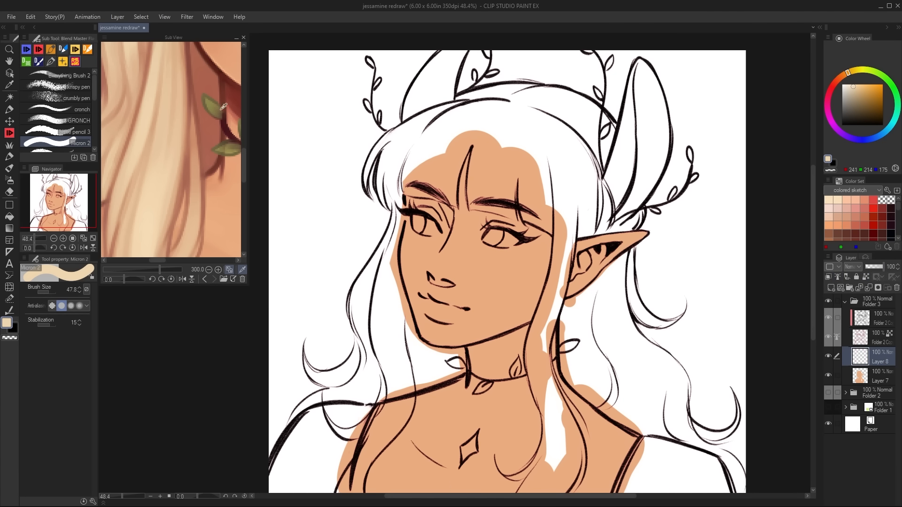
# Try to fill the hair on Layer 8 with the no gap fill tool
pyautogui.click(39, 62)
pyautogui.click(71, 142)
pyautogui.scroll(-3, 564, 282)
pyautogui.moveTo(625, 427)
pyautogui.mouseDown()
pyautogui.moveTo(522, 82)
pyautogui.moveTo(611, 433)
pyautogui.mouseUp()
pyautogui.hotkey('ctrl', 'z')
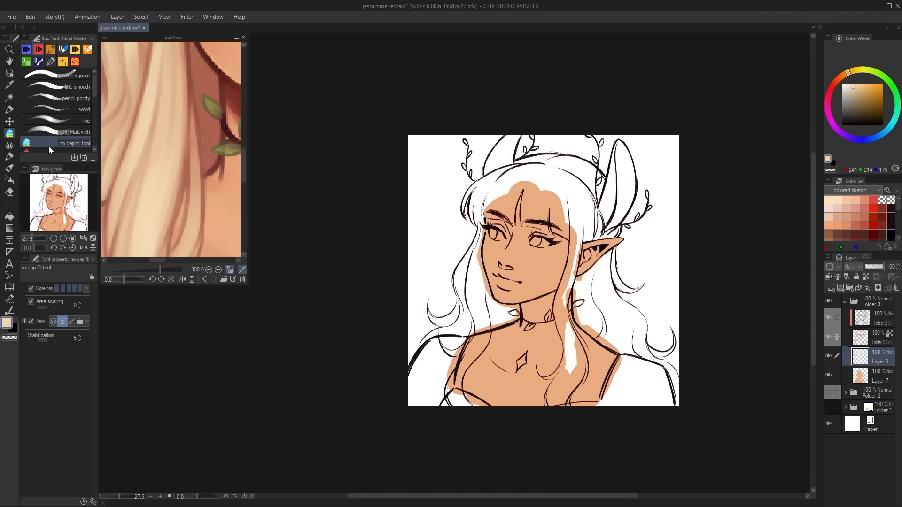
# Trace cream Micron 2 strokes inside the hair outline on Layer 8, around the pointed ear, near front lock and crown
pyautogui.click(75, 61)
pyautogui.scroll(3, 569, 328)
pyautogui.moveTo(582, 151)
pyautogui.mouseDown()
pyautogui.moveTo(560, 280)
pyautogui.moveTo(564, 345)
pyautogui.moveTo(586, 382)
pyautogui.mouseUp()
pyautogui.moveTo(585, 226); pyautogui.dragTo(653, 357)
pyautogui.moveTo(602, 326); pyautogui.dragTo(670, 371)
pyautogui.moveTo(594, 230); pyautogui.dragTo(659, 178)
pyautogui.press('[')
pyautogui.press('[')
pyautogui.moveTo(664, 137)
pyautogui.mouseDown()
pyautogui.moveTo(606, 150)
pyautogui.moveTo(640, 191)
pyautogui.mouseUp()
pyautogui.moveTo(641, 192)
pyautogui.mouseDown()
pyautogui.moveTo(631, 132)
pyautogui.moveTo(646, 220)
pyautogui.mouseUp()
pyautogui.moveTo(653, 221)
pyautogui.mouseDown()
pyautogui.moveTo(581, 133)
pyautogui.moveTo(479, 151)
pyautogui.moveTo(399, 221)
pyautogui.moveTo(416, 280)
pyautogui.mouseUp()
pyautogui.press('c')
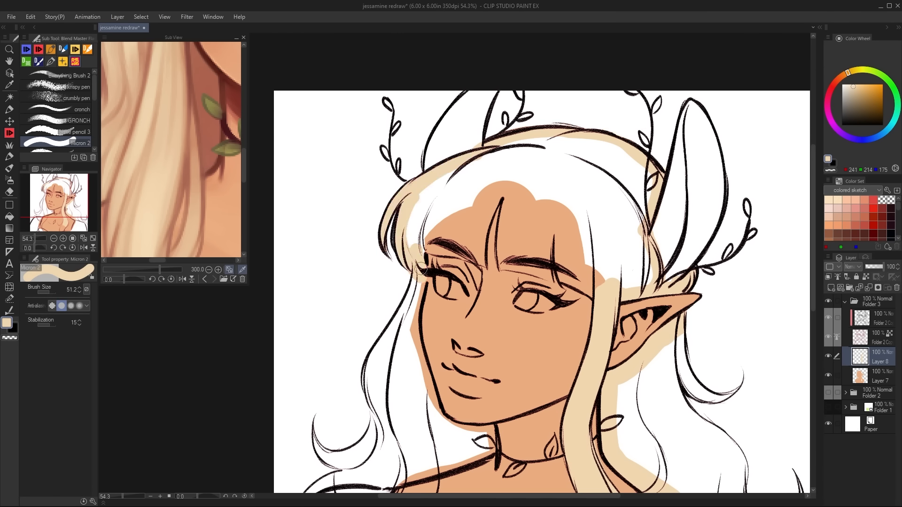
# Block in cream along the fringe and the far-side locks with Micron 2, erasing overshoots with transparent color
pyautogui.moveTo(482, 254)
pyautogui.mouseDown()
pyautogui.moveTo(513, 183)
pyautogui.moveTo(588, 297)
pyautogui.moveTo(606, 223)
pyautogui.mouseUp()
pyautogui.moveTo(439, 203)
pyautogui.mouseDown()
pyautogui.moveTo(470, 358)
pyautogui.moveTo(513, 375)
pyautogui.moveTo(447, 397)
pyautogui.mouseUp()
pyautogui.moveTo(449, 400)
pyautogui.mouseDown()
pyautogui.moveTo(486, 305)
pyautogui.moveTo(444, 448)
pyautogui.mouseUp()
pyautogui.press('c')
pyautogui.press('c')
pyautogui.moveTo(474, 322)
pyautogui.mouseDown()
pyautogui.moveTo(419, 413)
pyautogui.moveTo(423, 449)
pyautogui.mouseUp()
pyautogui.moveTo(475, 303)
pyautogui.mouseDown()
pyautogui.moveTo(449, 348)
pyautogui.moveTo(405, 333)
pyautogui.mouseUp()
pyautogui.press('c')
pyautogui.moveTo(405, 331); pyautogui.dragTo(431, 338)
pyautogui.press('c')
pyautogui.moveTo(460, 308)
pyautogui.mouseDown()
pyautogui.moveTo(375, 321)
pyautogui.moveTo(402, 295)
pyautogui.moveTo(380, 266)
pyautogui.mouseUp()
pyautogui.press('c')
pyautogui.press('c')
pyautogui.moveTo(397, 286)
pyautogui.mouseDown()
pyautogui.moveTo(420, 281)
pyautogui.moveTo(435, 185)
pyautogui.mouseUp()
# Trace cream along the wavy locks behind the pointed ear and shoulder, cleaning the edges with transparent color
pyautogui.moveTo(733, 188); pyautogui.dragTo(515, 234)
pyautogui.moveTo(523, 191)
pyautogui.mouseDown()
pyautogui.moveTo(529, 233)
pyautogui.moveTo(584, 263)
pyautogui.moveTo(566, 282)
pyautogui.mouseUp()
pyautogui.press('c')
pyautogui.press('c')
pyautogui.moveTo(521, 241)
pyautogui.mouseDown()
pyautogui.moveTo(578, 381)
pyautogui.moveTo(643, 355)
pyautogui.mouseUp()
pyautogui.press('c')
pyautogui.moveTo(621, 381); pyautogui.dragTo(635, 353)
pyautogui.press('c')
pyautogui.press('c')
pyautogui.moveTo(652, 386); pyautogui.dragTo(648, 347)
pyautogui.press('c')
pyautogui.moveTo(625, 418)
pyautogui.mouseDown()
pyautogui.moveTo(621, 374)
pyautogui.moveTo(644, 447)
pyautogui.mouseUp()
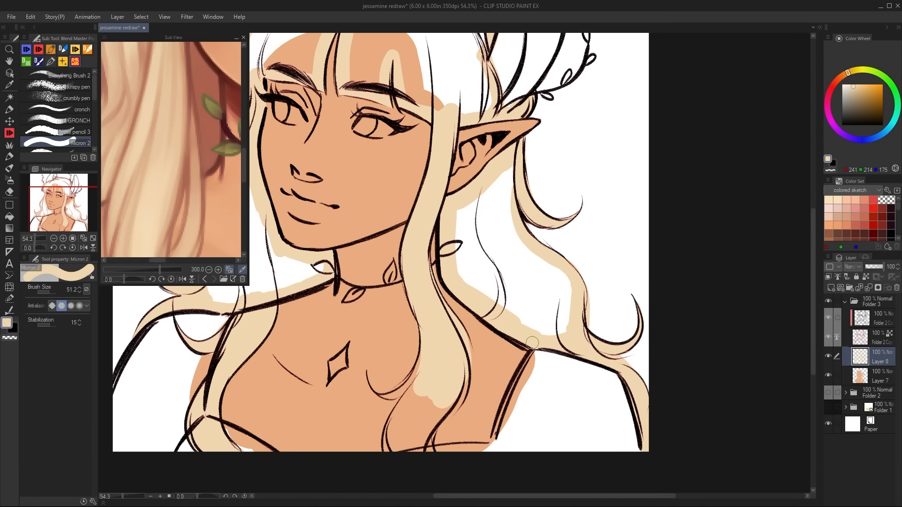
# Fill the enclosed hair areas of the fringe, crown and long locks with flat cream on Layer 8
pyautogui.press('g')
pyautogui.moveTo(505, 265); pyautogui.dragTo(584, 296)
pyautogui.press('g')
pyautogui.click(584, 296)
pyautogui.click(333, 277)
pyautogui.moveTo(421, 249); pyautogui.dragTo(407, 292)
pyautogui.click(470, 104)
pyautogui.scroll(2, 610, 197)
pyautogui.click(9, 133)
pyautogui.scroll(-7, 569, 228)
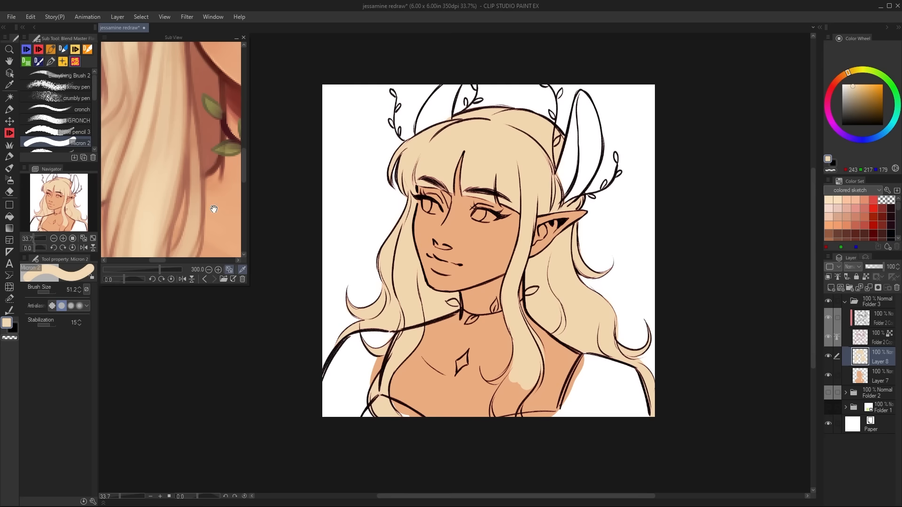
# Sample dark maroon from the reference image and paint the dark part of both animal ears on a new layer
pyautogui.scroll(-15, 141, 219)
pyautogui.click(144, 110)
pyautogui.click(831, 287)
pyautogui.moveTo(564, 195)
pyautogui.mouseDown()
pyautogui.moveTo(574, 136)
pyautogui.moveTo(572, 181)
pyautogui.moveTo(580, 144)
pyautogui.mouseUp()
pyautogui.press('c')
pyautogui.press('c')
pyautogui.moveTo(450, 117)
pyautogui.mouseDown()
pyautogui.moveTo(456, 88)
pyautogui.moveTo(428, 133)
pyautogui.mouseUp()
pyautogui.press('c')
# On Layer 8, fill the light part of the animal ears and the unfinished chest lock with the hair's cream color
pyautogui.click(879, 376)
pyautogui.keyDown('alt'); pyautogui.click(550, 155); pyautogui.keyUp('alt')
pyautogui.moveTo(585, 146)
pyautogui.mouseDown()
pyautogui.moveTo(598, 146)
pyautogui.moveTo(596, 113)
pyautogui.moveTo(585, 141)
pyautogui.mouseUp()
pyautogui.moveTo(582, 94)
pyautogui.mouseDown()
pyautogui.moveTo(582, 160)
pyautogui.moveTo(580, 102)
pyautogui.mouseUp()
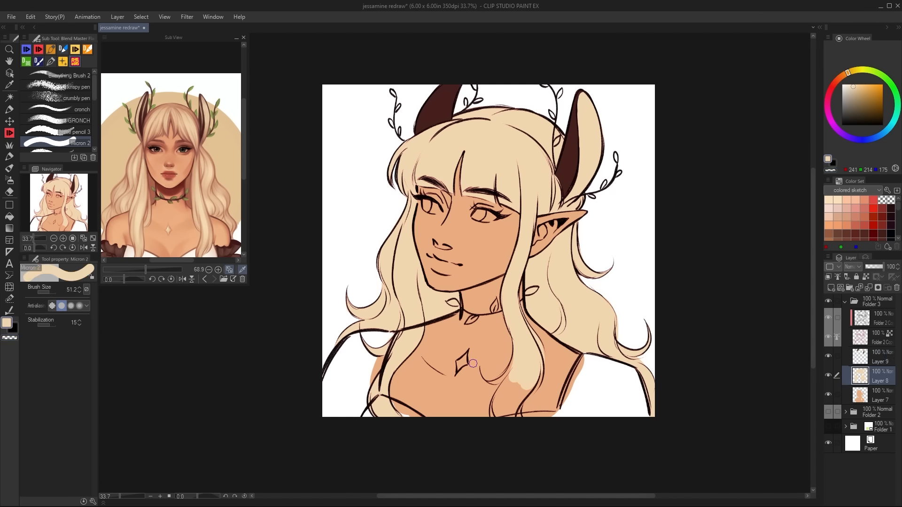
pyautogui.moveTo(512, 376); pyautogui.dragTo(503, 409)
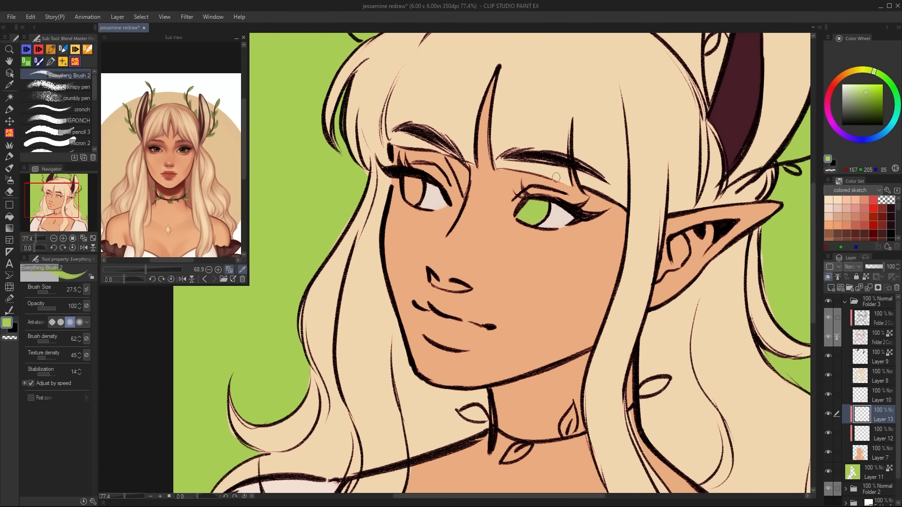
# Pick a muted beige and color the iris of the far eye on Layer 13
pyautogui.keyDown('alt'); pyautogui.click(572, 174); pyautogui.keyUp('alt')
pyautogui.click(856, 91)
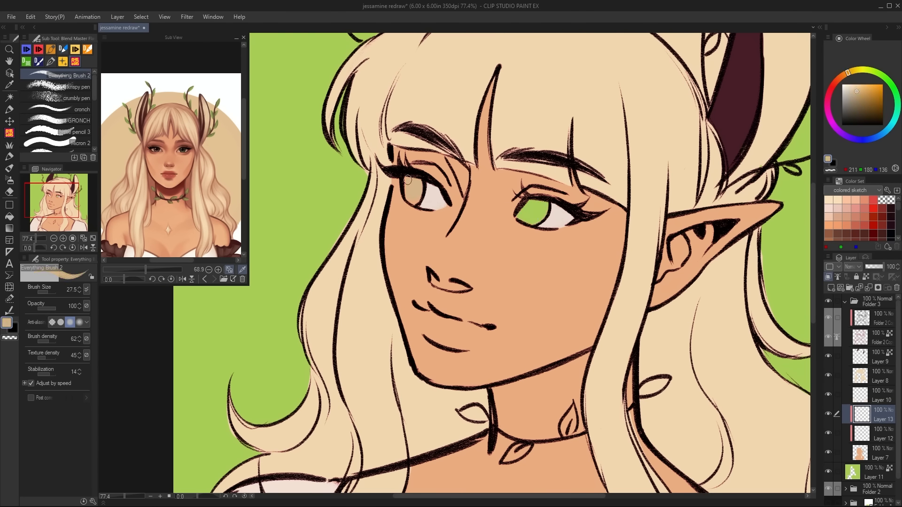
# Select Layer 7 and the pencil R brush, and sample a salmon pink from the jawline's colored edge
pyautogui.click(875, 452)
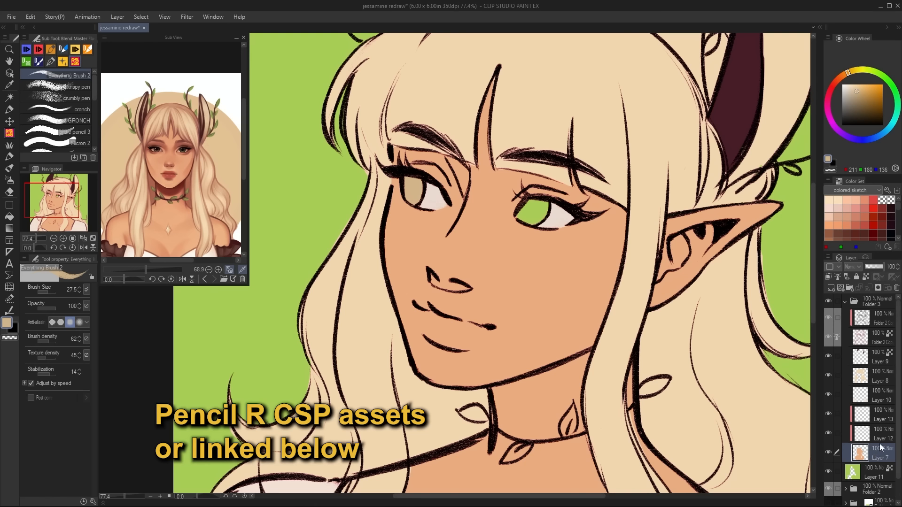
pyautogui.click(28, 50)
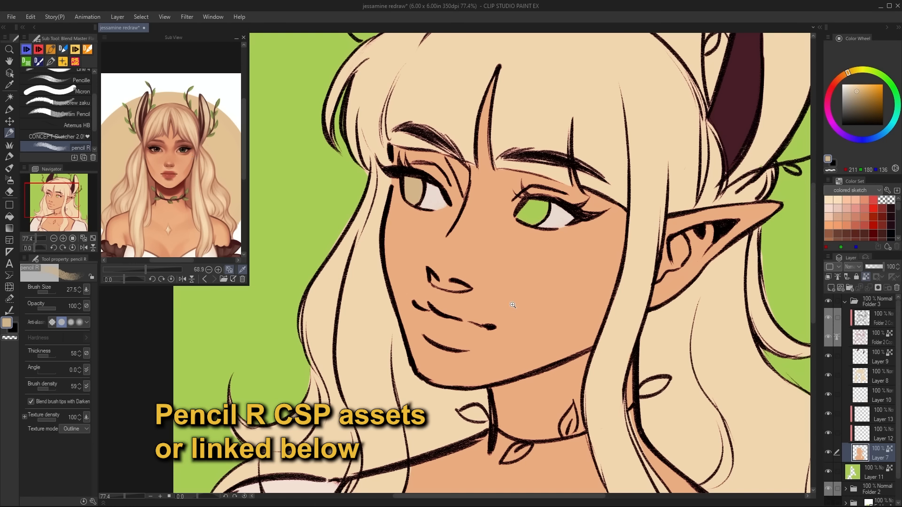
pyautogui.scroll(5, 445, 378)
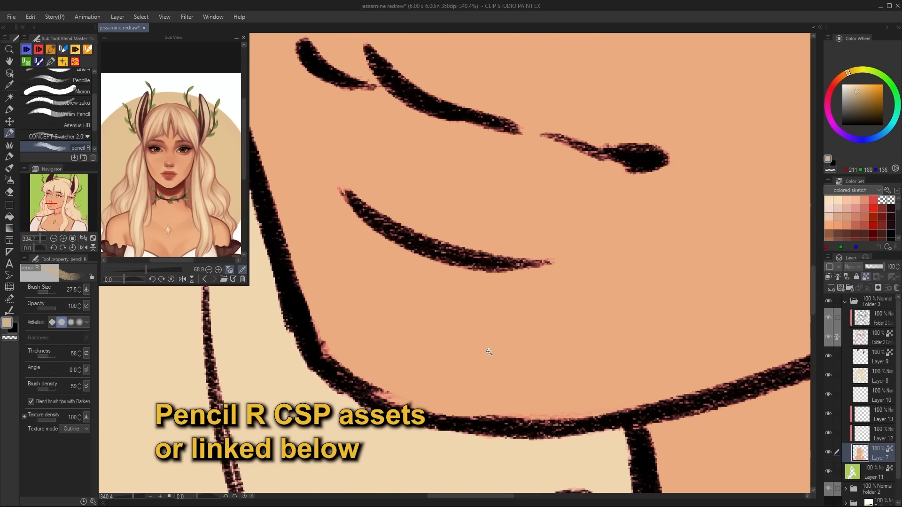
pyautogui.keyDown('alt'); pyautogui.click(385, 398); pyautogui.keyUp('alt')
pyautogui.scroll(-5, 559, 275)
# Try blushing the nose and cheeks with large salmon pencil R strokes
pyautogui.moveTo(618, 246); pyautogui.dragTo(476, 356)
pyautogui.moveTo(409, 223)
pyautogui.mouseDown()
pyautogui.moveTo(443, 234)
pyautogui.moveTo(386, 239)
pyautogui.mouseUp()
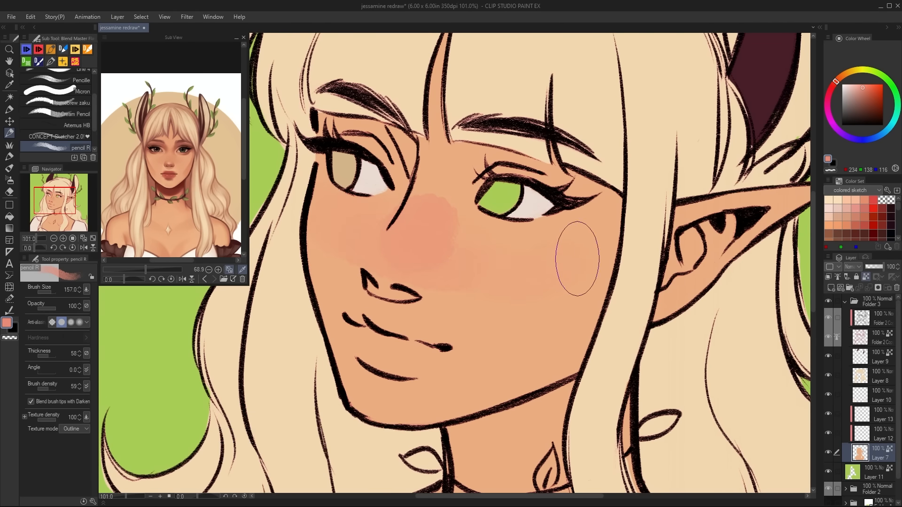
pyautogui.scroll(-3, 578, 263)
pyautogui.hotkey('ctrl', 'z')
pyautogui.moveTo(501, 254)
pyautogui.mouseDown()
pyautogui.moveTo(577, 253)
pyautogui.moveTo(513, 266)
pyautogui.mouseUp()
pyautogui.hotkey('ctrl', 'z')
# Paint salmon blush across both cheeks and the nose on Layer 7 with pencil R
pyautogui.moveTo(584, 258); pyautogui.dragTo(602, 251)
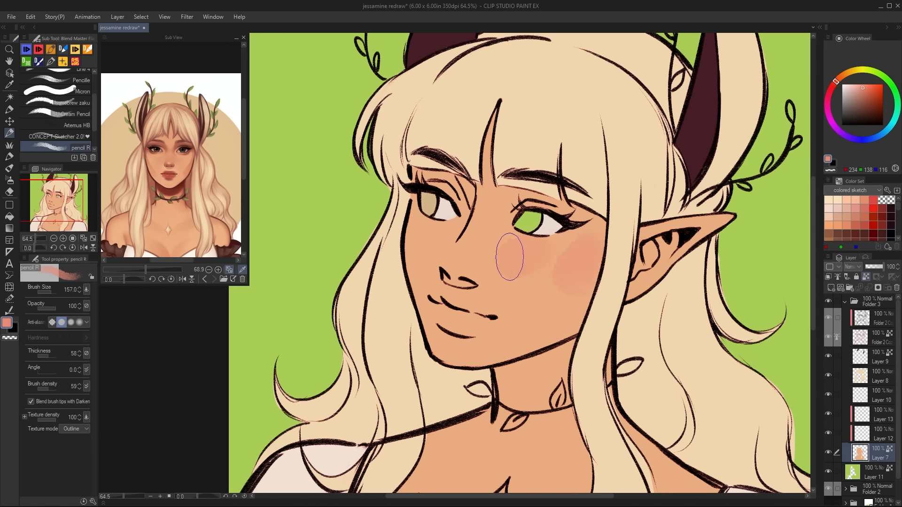
pyautogui.moveTo(510, 257)
pyautogui.mouseDown()
pyautogui.moveTo(449, 244)
pyautogui.moveTo(417, 225)
pyautogui.moveTo(423, 239)
pyautogui.moveTo(520, 266)
pyautogui.mouseUp()
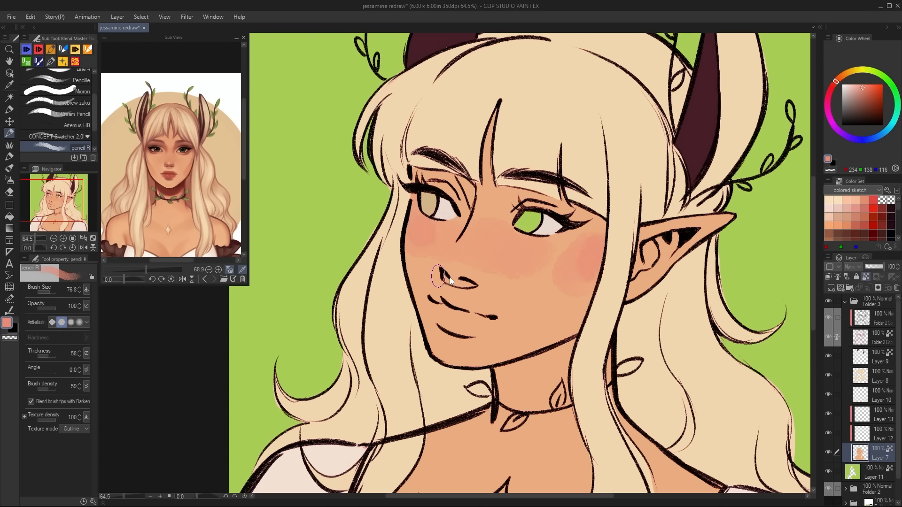
pyautogui.press(']')
pyautogui.moveTo(455, 254); pyautogui.dragTo(463, 253)
# Add salmon tints to the eyelids, lips, neck, pointed ear and collarbone with a smaller pencil R brush
pyautogui.press('[')
pyautogui.moveTo(462, 188); pyautogui.dragTo(514, 201)
pyautogui.moveTo(438, 309)
pyautogui.mouseDown()
pyautogui.moveTo(483, 328)
pyautogui.moveTo(484, 321)
pyautogui.mouseUp()
pyautogui.moveTo(562, 351); pyautogui.dragTo(502, 385)
pyautogui.press('[')
pyautogui.moveTo(649, 253); pyautogui.dragTo(642, 269)
pyautogui.moveTo(549, 484); pyautogui.dragTo(533, 328)
pyautogui.moveTo(408, 334); pyautogui.dragTo(504, 376)
# Fill the diamond mark on the chest with a pale tone on Layer 10, sampling the dress color
pyautogui.click(880, 400)
pyautogui.moveTo(487, 337)
pyautogui.mouseDown()
pyautogui.moveTo(475, 359)
pyautogui.moveTo(481, 385)
pyautogui.mouseUp()
pyautogui.keyDown('alt'); pyautogui.click(299, 370); pyautogui.keyUp('alt')
# Paint the lips on Layer 7 with a color sampled from the reference image's lips, making the upper lip darker
pyautogui.click(880, 457)
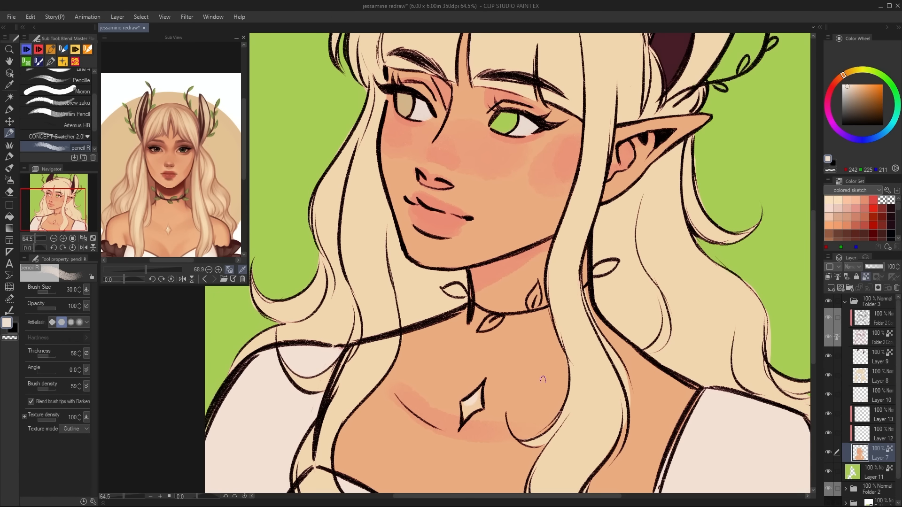
pyautogui.moveTo(544, 380); pyautogui.dragTo(532, 444)
pyautogui.click(168, 175)
pyautogui.moveTo(402, 262)
pyautogui.mouseDown()
pyautogui.moveTo(433, 276)
pyautogui.moveTo(408, 295)
pyautogui.moveTo(442, 298)
pyautogui.moveTo(425, 267)
pyautogui.mouseUp()
pyautogui.press('[')
pyautogui.keyDown('alt'); pyautogui.click(434, 297); pyautogui.keyUp('alt')
pyautogui.moveTo(401, 283)
pyautogui.mouseDown()
pyautogui.moveTo(441, 299)
pyautogui.moveTo(426, 281)
pyautogui.moveTo(437, 296)
pyautogui.mouseUp()
pyautogui.keyDown('alt'); pyautogui.click(421, 286); pyautogui.keyUp('alt')
pyautogui.keyDown('alt'); pyautogui.click(459, 297); pyautogui.keyUp('alt')
pyautogui.keyDown('alt'); pyautogui.click(421, 286); pyautogui.keyUp('alt')
# Shade the inner eye corners and nose bridge, and redo the strokes beneath both eyes in an adjusted color
pyautogui.moveTo(478, 156); pyautogui.dragTo(486, 166)
pyautogui.moveTo(427, 146); pyautogui.dragTo(437, 167)
pyautogui.moveTo(382, 173); pyautogui.dragTo(404, 186)
pyautogui.moveTo(489, 202); pyautogui.dragTo(524, 204)
pyautogui.hotkey('ctrl', 'z')
pyautogui.hotkey('ctrl', 'z')
pyautogui.click(876, 96)
pyautogui.moveTo(379, 159); pyautogui.dragTo(399, 185)
pyautogui.moveTo(531, 193); pyautogui.dragTo(499, 204)
pyautogui.keyDown('alt'); pyautogui.click(508, 205); pyautogui.keyUp('alt')
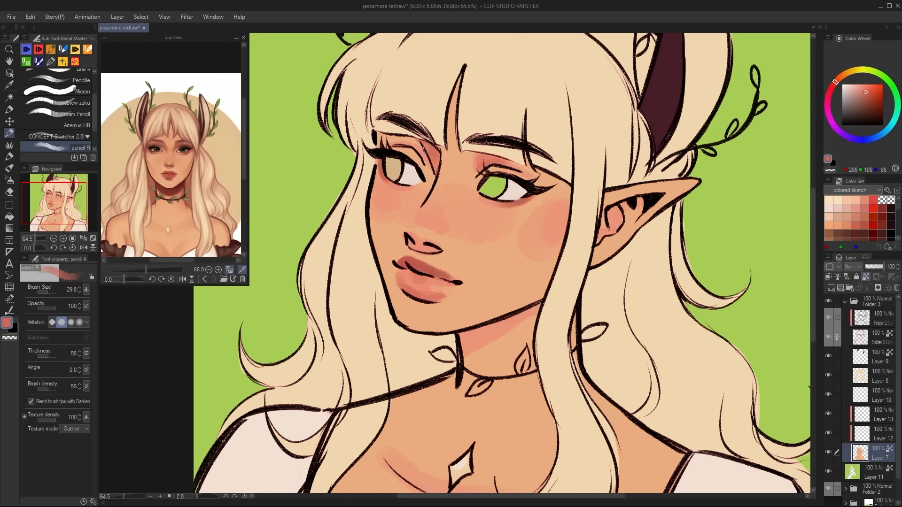
# Shade the fringe and crown on Layer 8 with warm tan using a pencil R brush of size 132.1
pyautogui.keyDown('alt'); pyautogui.click(429, 205); pyautogui.keyUp('alt')
pyautogui.press(']')
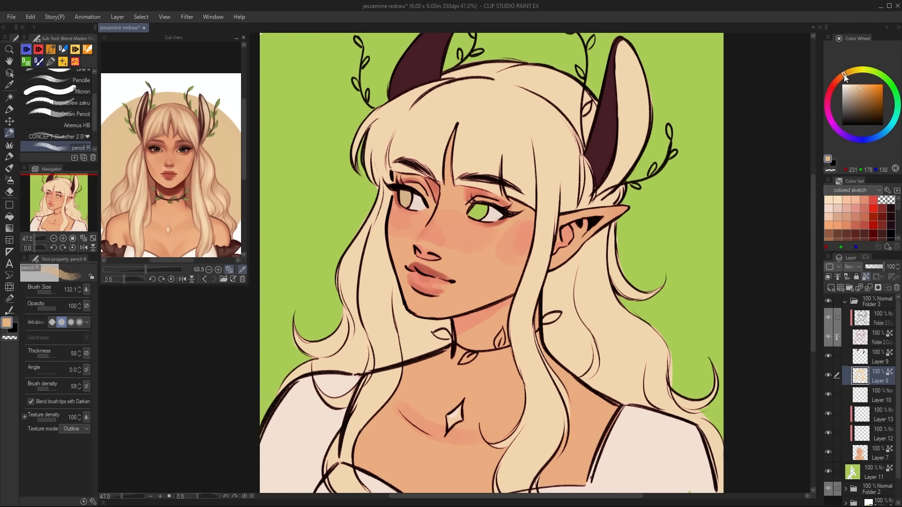
pyautogui.moveTo(470, 119)
pyautogui.mouseDown()
pyautogui.moveTo(520, 152)
pyautogui.moveTo(570, 166)
pyautogui.mouseUp()
pyautogui.moveTo(453, 120); pyautogui.dragTo(383, 126)
pyautogui.moveTo(508, 75)
pyautogui.mouseDown()
pyautogui.moveTo(562, 112)
pyautogui.moveTo(572, 96)
pyautogui.mouseUp()
# Add warm tan shading to the long front and back locks and the light part of the animal ear
pyautogui.moveTo(435, 336); pyautogui.dragTo(403, 300)
pyautogui.moveTo(627, 357); pyautogui.dragTo(588, 295)
pyautogui.moveTo(507, 353); pyautogui.dragTo(494, 382)
pyautogui.moveTo(344, 314); pyautogui.dragTo(330, 334)
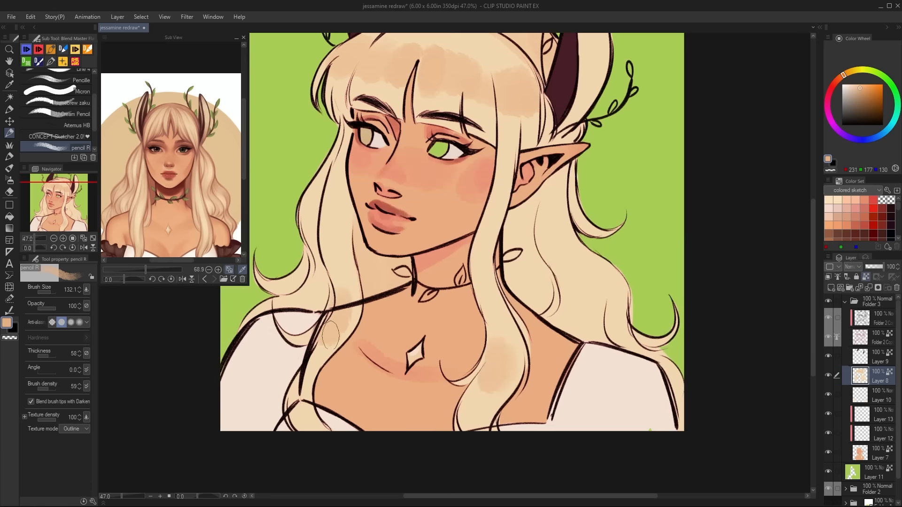
pyautogui.moveTo(306, 276); pyautogui.dragTo(286, 288)
pyautogui.moveTo(561, 263); pyautogui.dragTo(609, 286)
pyautogui.moveTo(522, 216); pyautogui.dragTo(536, 285)
pyautogui.moveTo(630, 102); pyautogui.dragTo(642, 160)
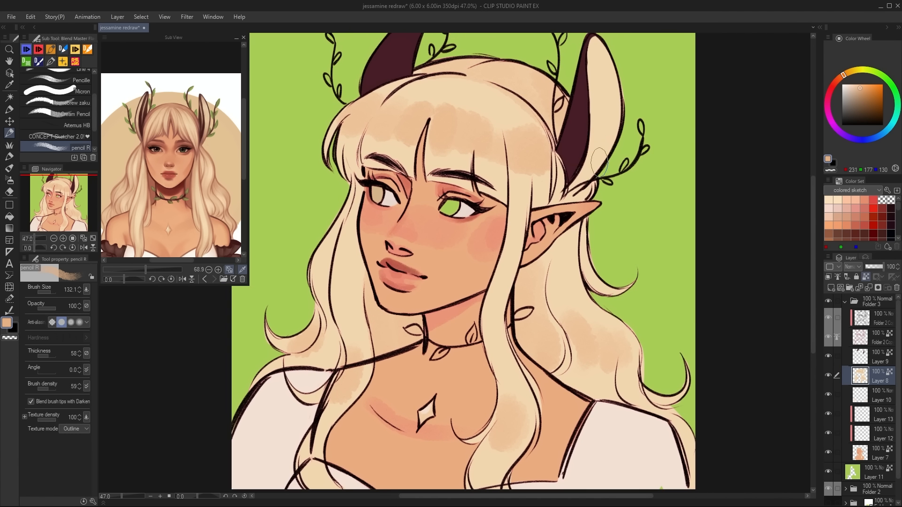
pyautogui.moveTo(579, 180); pyautogui.dragTo(602, 137)
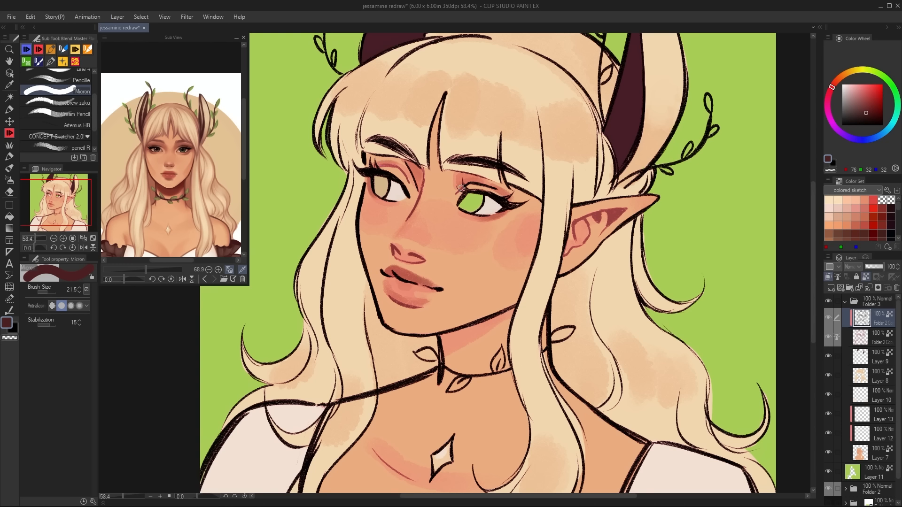
# Recolor the inner lines of the far-side locks in dark red with Micron on the clipped Folder 2 Copy layer
pyautogui.moveTo(593, 271); pyautogui.dragTo(617, 377)
pyautogui.moveTo(351, 179)
pyautogui.mouseDown()
pyautogui.moveTo(343, 388)
pyautogui.moveTo(325, 429)
pyautogui.mouseUp()
pyautogui.moveTo(331, 404); pyautogui.dragTo(377, 391)
pyautogui.moveTo(366, 303); pyautogui.dragTo(378, 386)
pyautogui.moveTo(308, 333); pyautogui.dragTo(281, 386)
pyautogui.moveTo(301, 423)
pyautogui.mouseDown()
pyautogui.moveTo(303, 301)
pyautogui.moveTo(288, 425)
pyautogui.moveTo(309, 393)
pyautogui.mouseUp()
pyautogui.keyDown('alt'); pyautogui.click(338, 315); pyautogui.keyUp('alt')
pyautogui.hotkey('ctrl', 'z')
pyautogui.moveTo(342, 259); pyautogui.dragTo(326, 304)
pyautogui.moveTo(334, 281); pyautogui.dragTo(377, 270)
# Choose adjusted red tones and recolor the inner lines of the near front lock, hair side, crown and fringe
pyautogui.click(869, 110)
pyautogui.click(831, 89)
pyautogui.moveTo(545, 343); pyautogui.dragTo(523, 344)
pyautogui.moveTo(526, 254)
pyautogui.mouseDown()
pyautogui.moveTo(552, 346)
pyautogui.moveTo(555, 485)
pyautogui.mouseUp()
pyautogui.click(858, 112)
pyautogui.moveTo(580, 201); pyautogui.dragTo(560, 100)
pyautogui.moveTo(580, 131)
pyautogui.mouseDown()
pyautogui.moveTo(502, 63)
pyautogui.moveTo(370, 92)
pyautogui.mouseUp()
pyautogui.moveTo(347, 170); pyautogui.dragTo(341, 111)
pyautogui.keyDown('alt'); pyautogui.click(517, 275); pyautogui.keyUp('alt')
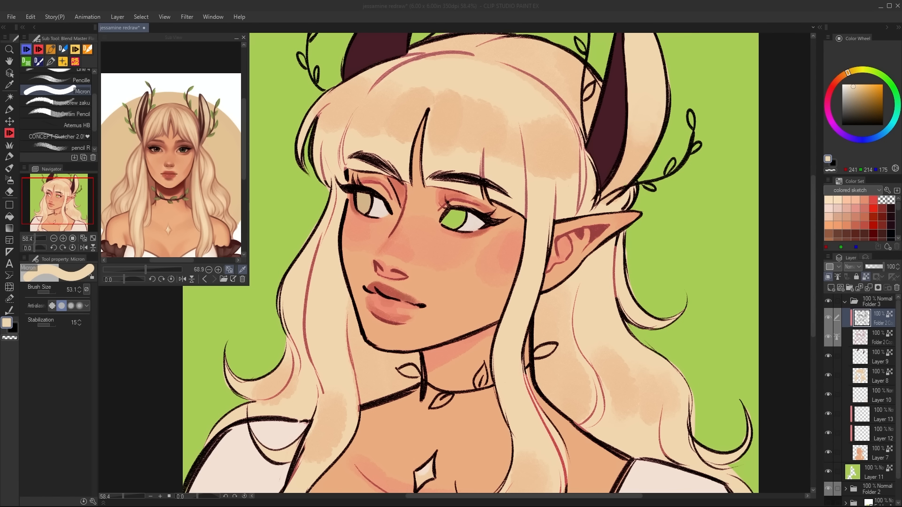
pyautogui.click(93, 238)
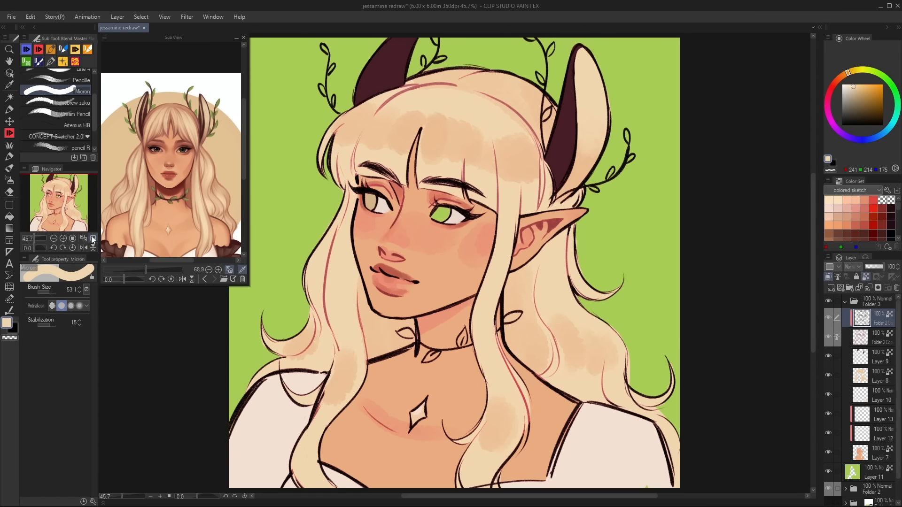
# Shade the lips on Layer 7 in muted red (220, 115, 99) using the pencil R brush, with the reference enlarged on its mouth
pyautogui.scroll(5, 173, 183)
pyautogui.click(160, 156)
pyautogui.click(880, 454)
pyautogui.moveTo(380, 278); pyautogui.dragTo(408, 287)
pyautogui.click(79, 148)
pyautogui.click(832, 88)
pyautogui.press('[')
pyautogui.hotkey('ctrl', 'z')
pyautogui.click(865, 90)
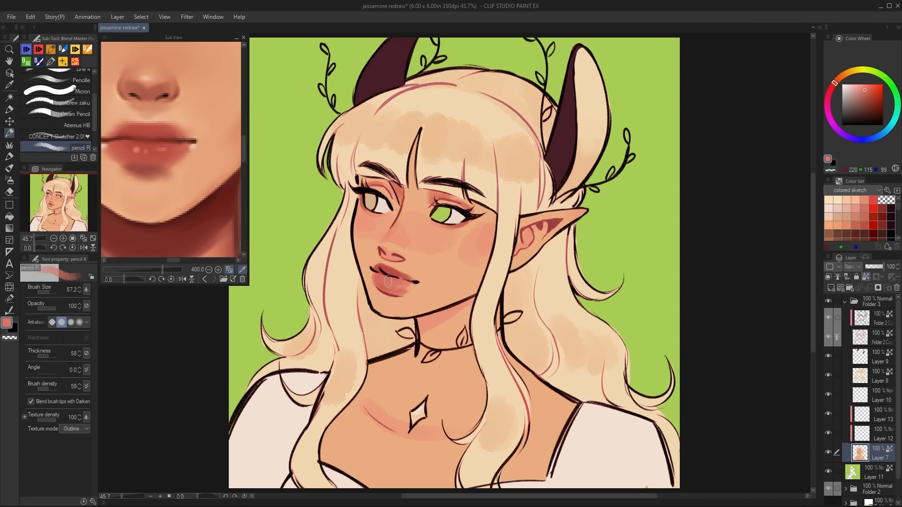
# Create a new layer on top of Folder 3 and ready Everything Brush 2 with a light orange skin tone (231, 153, 96)
pyautogui.scroll(-6, 172, 150)
pyautogui.click(831, 288)
pyautogui.click(828, 491)
pyautogui.click(828, 491)
pyautogui.click(828, 491)
pyautogui.click(829, 491)
pyautogui.scroll(3, 413, 223)
pyautogui.moveTo(94, 112); pyautogui.dragTo(94, 76)
pyautogui.click(76, 62)
pyautogui.scroll(2, 399, 207)
pyautogui.click(840, 78)
pyautogui.click(864, 88)
pyautogui.click(854, 90)
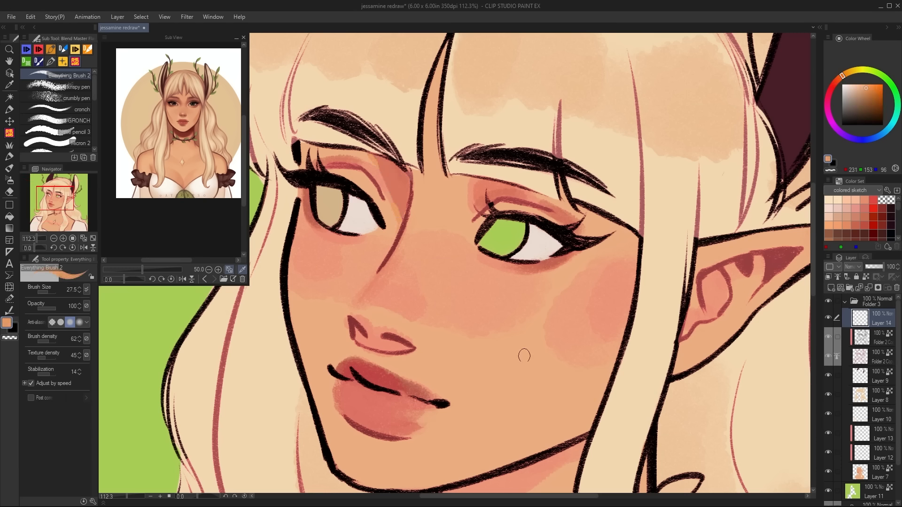
# Paint light orange skin tone over the near cheek and beside the mouth on the new layer
pyautogui.moveTo(700, 398); pyautogui.dragTo(709, 303)
pyautogui.click(831, 87)
pyautogui.moveTo(462, 423); pyautogui.dragTo(583, 354)
pyautogui.hotkey('ctrl', 'z')
pyautogui.moveTo(501, 378); pyautogui.dragTo(474, 321)
pyautogui.moveTo(437, 359)
pyautogui.mouseDown()
pyautogui.moveTo(537, 303)
pyautogui.moveTo(447, 335)
pyautogui.mouseUp()
# Blend the lower cheek and the area around the lips with skin tones sampled from the face
pyautogui.click(866, 121)
pyautogui.keyDown('alt'); pyautogui.click(545, 311); pyautogui.keyUp('alt')
pyautogui.moveTo(554, 301); pyautogui.dragTo(436, 376)
pyautogui.keyDown('alt'); pyautogui.click(470, 354); pyautogui.keyUp('alt')
pyautogui.moveTo(440, 369)
pyautogui.mouseDown()
pyautogui.moveTo(551, 298)
pyautogui.moveTo(423, 430)
pyautogui.mouseUp()
pyautogui.keyDown('alt'); pyautogui.click(444, 372); pyautogui.keyUp('alt')
pyautogui.keyDown('alt'); pyautogui.click(305, 448); pyautogui.keyUp('alt')
pyautogui.moveTo(311, 451); pyautogui.dragTo(419, 417)
# Mirror the canvas view and soften the nose bridge line with sampled skin tones
pyautogui.press('h')
pyautogui.moveTo(577, 219); pyautogui.dragTo(577, 288)
pyautogui.moveTo(513, 100); pyautogui.dragTo(544, 186)
pyautogui.moveTo(584, 358); pyautogui.dragTo(499, 387)
pyautogui.keyDown('alt'); pyautogui.click(498, 394); pyautogui.keyUp('alt')
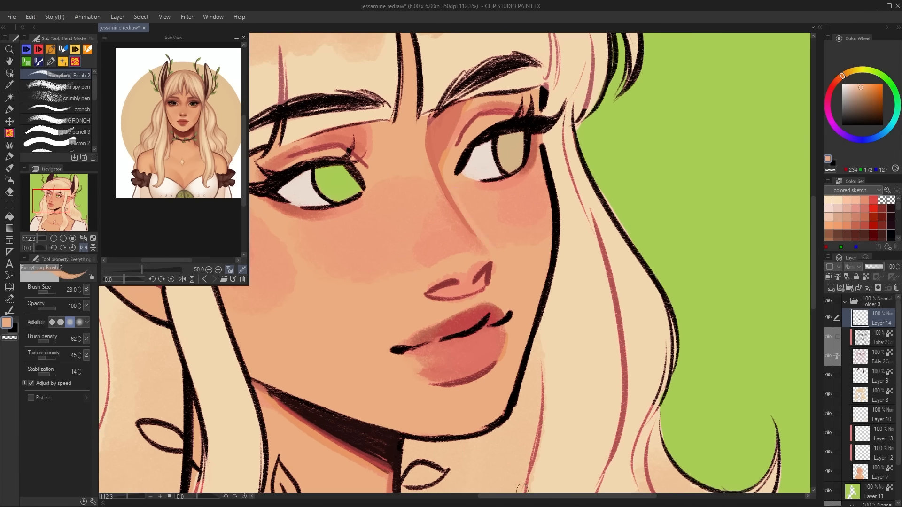
# Paint over the nose tip and nostril lines with tones sampled from the surrounding skin
pyautogui.keyDown('alt'); pyautogui.click(522, 173); pyautogui.keyUp('alt')
pyautogui.moveTo(487, 264); pyautogui.dragTo(430, 285)
pyautogui.keyDown('alt'); pyautogui.click(504, 345); pyautogui.keyUp('alt')
pyautogui.moveTo(487, 289)
pyautogui.mouseDown()
pyautogui.moveTo(426, 299)
pyautogui.moveTo(457, 296)
pyautogui.moveTo(494, 264)
pyautogui.moveTo(479, 276)
pyautogui.mouseUp()
pyautogui.keyDown('alt'); pyautogui.click(469, 287); pyautogui.keyUp('alt')
pyautogui.keyDown('alt'); pyautogui.click(486, 272); pyautogui.keyUp('alt')
pyautogui.keyDown('alt'); pyautogui.click(428, 301); pyautogui.keyUp('alt')
pyautogui.keyDown('alt'); pyautogui.click(489, 268); pyautogui.keyUp('alt')
pyautogui.keyDown('alt'); pyautogui.click(487, 321); pyautogui.keyUp('alt')
# Refine the edge of the upper lip with sampled lip and skin tones
pyautogui.scroll(7, 481, 273)
pyautogui.keyDown('alt'); pyautogui.click(497, 257); pyautogui.keyUp('alt')
pyautogui.moveTo(508, 248)
pyautogui.mouseDown()
pyautogui.moveTo(452, 315)
pyautogui.moveTo(375, 324)
pyautogui.mouseUp()
pyautogui.scroll(-7, 387, 324)
pyautogui.keyDown('alt'); pyautogui.click(391, 318); pyautogui.keyUp('alt')
pyautogui.keyDown('alt'); pyautogui.click(396, 316); pyautogui.keyUp('alt')
# Unmirror the view and blend salmon tones into the nose tip and bridge at brush size 43
pyautogui.scroll(-2, 460, 336)
pyautogui.press('h')
pyautogui.keyDown('alt'); pyautogui.click(492, 331); pyautogui.keyUp('alt')
pyautogui.moveTo(491, 335); pyautogui.dragTo(506, 335)
pyautogui.keyDown('alt'); pyautogui.click(499, 293); pyautogui.keyUp('alt')
pyautogui.press(']')
pyautogui.moveTo(500, 296); pyautogui.dragTo(509, 282)
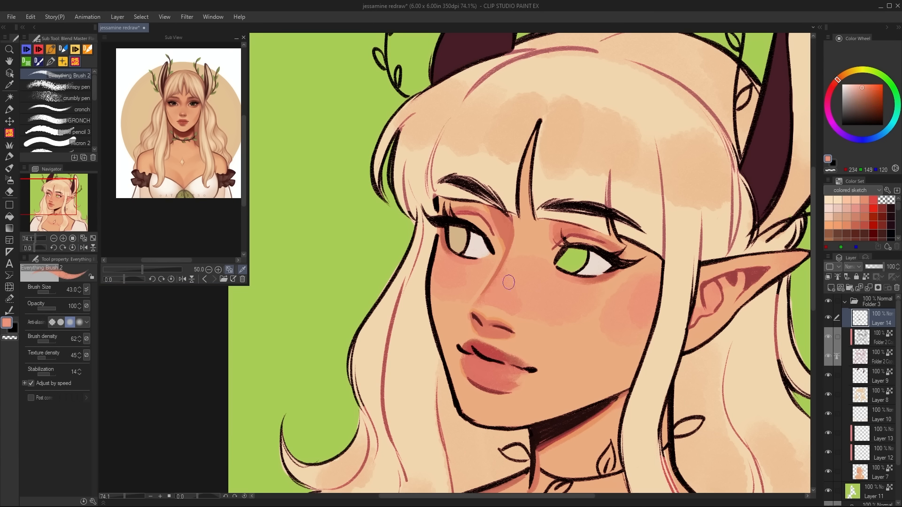
# Add short salmon blush hatch marks across the nose in the mirrored view and switch to the pencil R brush
pyautogui.press('h')
pyautogui.keyDown('alt'); pyautogui.click(409, 283); pyautogui.keyUp('alt')
pyautogui.moveTo(409, 283); pyautogui.dragTo(419, 294)
pyautogui.keyDown('alt'); pyautogui.click(415, 292); pyautogui.keyUp('alt')
pyautogui.keyDown('alt'); pyautogui.click(365, 369); pyautogui.keyUp('alt')
pyautogui.press('p')
pyautogui.keyDown('alt'); pyautogui.click(314, 339); pyautogui.keyUp('alt')
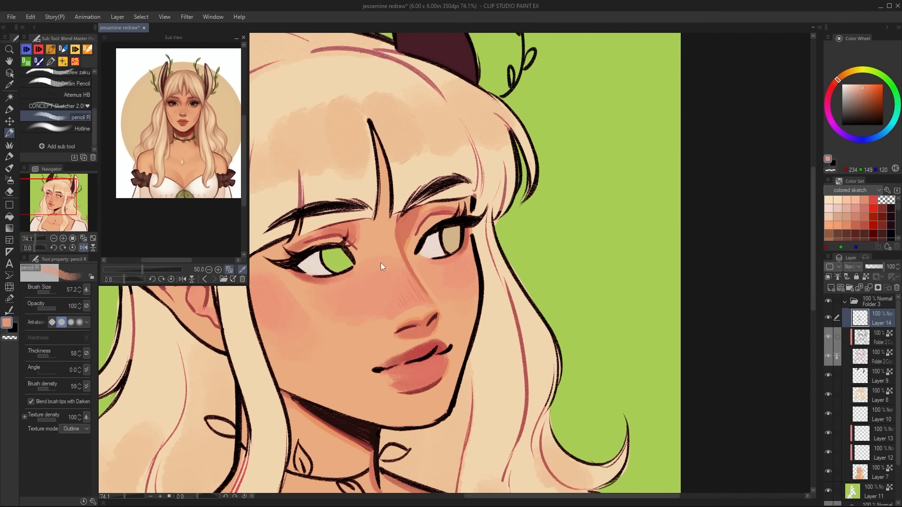
# Hatch blush strokes onto both cheeks with sampled salmon tones using Everything Brush 2 at size 35
pyautogui.press('h')
pyautogui.keyDown('alt'); pyautogui.click(564, 462); pyautogui.keyUp('alt')
pyautogui.keyDown('alt'); pyautogui.click(558, 284); pyautogui.keyUp('alt')
pyautogui.press('b')
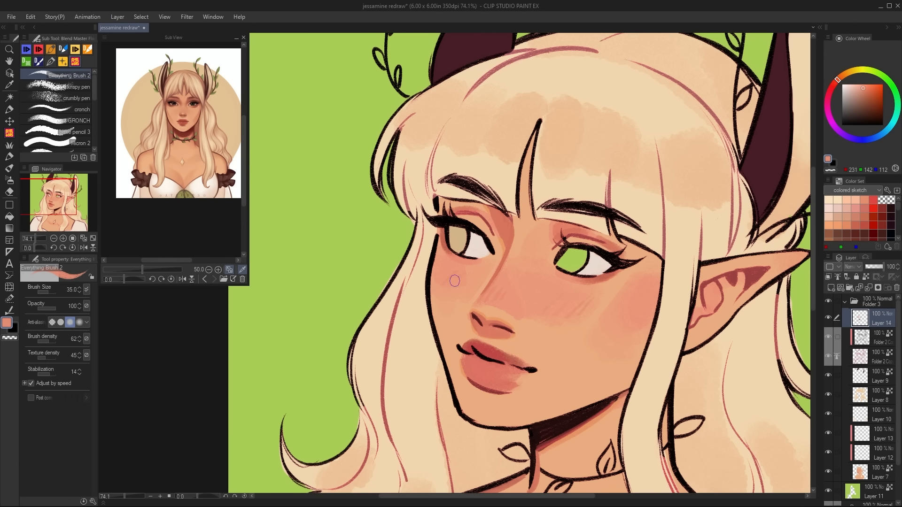
pyautogui.press('h')
pyautogui.scroll(6, 388, 353)
pyautogui.keyDown('alt'); pyautogui.click(386, 326); pyautogui.keyUp('alt')
pyautogui.keyDown('alt'); pyautogui.click(386, 323); pyautogui.keyUp('alt')
pyautogui.scroll(-4, 474, 291)
pyautogui.keyDown('alt'); pyautogui.click(478, 271); pyautogui.keyUp('alt')
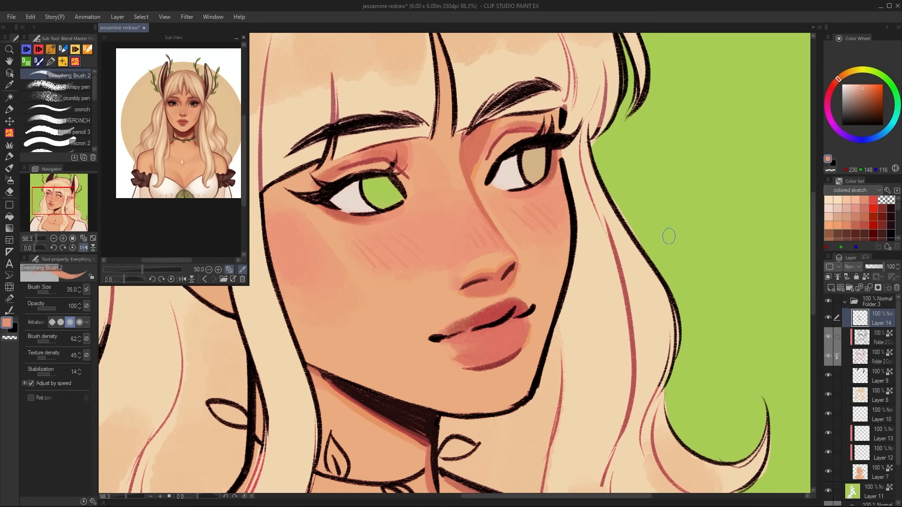
# Deepen the upper lip along the mouth line with sampled lip color
pyautogui.keyDown('alt'); pyautogui.click(479, 308); pyautogui.keyUp('alt')
pyautogui.keyDown('alt'); pyautogui.click(507, 309); pyautogui.keyUp('alt')
pyautogui.moveTo(485, 317); pyautogui.dragTo(449, 331)
# Color the far eye's eyeliner wing and outer lash line with sampled dark red-brown tones
pyautogui.scroll(4, 513, 141)
pyautogui.keyDown('alt'); pyautogui.click(488, 146); pyautogui.keyUp('alt')
pyautogui.keyDown('alt'); pyautogui.click(501, 134); pyautogui.keyUp('alt')
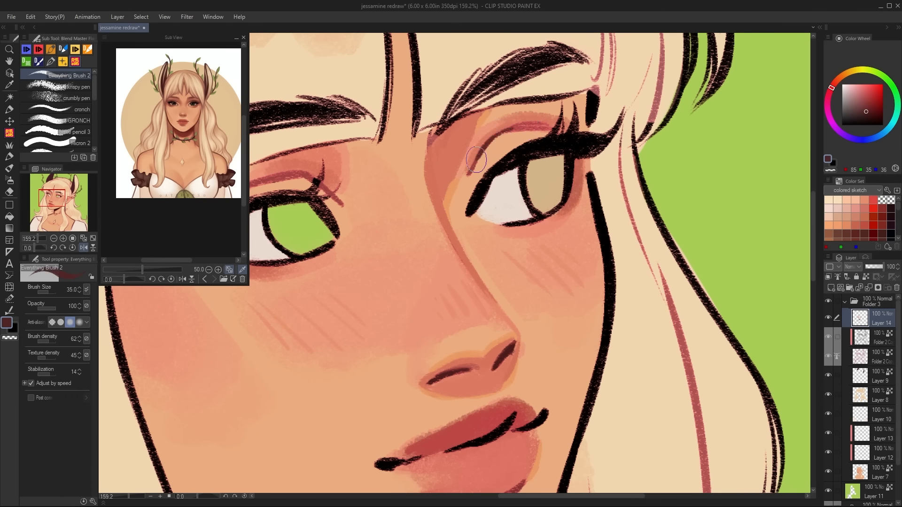
pyautogui.moveTo(508, 131); pyautogui.dragTo(630, 132)
pyautogui.moveTo(356, 192); pyautogui.dragTo(432, 179)
pyautogui.keyDown('alt'); pyautogui.click(596, 169); pyautogui.keyUp('alt')
pyautogui.moveTo(597, 199); pyautogui.dragTo(593, 214)
pyautogui.keyDown('alt'); pyautogui.click(601, 197); pyautogui.keyUp('alt')
pyautogui.moveTo(606, 184); pyautogui.dragTo(599, 201)
pyautogui.keyDown('alt'); pyautogui.click(595, 210); pyautogui.keyUp('alt')
# Tint the inner corners and remaining lash line of both eyes with sampled red-browns and skin tones
pyautogui.moveTo(458, 232); pyautogui.dragTo(453, 223)
pyautogui.keyDown('alt'); pyautogui.click(440, 182); pyautogui.keyUp('alt')
pyautogui.keyDown('alt'); pyautogui.click(458, 228); pyautogui.keyUp('alt')
pyautogui.keyDown('alt'); pyautogui.click(574, 233); pyautogui.keyUp('alt')
pyautogui.moveTo(590, 218); pyautogui.dragTo(593, 215)
pyautogui.keyDown('alt'); pyautogui.click(609, 186); pyautogui.keyUp('alt')
pyautogui.moveTo(616, 172)
pyautogui.mouseDown()
pyautogui.moveTo(674, 144)
pyautogui.moveTo(726, 145)
pyautogui.moveTo(672, 144)
pyautogui.mouseUp()
pyautogui.keyDown('alt'); pyautogui.click(640, 158); pyautogui.keyUp('alt')
pyautogui.keyDown('alt'); pyautogui.click(676, 145); pyautogui.keyUp('alt')
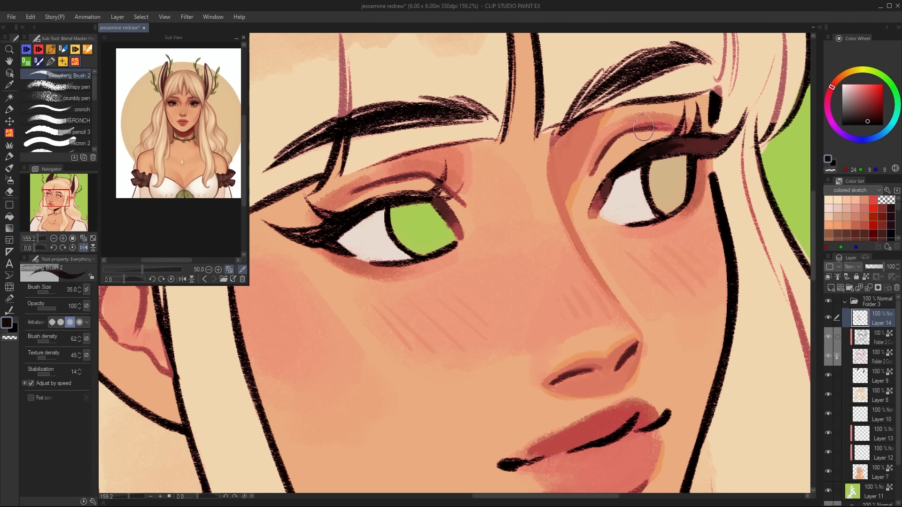
# Recolor the near eye's eyeliner wing and upper lash line dark brown with GRONCH, then refine the lashes using Everything Brush 2
pyautogui.click(70, 120)
pyautogui.moveTo(348, 223); pyautogui.dragTo(299, 234)
pyautogui.moveTo(312, 238); pyautogui.dragTo(416, 197)
pyautogui.click(71, 75)
pyautogui.keyDown('alt'); pyautogui.click(677, 146); pyautogui.keyUp('alt')
pyautogui.moveTo(341, 216); pyautogui.dragTo(321, 222)
pyautogui.moveTo(693, 134); pyautogui.dragTo(699, 120)
pyautogui.keyDown('alt'); pyautogui.click(580, 175); pyautogui.keyUp('alt')
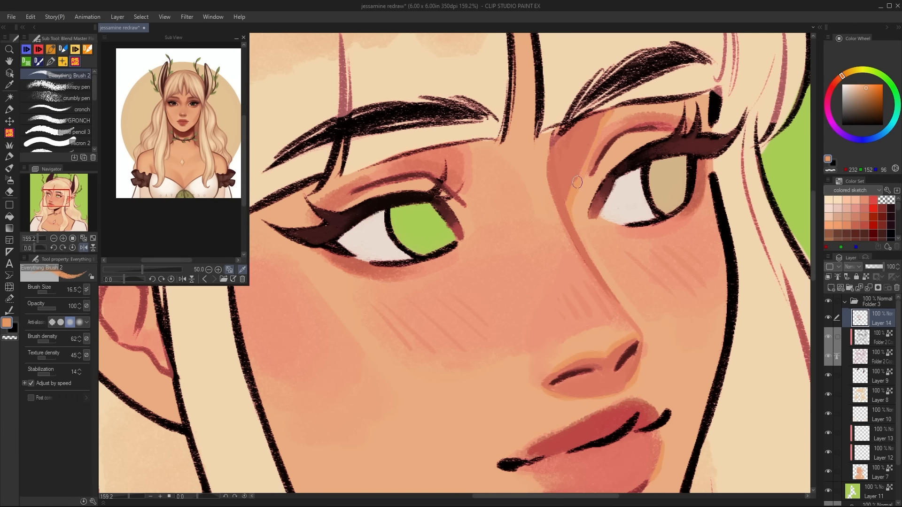
# Shade the near eye's upper lid and inner corner with sampled skin tones at a smaller brush size
pyautogui.keyDown('alt'); pyautogui.click(576, 149); pyautogui.keyUp('alt')
pyautogui.keyDown('alt'); pyautogui.click(602, 126); pyautogui.keyUp('alt')
pyautogui.moveTo(442, 149); pyautogui.dragTo(467, 184)
pyautogui.moveTo(398, 159); pyautogui.dragTo(332, 204)
pyautogui.keyDown('alt'); pyautogui.click(611, 146); pyautogui.keyUp('alt')
pyautogui.keyDown('alt'); pyautogui.click(585, 151); pyautogui.keyUp('alt')
pyautogui.keyDown('alt'); pyautogui.click(674, 177); pyautogui.keyUp('alt')
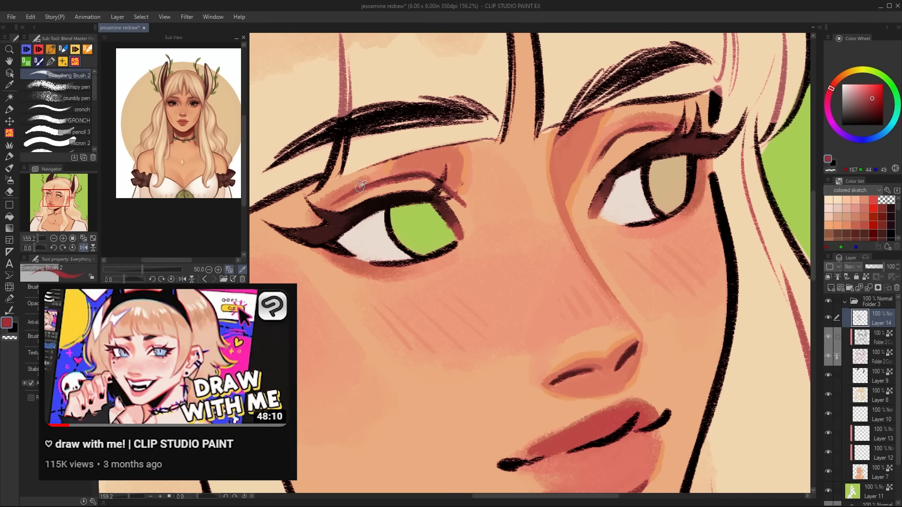
# Redefine the eyelid creases, eyeliner wing and upper lashes of both eyes with dark red and sampled dark tones
pyautogui.moveTo(272, 228); pyautogui.dragTo(340, 254)
pyautogui.keyDown('alt'); pyautogui.click(323, 245); pyautogui.keyUp('alt')
pyautogui.moveTo(324, 215)
pyautogui.mouseDown()
pyautogui.moveTo(438, 186)
pyautogui.moveTo(447, 165)
pyautogui.mouseUp()
pyautogui.moveTo(607, 172)
pyautogui.mouseDown()
pyautogui.moveTo(664, 138)
pyautogui.moveTo(597, 192)
pyautogui.mouseUp()
pyautogui.moveTo(672, 133); pyautogui.dragTo(686, 102)
pyautogui.moveTo(700, 133)
pyautogui.mouseDown()
pyautogui.moveTo(727, 135)
pyautogui.moveTo(715, 151)
pyautogui.mouseUp()
pyautogui.keyDown('alt'); pyautogui.click(734, 139); pyautogui.keyUp('alt')
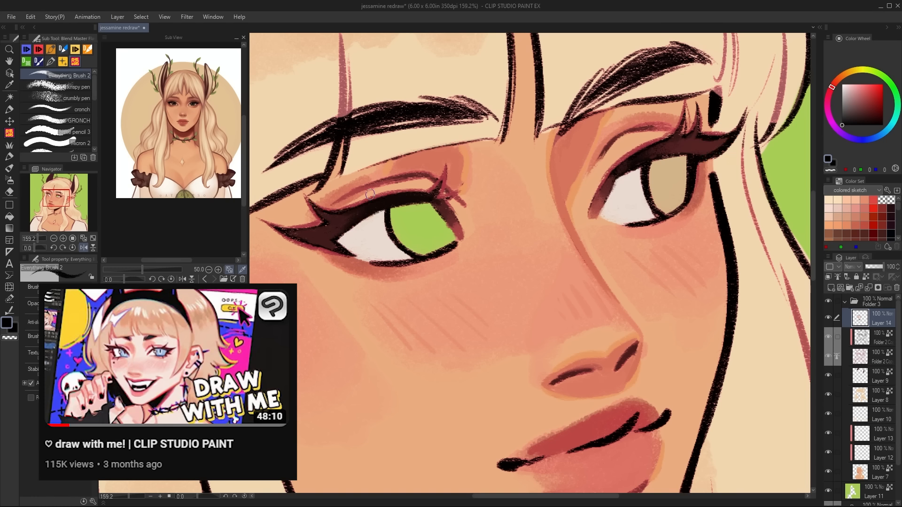
# Clean up the near eye's outer lower lash line and shade the white of the far eye
pyautogui.keyDown('alt'); pyautogui.click(363, 253); pyautogui.keyUp('alt')
pyautogui.keyDown('alt'); pyautogui.click(342, 256); pyautogui.keyUp('alt')
pyautogui.moveTo(336, 239); pyautogui.dragTo(360, 258)
pyautogui.keyDown('alt'); pyautogui.click(619, 177); pyautogui.keyUp('alt')
pyautogui.moveTo(637, 168); pyautogui.dragTo(610, 194)
# Brighten both upper lids and the far eye's inner corner with salmon (228, 129, 104) and a light palette tone
pyautogui.keyDown('alt'); pyautogui.click(400, 185); pyautogui.keyUp('alt')
pyautogui.moveTo(372, 189); pyautogui.dragTo(420, 180)
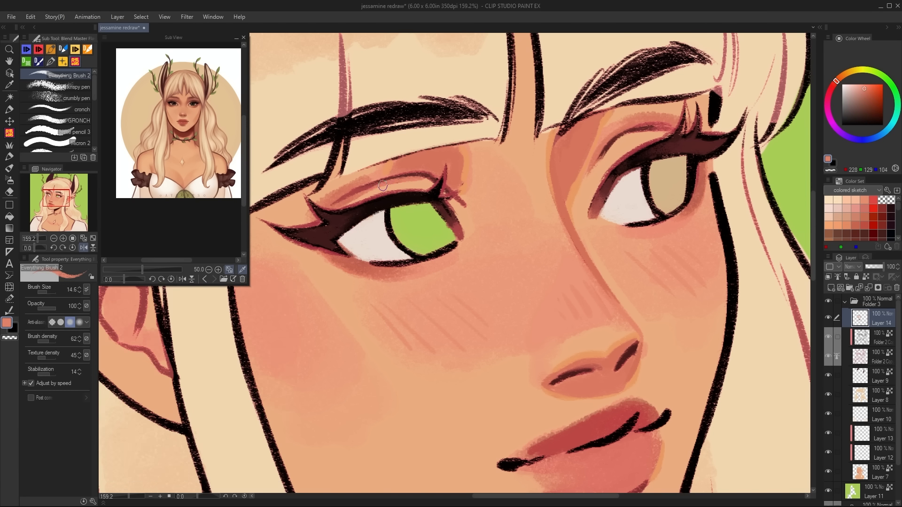
pyautogui.click(837, 200)
pyautogui.moveTo(591, 186); pyautogui.dragTo(583, 212)
pyautogui.moveTo(626, 137); pyautogui.dragTo(630, 146)
pyautogui.click(398, 190)
# Add light peach (255, 209, 164) highlights along the nose bridge, on the nose tip and on the near cheek
pyautogui.scroll(-5, 622, 286)
pyautogui.moveTo(462, 217)
pyautogui.mouseDown()
pyautogui.moveTo(473, 239)
pyautogui.moveTo(504, 242)
pyautogui.mouseUp()
pyautogui.scroll(3, 622, 286)
pyautogui.click(466, 250)
pyautogui.keyDown('alt'); pyautogui.click(282, 228); pyautogui.keyUp('alt')
pyautogui.click(308, 221)
pyautogui.hotkey('ctrl', 'z')
pyautogui.keyDown('alt'); pyautogui.click(320, 223); pyautogui.keyUp('alt')
pyautogui.click(309, 218)
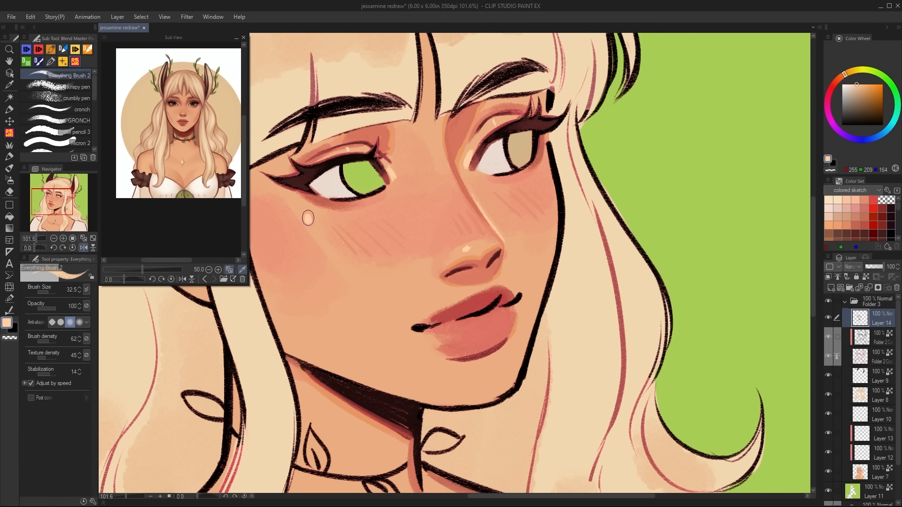
# Add light below the lower lip and repaint the upper lip edge and mouth line with sampled tones
pyautogui.moveTo(463, 357); pyautogui.dragTo(484, 357)
pyautogui.press('p')
pyautogui.keyDown('alt'); pyautogui.click(470, 301); pyautogui.keyUp('alt')
pyautogui.moveTo(428, 306); pyautogui.dragTo(471, 285)
pyautogui.keyDown('alt'); pyautogui.click(511, 271); pyautogui.keyUp('alt')
pyautogui.keyDown('alt'); pyautogui.click(452, 303); pyautogui.keyUp('alt')
pyautogui.moveTo(420, 322)
pyautogui.mouseDown()
pyautogui.moveTo(505, 286)
pyautogui.moveTo(453, 313)
pyautogui.mouseUp()
# Shade the far side and lower edge of the lower lip with tones sampled from the lip
pyautogui.keyDown('alt'); pyautogui.click(490, 351); pyautogui.keyUp('alt')
pyautogui.press(']')
pyautogui.moveTo(515, 293)
pyautogui.mouseDown()
pyautogui.moveTo(526, 284)
pyautogui.moveTo(454, 322)
pyautogui.moveTo(498, 339)
pyautogui.mouseUp()
pyautogui.keyDown('alt'); pyautogui.click(486, 331); pyautogui.keyUp('alt')
pyautogui.moveTo(503, 334)
pyautogui.mouseDown()
pyautogui.moveTo(444, 360)
pyautogui.moveTo(495, 359)
pyautogui.mouseUp()
pyautogui.keyDown('alt'); pyautogui.click(463, 376); pyautogui.keyUp('alt')
pyautogui.keyDown('alt'); pyautogui.click(510, 343); pyautogui.keyUp('alt')
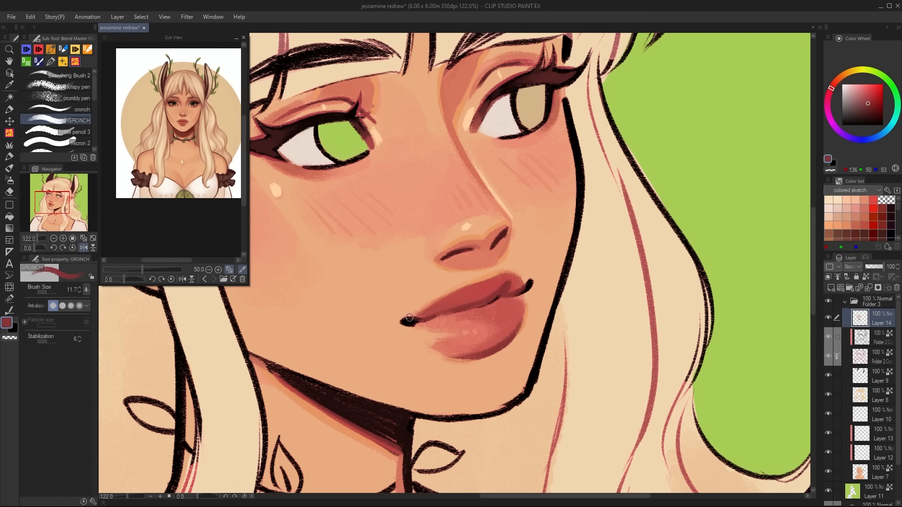
# Paint over the black mouth line and both mouth corners with dark red (136, 50, 53) and sampled tones
pyautogui.moveTo(531, 284); pyautogui.dragTo(520, 295)
pyautogui.keyDown('alt'); pyautogui.click(408, 322); pyautogui.keyUp('alt')
pyautogui.press('[')
pyautogui.moveTo(474, 307)
pyautogui.mouseDown()
pyautogui.moveTo(498, 293)
pyautogui.moveTo(397, 326)
pyautogui.mouseUp()
pyautogui.press(']')
pyautogui.click(874, 113)
pyautogui.keyDown('alt'); pyautogui.click(425, 326); pyautogui.keyUp('alt')
pyautogui.moveTo(534, 277); pyautogui.dragTo(528, 292)
# Add a light highlight to the lower lip using the nose-tip tone and blend its lower edge with sampled lip colors
pyautogui.keyDown('alt'); pyautogui.click(466, 227); pyautogui.keyUp('alt')
pyautogui.moveTo(417, 335); pyautogui.dragTo(429, 338)
pyautogui.scroll(-3, 604, 336)
pyautogui.keyDown('alt'); pyautogui.click(517, 359); pyautogui.keyUp('alt')
pyautogui.moveTo(518, 351); pyautogui.dragTo(491, 353)
pyautogui.keyDown('alt'); pyautogui.click(510, 349); pyautogui.keyUp('alt')
pyautogui.moveTo(485, 345)
pyautogui.mouseDown()
pyautogui.moveTo(516, 351)
pyautogui.moveTo(500, 356)
pyautogui.mouseUp()
pyautogui.keyDown('alt'); pyautogui.click(526, 336); pyautogui.keyUp('alt')
pyautogui.press(']')
pyautogui.keyDown('alt'); pyautogui.click(529, 330); pyautogui.keyUp('alt')
pyautogui.keyDown('alt'); pyautogui.click(519, 355); pyautogui.keyUp('alt')
# Paint yellow-green (186, 196, 97) into the near eye's iris, undoing the first attempt
pyautogui.click(837, 217)
pyautogui.moveTo(414, 187); pyautogui.dragTo(414, 191)
pyautogui.keyDown('alt'); pyautogui.click(413, 190); pyautogui.keyUp('alt')
pyautogui.scroll(5, 412, 190)
pyautogui.press('[')
pyautogui.hotkey('ctrl', 'z')
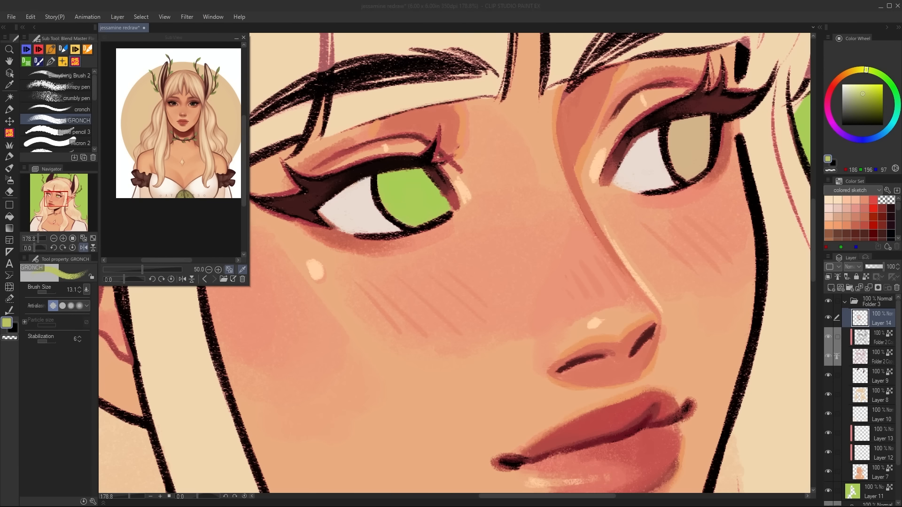
pyautogui.moveTo(414, 183); pyautogui.dragTo(416, 206)
# Shade the far and near irises with tones sampled from each eye
pyautogui.click(869, 102)
pyautogui.scroll(-3, 367, 188)
pyautogui.keyDown('alt'); pyautogui.click(588, 160); pyautogui.keyUp('alt')
pyautogui.moveTo(587, 147); pyautogui.dragTo(588, 167)
pyautogui.keyDown('alt'); pyautogui.click(399, 191); pyautogui.keyUp('alt')
pyautogui.moveTo(392, 180)
pyautogui.mouseDown()
pyautogui.moveTo(389, 189)
pyautogui.moveTo(399, 179)
pyautogui.moveTo(414, 190)
pyautogui.mouseUp()
pyautogui.keyDown('alt'); pyautogui.click(588, 155); pyautogui.keyUp('alt')
# Flip the canvas view horizontally and refine both irises with sampled tones, finishing the far one with Everything Brush 2
pyautogui.press('h')
pyautogui.moveTo(312, 146)
pyautogui.mouseDown()
pyautogui.moveTo(314, 165)
pyautogui.moveTo(334, 164)
pyautogui.mouseUp()
pyautogui.keyDown('alt'); pyautogui.click(324, 139); pyautogui.keyUp('alt')
pyautogui.keyDown('alt'); pyautogui.click(508, 173); pyautogui.keyUp('alt')
pyautogui.keyDown('alt'); pyautogui.click(538, 178); pyautogui.keyUp('alt')
pyautogui.moveTo(506, 185)
pyautogui.mouseDown()
pyautogui.moveTo(531, 182)
pyautogui.moveTo(516, 184)
pyautogui.mouseUp()
pyautogui.keyDown('alt'); pyautogui.click(522, 170); pyautogui.keyUp('alt')
pyautogui.click(56, 75)
pyautogui.keyDown('alt'); pyautogui.click(320, 139); pyautogui.keyUp('alt')
pyautogui.moveTo(321, 143)
pyautogui.mouseDown()
pyautogui.moveTo(321, 163)
pyautogui.moveTo(331, 151)
pyautogui.mouseUp()
pyautogui.keyDown('alt'); pyautogui.click(341, 155); pyautogui.keyUp('alt')
pyautogui.moveTo(321, 165); pyautogui.dragTo(323, 153)
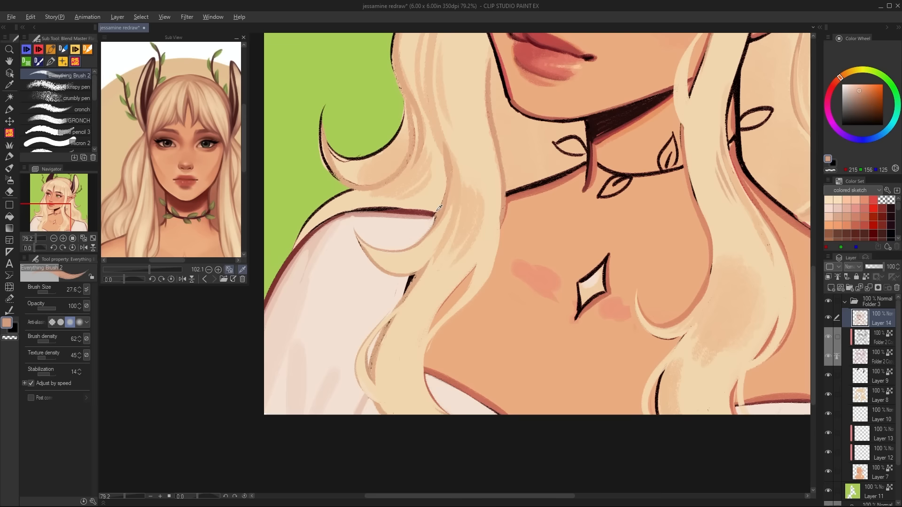
# Paint over the remaining line work around the neck and hair strands with a sampled tone
pyautogui.keyDown('alt'); pyautogui.click(735, 121); pyautogui.keyUp('alt')
pyautogui.scroll(-5, 453, 421)
pyautogui.scroll(6, 375, 252)
pyautogui.moveTo(387, 250)
pyautogui.mouseDown()
pyautogui.moveTo(390, 275)
pyautogui.moveTo(543, 288)
pyautogui.mouseUp()
pyautogui.moveTo(632, 235); pyautogui.dragTo(621, 246)
pyautogui.moveTo(542, 219); pyautogui.dragTo(567, 348)
pyautogui.moveTo(529, 162); pyautogui.dragTo(542, 217)
# Fill the four leaves on the choker with a sampled base color
pyautogui.scroll(-5, 559, 442)
pyautogui.keyDown('alt'); pyautogui.click(757, 64); pyautogui.keyUp('alt')
pyautogui.scroll(5, 455, 359)
pyautogui.moveTo(416, 320)
pyautogui.mouseDown()
pyautogui.moveTo(451, 318)
pyautogui.moveTo(462, 335)
pyautogui.mouseUp()
pyautogui.moveTo(534, 376)
pyautogui.mouseDown()
pyautogui.moveTo(487, 407)
pyautogui.moveTo(498, 393)
pyautogui.mouseUp()
pyautogui.moveTo(609, 302)
pyautogui.mouseDown()
pyautogui.moveTo(589, 353)
pyautogui.moveTo(598, 359)
pyautogui.mouseUp()
pyautogui.moveTo(725, 291); pyautogui.dragTo(784, 255)
pyautogui.moveTo(733, 285); pyautogui.dragTo(779, 256)
# Add a second sampled tone to each of the four choker leaves
pyautogui.keyDown('alt'); pyautogui.click(712, 310); pyautogui.keyUp('alt')
pyautogui.keyDown('alt'); pyautogui.click(706, 321); pyautogui.keyUp('alt')
pyautogui.moveTo(725, 274); pyautogui.dragTo(789, 253)
pyautogui.moveTo(788, 257); pyautogui.dragTo(734, 296)
pyautogui.moveTo(610, 293); pyautogui.dragTo(585, 353)
pyautogui.moveTo(612, 310); pyautogui.dragTo(617, 353)
pyautogui.moveTo(514, 374)
pyautogui.mouseDown()
pyautogui.moveTo(494, 408)
pyautogui.moveTo(542, 376)
pyautogui.mouseUp()
# Refine the shading on the choker leaves with sampled colors and an adjusted tone from the color wheel
pyautogui.keyDown('alt'); pyautogui.click(423, 295); pyautogui.keyUp('alt')
pyautogui.moveTo(409, 316)
pyautogui.mouseDown()
pyautogui.moveTo(447, 306)
pyautogui.moveTo(464, 327)
pyautogui.moveTo(404, 316)
pyautogui.moveTo(464, 335)
pyautogui.mouseUp()
pyautogui.keyDown('alt'); pyautogui.click(471, 329); pyautogui.keyUp('alt')
pyautogui.keyDown('alt'); pyautogui.click(473, 333); pyautogui.keyUp('alt')
pyautogui.keyDown('alt'); pyautogui.click(747, 277); pyautogui.keyUp('alt')
pyautogui.click(868, 109)
pyautogui.moveTo(530, 375); pyautogui.dragTo(504, 391)
pyautogui.moveTo(463, 332); pyautogui.dragTo(437, 324)
pyautogui.moveTo(598, 361); pyautogui.dragTo(605, 315)
# Add bright green (167, 220, 53) highlights to the choker leaves
pyautogui.scroll(-5, 573, 317)
pyautogui.keyDown('alt'); pyautogui.click(557, 176); pyautogui.keyUp('alt')
pyautogui.scroll(4, 530, 340)
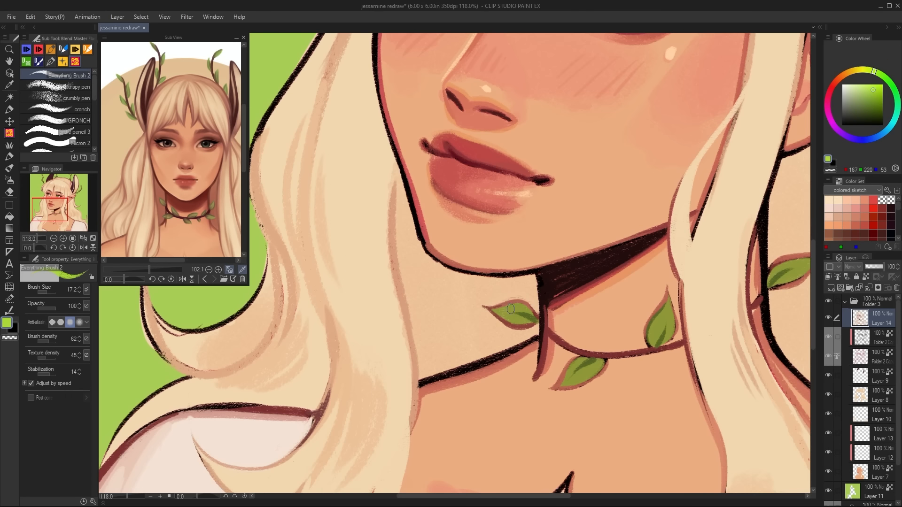
pyautogui.moveTo(506, 305); pyautogui.dragTo(524, 309)
pyautogui.moveTo(572, 380); pyautogui.dragTo(589, 371)
pyautogui.moveTo(661, 310); pyautogui.dragTo(665, 331)
# Repaint the outline of the far cheek and chin with sampled tones
pyautogui.scroll(-5, 446, 390)
pyautogui.scroll(4, 444, 371)
pyautogui.keyDown('alt'); pyautogui.click(407, 221); pyautogui.keyUp('alt')
pyautogui.moveTo(404, 205); pyautogui.dragTo(423, 284)
pyautogui.moveTo(423, 284); pyautogui.dragTo(461, 305)
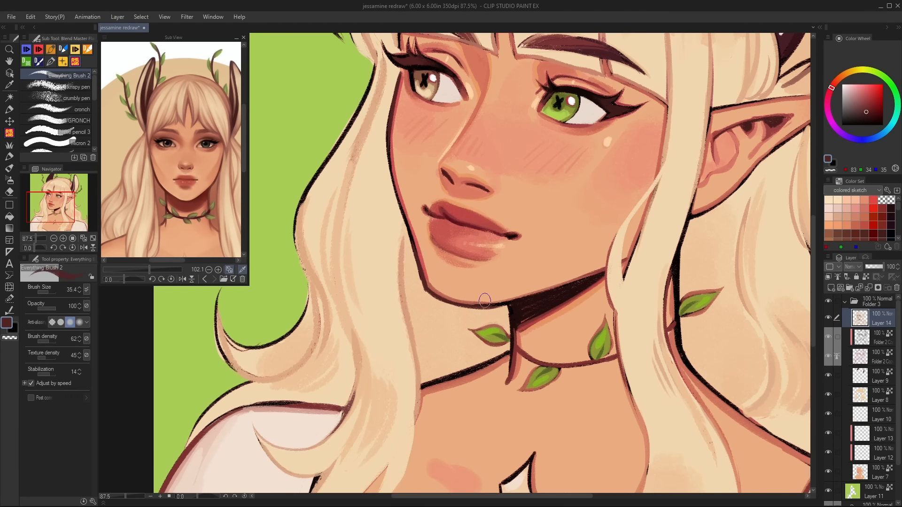
pyautogui.keyDown('alt'); pyautogui.click(408, 238); pyautogui.keyUp('alt')
pyautogui.moveTo(408, 230); pyautogui.dragTo(427, 293)
pyautogui.keyDown('alt'); pyautogui.click(448, 307); pyautogui.keyUp('alt')
pyautogui.scroll(-3, 469, 282)
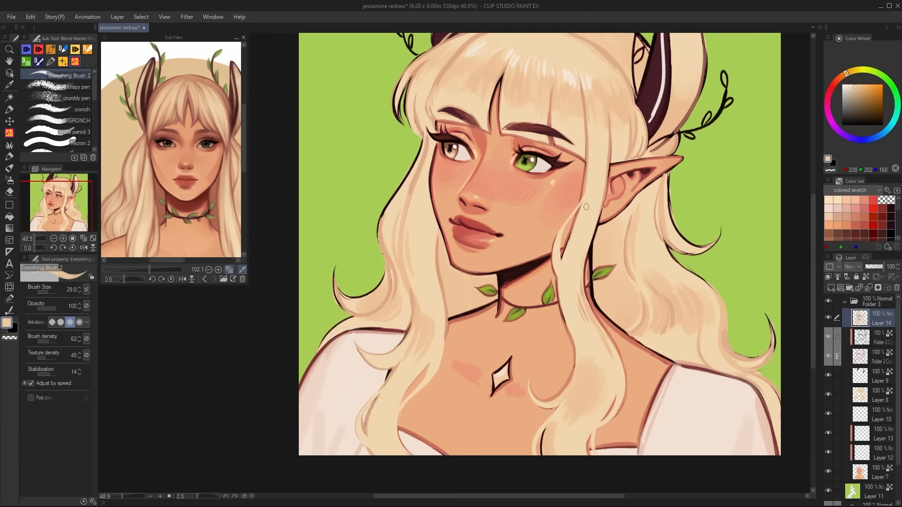
# Touch up the edges around the face and hair strands with sampled tones, checking the drawing in mirrored view
pyautogui.scroll(5, 523, 185)
pyautogui.keyDown('alt'); pyautogui.click(527, 202); pyautogui.keyUp('alt')
pyautogui.moveTo(524, 188); pyautogui.dragTo(500, 219)
pyautogui.scroll(-6, 527, 202)
pyautogui.scroll(7, 441, 176)
pyautogui.moveTo(404, 184); pyautogui.dragTo(438, 199)
pyautogui.scroll(-4, 442, 212)
pyautogui.press('h')
pyautogui.moveTo(398, 251)
pyautogui.mouseDown()
pyautogui.moveTo(396, 267)
pyautogui.moveTo(375, 255)
pyautogui.mouseUp()
pyautogui.keyDown('alt'); pyautogui.click(376, 241); pyautogui.keyUp('alt')
pyautogui.scroll(-6, 443, 258)
pyautogui.press('h')
pyautogui.press('h')
pyautogui.scroll(6, 532, 221)
pyautogui.moveTo(530, 208)
pyautogui.mouseDown()
pyautogui.moveTo(531, 237)
pyautogui.moveTo(538, 194)
pyautogui.mouseUp()
pyautogui.keyDown('alt'); pyautogui.click(545, 200); pyautogui.keyUp('alt')
pyautogui.scroll(-6, 571, 273)
# Paint the branches growing around the horns with a sampled dark red-brown
pyautogui.keyDown('alt'); pyautogui.click(483, 450); pyautogui.keyUp('alt')
pyautogui.moveTo(470, 376); pyautogui.dragTo(529, 388)
pyautogui.moveTo(299, 229); pyautogui.dragTo(383, 296)
pyautogui.moveTo(397, 241); pyautogui.dragTo(406, 106)
pyautogui.moveTo(650, 113); pyautogui.dragTo(631, 193)
pyautogui.moveTo(521, 106); pyautogui.dragTo(540, 143)
# Paint the leaves on the horn branches with green sampled from the reference image, and hide the green background Layer 11
pyautogui.scroll(5, 297, 222)
pyautogui.click(125, 101)
pyautogui.moveTo(306, 193); pyautogui.dragTo(301, 294)
pyautogui.click(829, 491)
pyautogui.moveTo(340, 296); pyautogui.dragTo(355, 332)
pyautogui.scroll(-4, 320, 311)
pyautogui.moveTo(397, 183); pyautogui.dragTo(386, 204)
pyautogui.moveTo(400, 145); pyautogui.dragTo(411, 144)
pyautogui.moveTo(543, 181); pyautogui.dragTo(543, 167)
pyautogui.moveTo(527, 174); pyautogui.dragTo(513, 168)
pyautogui.moveTo(665, 188); pyautogui.dragTo(659, 176)
pyautogui.moveTo(667, 163); pyautogui.dragTo(676, 151)
pyautogui.moveTo(673, 217); pyautogui.dragTo(680, 203)
pyautogui.moveTo(501, 446); pyautogui.dragTo(508, 341)
# Add dark red (128, 48, 50) line work to the leaves on the branch beside the pointed ear
pyautogui.keyDown('alt'); pyautogui.click(283, 179); pyautogui.keyUp('alt')
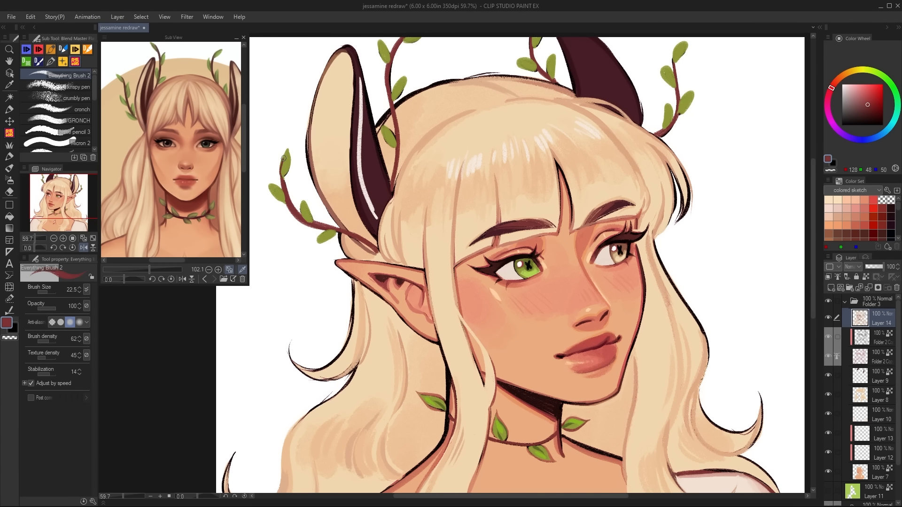
pyautogui.scroll(4, 281, 183)
pyautogui.moveTo(285, 180); pyautogui.dragTo(292, 123)
pyautogui.moveTo(289, 221); pyautogui.dragTo(257, 184)
pyautogui.moveTo(323, 248); pyautogui.dragTo(316, 214)
pyautogui.moveTo(386, 279); pyautogui.dragTo(379, 268)
pyautogui.scroll(-5, 342, 241)
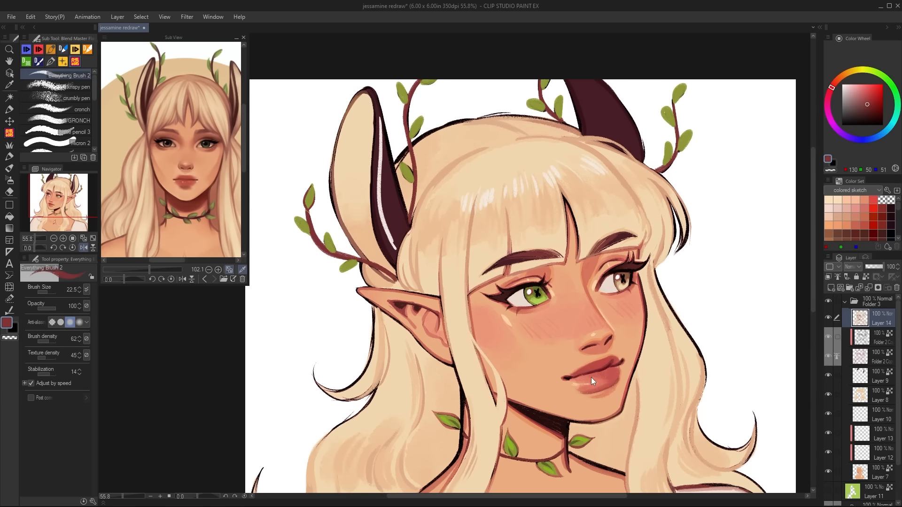
# Paint over the outlines of the hair behind the pointed ear with sampled skin and hair tones
pyautogui.scroll(-2, 320, 205)
pyautogui.moveTo(598, 331); pyautogui.dragTo(539, 277)
pyautogui.scroll(5, 309, 249)
pyautogui.moveTo(294, 166); pyautogui.dragTo(305, 193)
pyautogui.moveTo(290, 200); pyautogui.dragTo(326, 231)
pyautogui.moveTo(300, 256); pyautogui.dragTo(359, 223)
pyautogui.keyDown('alt'); pyautogui.click(372, 221); pyautogui.keyUp('alt')
pyautogui.moveTo(366, 184)
pyautogui.mouseDown()
pyautogui.moveTo(349, 273)
pyautogui.moveTo(292, 258)
pyautogui.moveTo(369, 290)
pyautogui.mouseUp()
pyautogui.keyDown('alt'); pyautogui.click(365, 235); pyautogui.keyUp('alt')
pyautogui.moveTo(247, 450); pyautogui.dragTo(306, 339)
pyautogui.moveTo(271, 297); pyautogui.dragTo(305, 388)
# Mirror the view and soften the hair edges near the shoulder with sampled blonde (241, 214, 175)
pyautogui.scroll(-6, 301, 377)
pyautogui.press('h')
pyautogui.scroll(4, 350, 192)
pyautogui.moveTo(320, 253)
pyautogui.mouseDown()
pyautogui.moveTo(310, 329)
pyautogui.moveTo(353, 297)
pyautogui.mouseUp()
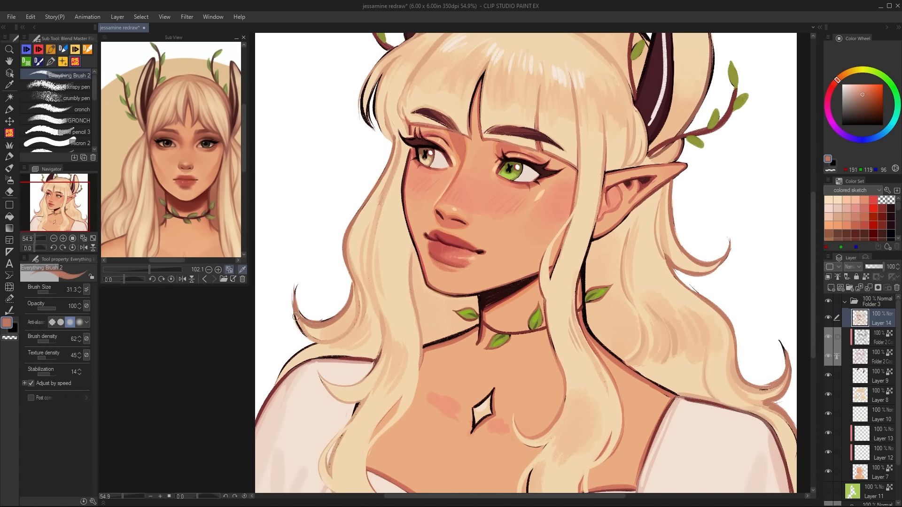
pyautogui.keyDown('alt'); pyautogui.click(303, 348); pyautogui.keyUp('alt')
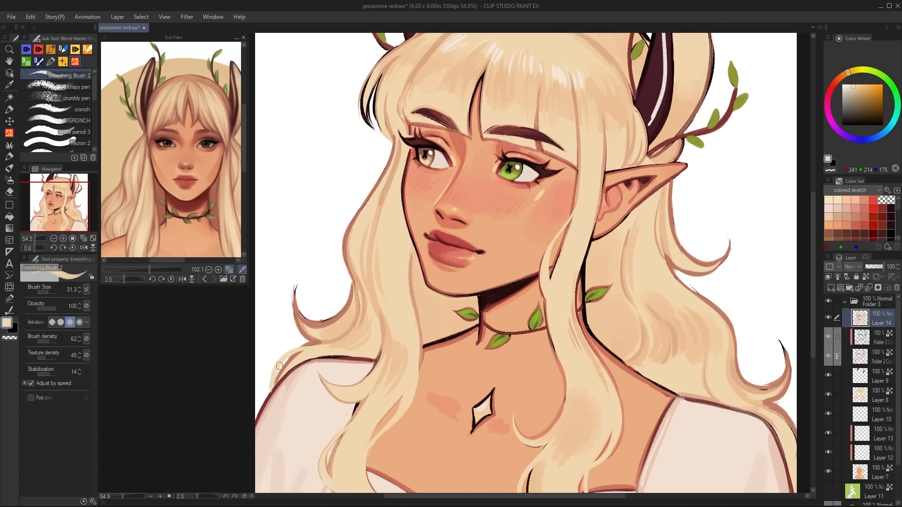
pyautogui.moveTo(548, 331); pyautogui.dragTo(540, 393)
# Recolor the black outlines of the loose strands beside the forehead with sampled reddish-brown and blonde tones
pyautogui.keyDown('alt'); pyautogui.click(364, 159); pyautogui.keyUp('alt')
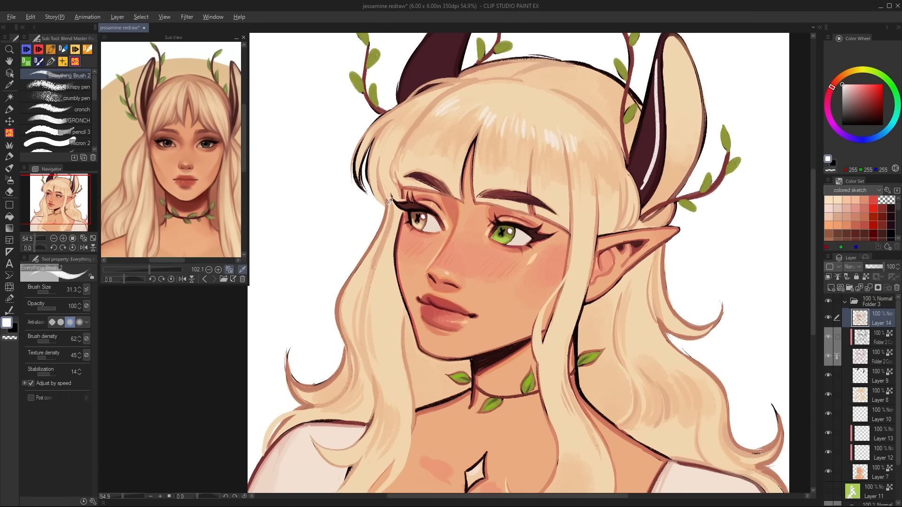
pyautogui.keyDown('alt'); pyautogui.click(374, 137); pyautogui.keyUp('alt')
pyautogui.keyDown('alt'); pyautogui.click(388, 208); pyautogui.keyUp('alt')
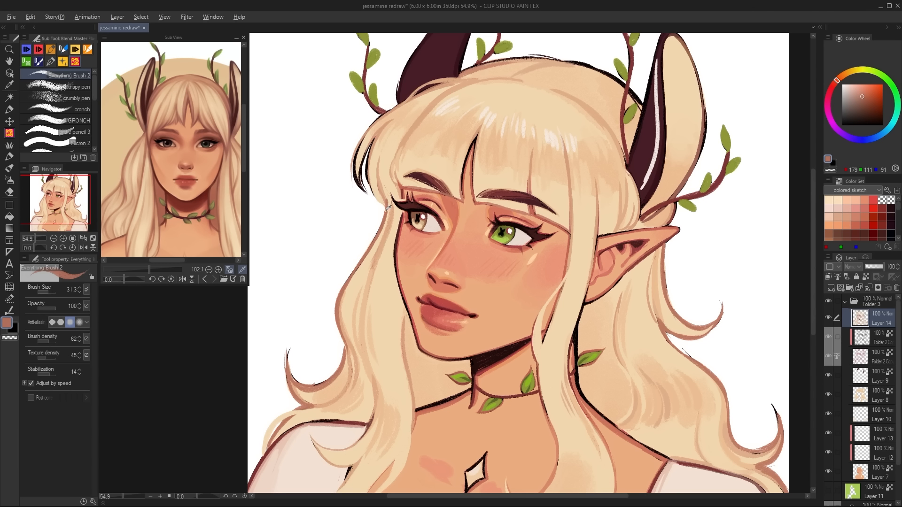
pyautogui.keyDown('alt'); pyautogui.click(369, 134); pyautogui.keyUp('alt')
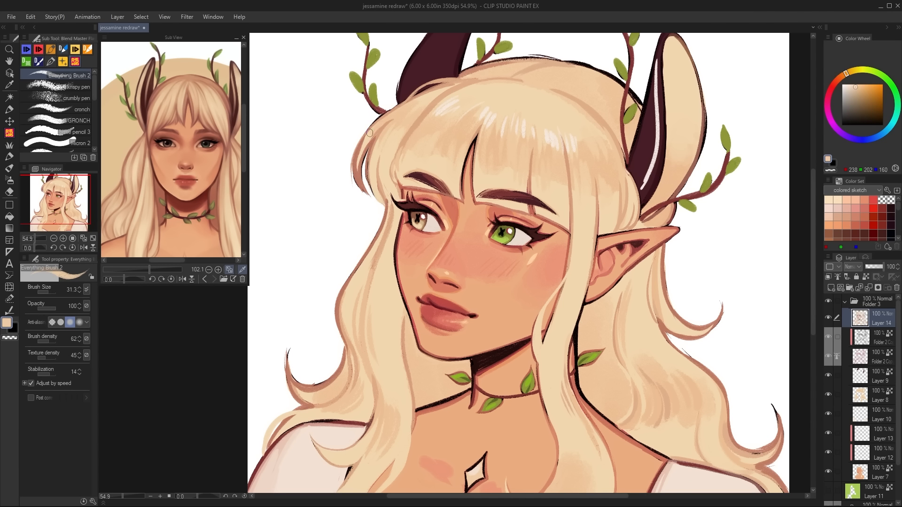
pyautogui.keyDown('alt'); pyautogui.click(381, 129); pyautogui.keyUp('alt')
pyautogui.moveTo(382, 124); pyautogui.dragTo(363, 184)
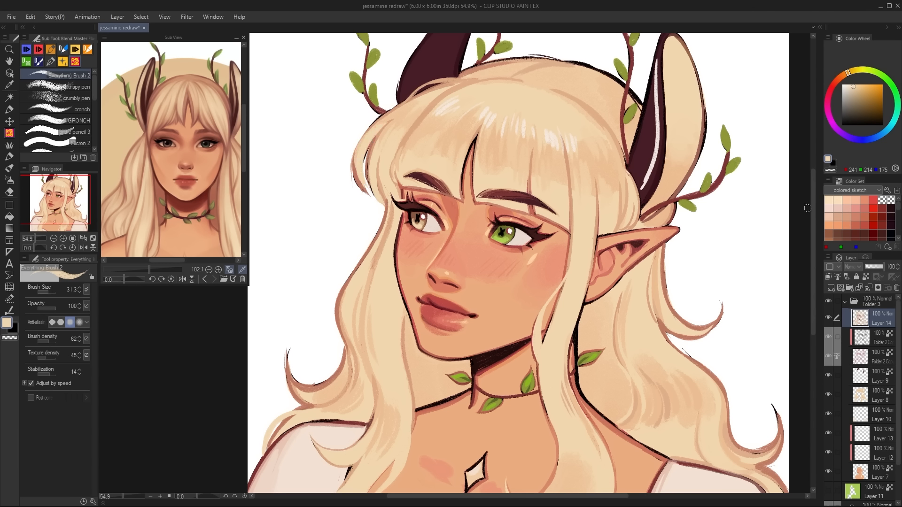
# Add a layer mask to Folder 3, hide Folder 2, and mask out stray edges on the forehead strands
pyautogui.click(845, 302)
pyautogui.click(875, 306)
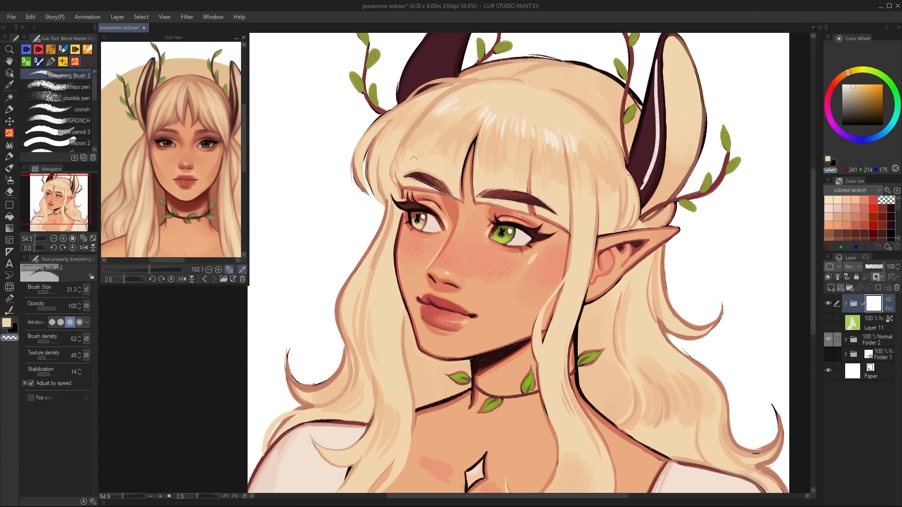
pyautogui.click(830, 170)
pyautogui.moveTo(368, 148); pyautogui.dragTo(365, 159)
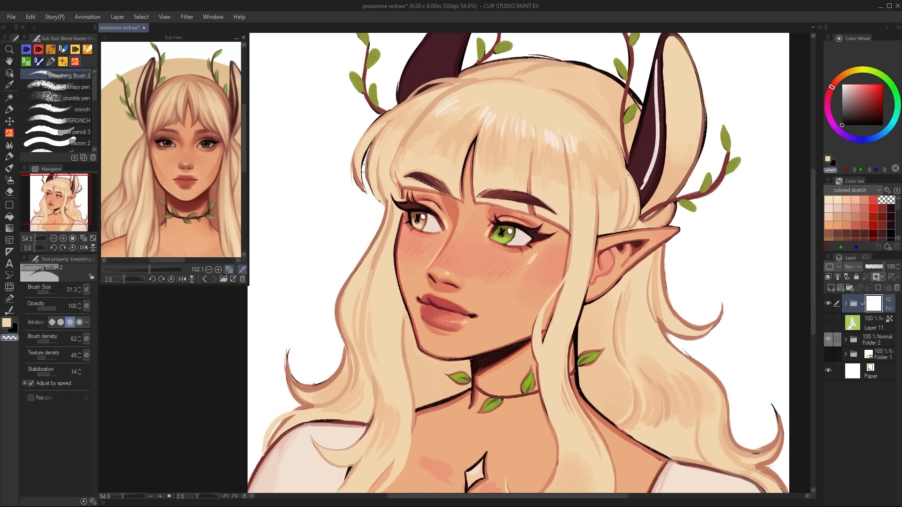
pyautogui.click(829, 340)
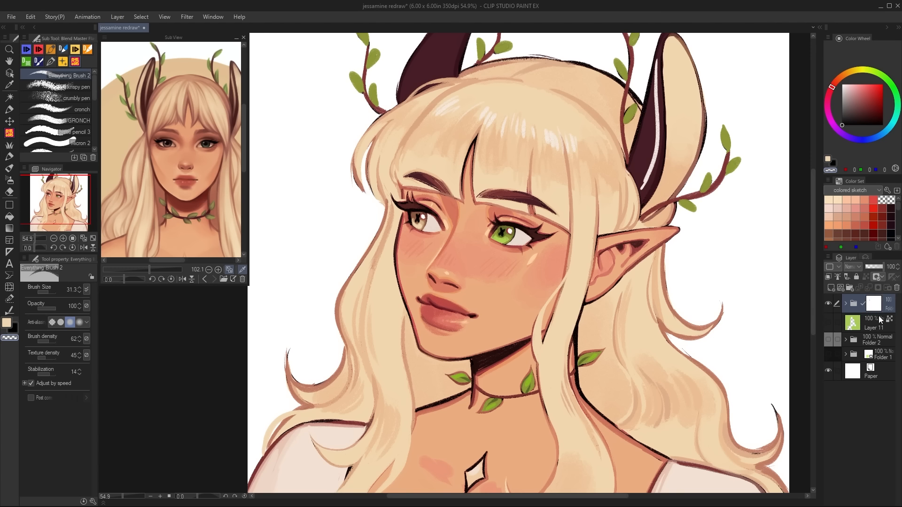
pyautogui.moveTo(362, 140); pyautogui.dragTo(356, 188)
pyautogui.moveTo(721, 384); pyautogui.dragTo(610, 345)
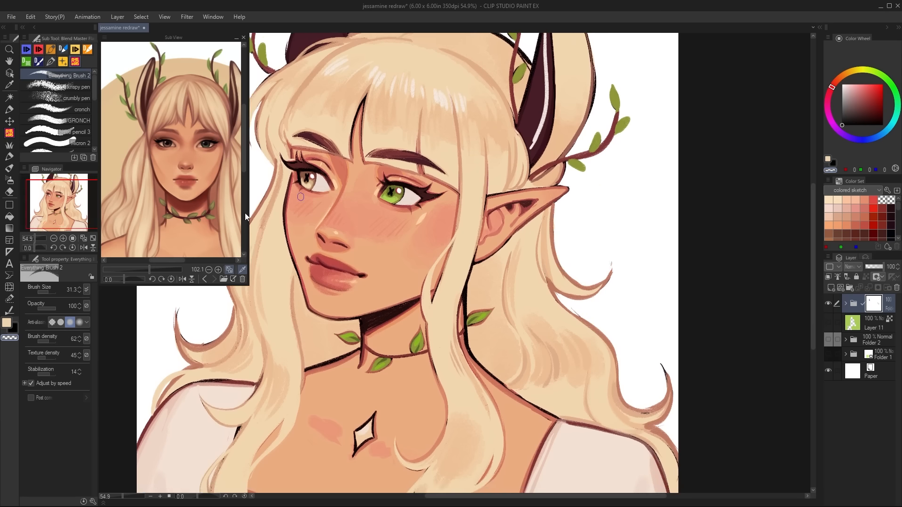
# Mask away the stray outlines around the curled hair tips with the GRONCH brush, undoing unsuccessful strokes
pyautogui.click(56, 120)
pyautogui.moveTo(589, 281); pyautogui.dragTo(608, 276)
pyautogui.moveTo(569, 275)
pyautogui.mouseDown()
pyautogui.moveTo(593, 281)
pyautogui.moveTo(612, 260)
pyautogui.moveTo(611, 275)
pyautogui.mouseUp()
pyautogui.press(']')
pyautogui.moveTo(576, 311)
pyautogui.mouseDown()
pyautogui.moveTo(582, 317)
pyautogui.moveTo(567, 246)
pyautogui.mouseUp()
pyautogui.press(']')
pyautogui.moveTo(615, 280)
pyautogui.mouseDown()
pyautogui.moveTo(618, 306)
pyautogui.moveTo(600, 320)
pyautogui.moveTo(619, 306)
pyautogui.mouseUp()
pyautogui.press('[')
pyautogui.press('[')
pyautogui.moveTo(599, 340); pyautogui.dragTo(640, 387)
pyautogui.hotkey('ctrl', 'z')
pyautogui.hotkey('ctrl', 'z')
pyautogui.moveTo(592, 340); pyautogui.dragTo(635, 370)
# Flip the view and clean up the leftover line work around the hair curl and shoulder on the other side
pyautogui.press('h')
pyautogui.moveTo(330, 398); pyautogui.dragTo(386, 371)
pyautogui.hotkey('ctrl', 'z')
pyautogui.moveTo(429, 273); pyautogui.dragTo(365, 336)
pyautogui.press('c')
pyautogui.press('c')
pyautogui.press('c')
pyautogui.moveTo(389, 269)
pyautogui.mouseDown()
pyautogui.moveTo(403, 254)
pyautogui.moveTo(477, 252)
pyautogui.moveTo(475, 272)
pyautogui.moveTo(362, 342)
pyautogui.mouseUp()
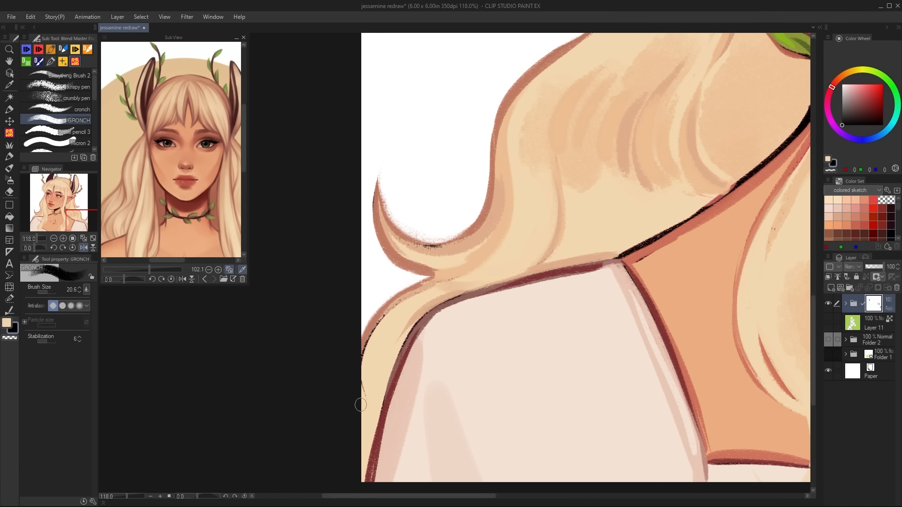
pyautogui.moveTo(435, 312); pyautogui.dragTo(371, 314)
pyautogui.moveTo(657, 373); pyautogui.dragTo(550, 429)
# Clean up the hair outline across the top of the head between the horns
pyautogui.scroll(5, 698, 265)
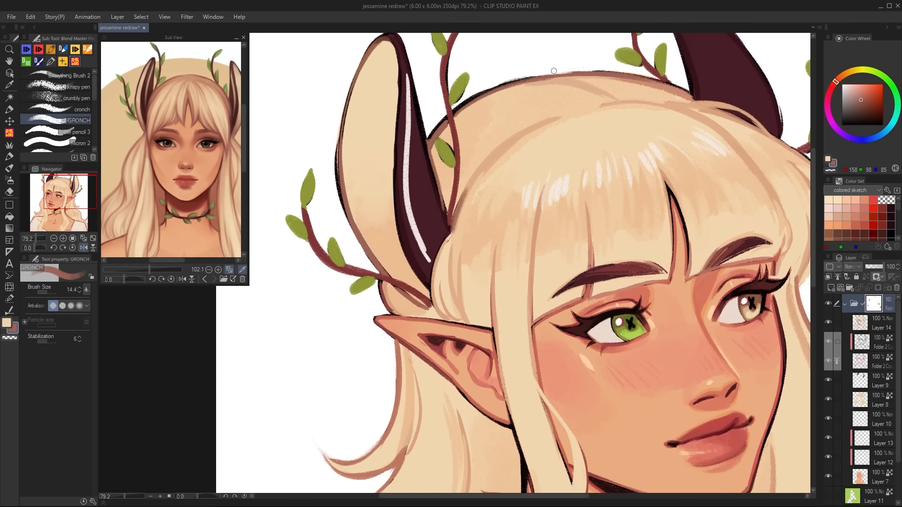
pyautogui.hotkey('ctrl', 'z')
pyautogui.moveTo(596, 70); pyautogui.dragTo(505, 82)
pyautogui.press('c')
pyautogui.moveTo(632, 140); pyautogui.dragTo(670, 405)
pyautogui.moveTo(670, 405); pyautogui.dragTo(613, 396)
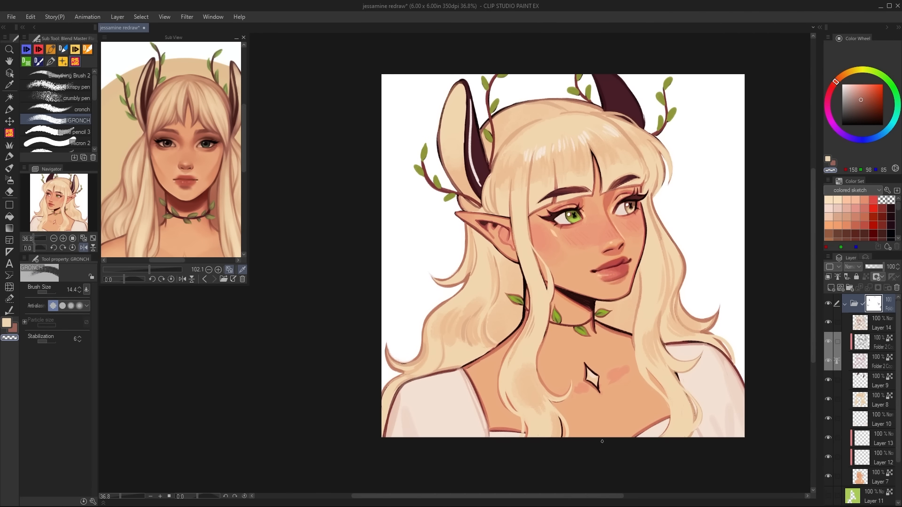
# Show the green Layer 11 and sample a yellow from it using a temporary shift of -22 hue and 19 saturation
pyautogui.click(829, 496)
pyautogui.scroll(-2, 874, 365)
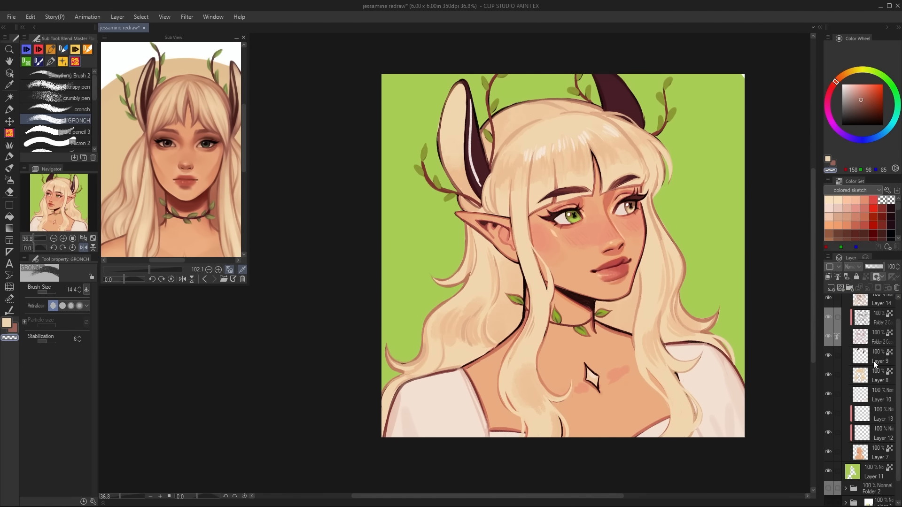
pyautogui.click(873, 449)
pyautogui.click(30, 17)
pyautogui.moveTo(82, 244)
pyautogui.click(202, 254)
pyautogui.moveTo(350, 157); pyautogui.dragTo(339, 131)
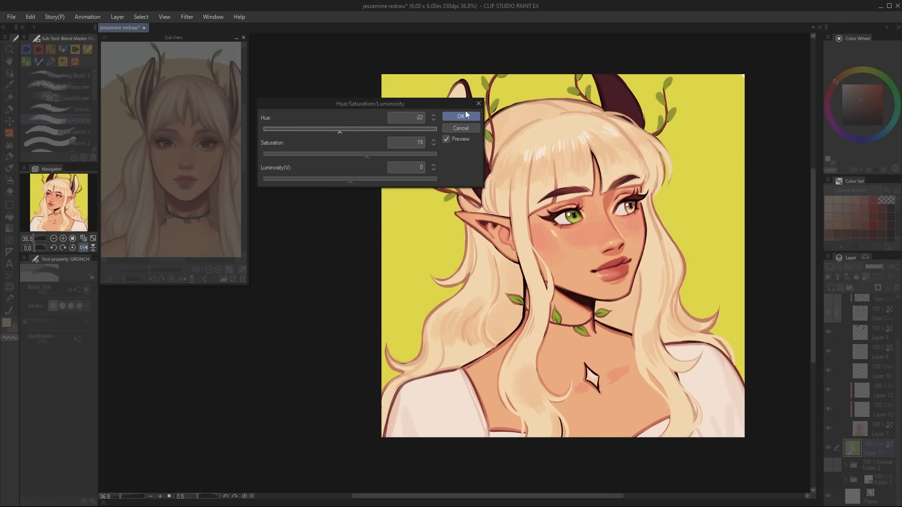
pyautogui.click(465, 115)
pyautogui.keyDown('alt'); pyautogui.click(433, 230); pyautogui.keyUp('alt')
pyautogui.hotkey('ctrl', 'z')
# Paint large yellow (221, 213, 74) rounded shapes behind the character on a new layer with the Micron 2 brush
pyautogui.click(831, 286)
pyautogui.click(42, 143)
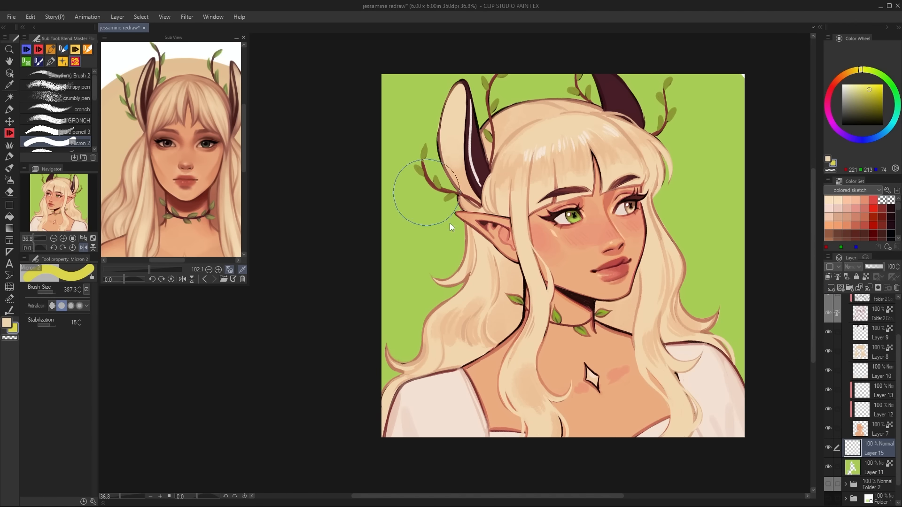
pyautogui.moveTo(441, 205); pyautogui.dragTo(491, 90)
pyautogui.moveTo(751, 282); pyautogui.dragTo(721, 295)
pyautogui.moveTo(700, 216); pyautogui.dragTo(705, 367)
pyautogui.moveTo(493, 89); pyautogui.dragTo(488, 110)
pyautogui.moveTo(344, 238); pyautogui.dragTo(414, 223)
pyautogui.hotkey('ctrl', 'z')
pyautogui.hotkey('ctrl', 'z')
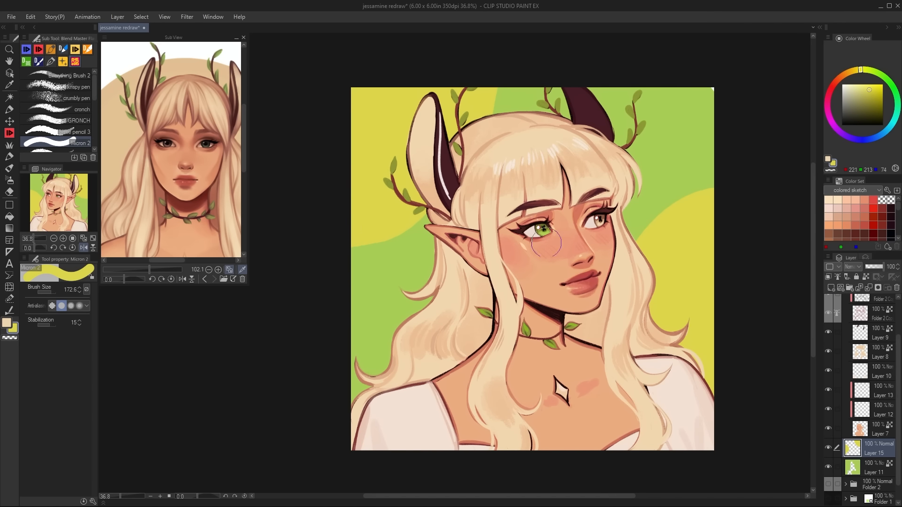
# Raise the saturation and slightly lower the luminosity of the green background Layer 11
pyautogui.click(874, 469)
pyautogui.click(866, 277)
pyautogui.keyDown('alt'); pyautogui.click(681, 141); pyautogui.keyUp('alt')
pyautogui.click(712, 90)
pyautogui.hotkey('ctrl', 'u')
pyautogui.moveTo(350, 156); pyautogui.dragTo(362, 156)
pyautogui.moveTo(350, 181); pyautogui.dragTo(343, 181)
pyautogui.click(457, 115)
# Lock the transparent pixels of Layer 15 and refill its shapes with a stronger yellow (217, 208, 52)
pyautogui.click(877, 451)
pyautogui.click(866, 277)
pyautogui.keyDown('alt'); pyautogui.click(691, 244); pyautogui.keyUp('alt')
pyautogui.click(873, 91)
pyautogui.hotkey('alt', 'Delete')
# Move the flower sketch Layer 3 above Layer 15 and add a new layer above it
pyautogui.scroll(3, 831, 315)
pyautogui.click(846, 303)
pyautogui.click(846, 374)
pyautogui.moveTo(877, 394); pyautogui.dragTo(874, 314)
pyautogui.click(830, 288)
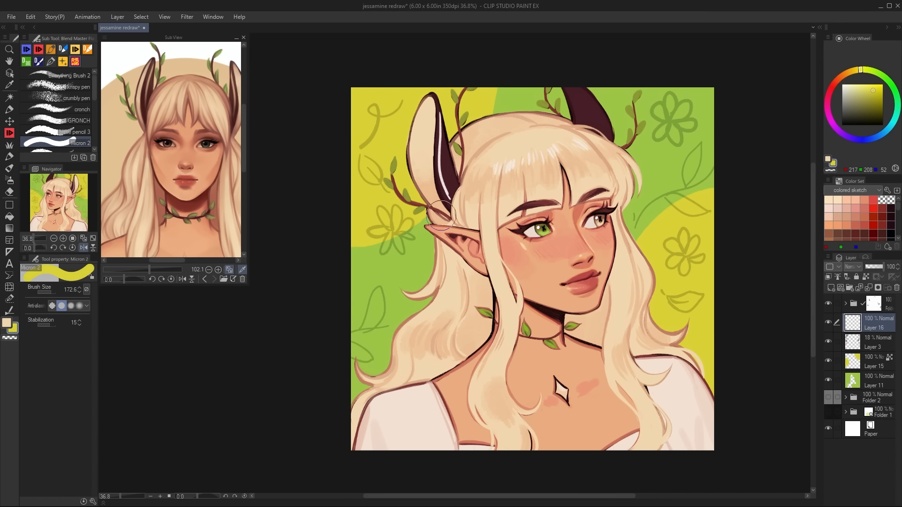
# Paint the sketched background leaves in sampled green with the crunchy pencil, adding a dark red stem beside the horn branch
pyautogui.click(61, 132)
pyautogui.scroll(-2, 80, 97)
pyautogui.click(80, 99)
pyautogui.scroll(3, 386, 137)
pyautogui.moveTo(341, 166); pyautogui.dragTo(391, 236)
pyautogui.keyDown('alt'); pyautogui.click(441, 259); pyautogui.keyUp('alt')
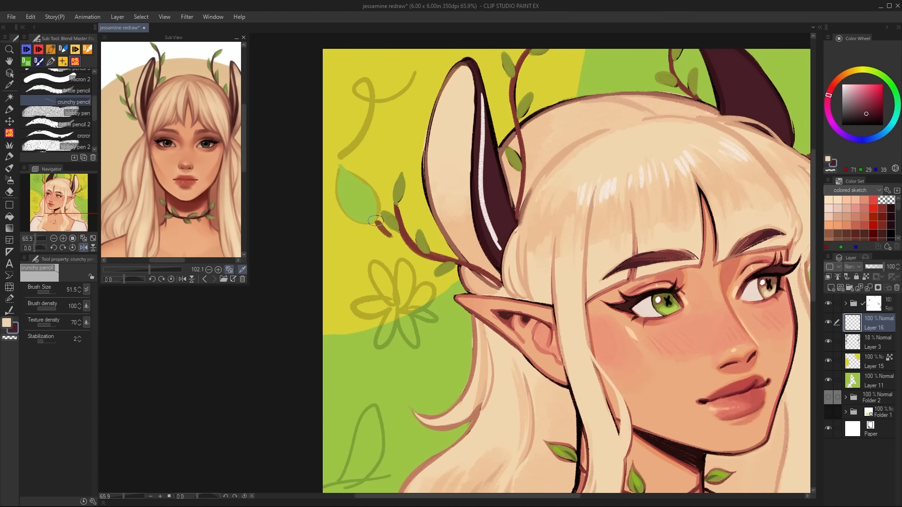
pyautogui.scroll(-2, 437, 135)
pyautogui.moveTo(806, 458)
pyautogui.mouseDown()
pyautogui.moveTo(779, 429)
pyautogui.moveTo(799, 436)
pyautogui.mouseUp()
pyautogui.keyDown('alt'); pyautogui.click(695, 197); pyautogui.keyUp('alt')
pyautogui.moveTo(705, 338)
pyautogui.mouseDown()
pyautogui.moveTo(735, 358)
pyautogui.moveTo(762, 337)
pyautogui.mouseUp()
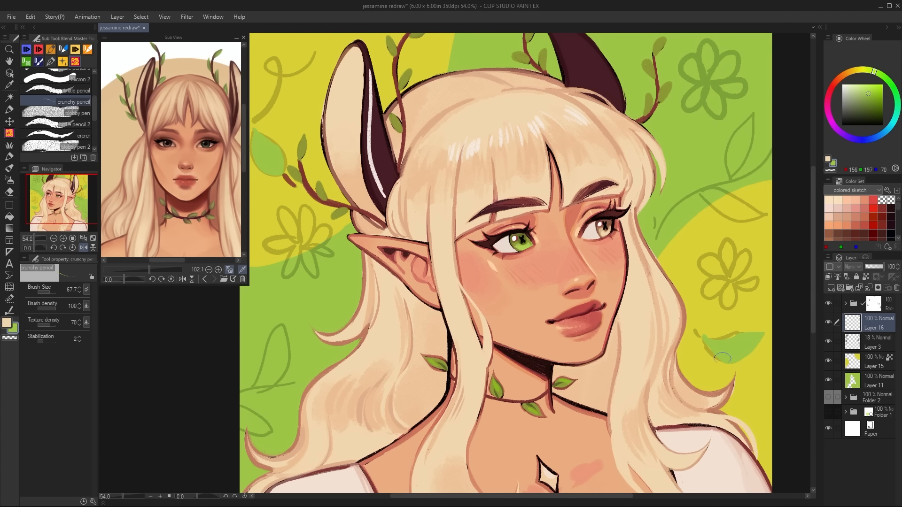
# Paint the three sketched background flowers in sampled cream (241, 214, 175) with a larger brush, and hide sketch Layer 3
pyautogui.keyDown('alt'); pyautogui.click(399, 315); pyautogui.keyUp('alt')
pyautogui.press(']')
pyautogui.press(']')
pyautogui.moveTo(299, 245)
pyautogui.mouseDown()
pyautogui.moveTo(321, 257)
pyautogui.moveTo(324, 235)
pyautogui.mouseUp()
pyautogui.moveTo(759, 324); pyautogui.dragTo(746, 325)
pyautogui.moveTo(695, 261); pyautogui.dragTo(726, 252)
pyautogui.moveTo(726, 251)
pyautogui.mouseDown()
pyautogui.moveTo(712, 272)
pyautogui.moveTo(715, 303)
pyautogui.mouseUp()
pyautogui.moveTo(728, 263); pyautogui.dragTo(716, 306)
pyautogui.moveTo(682, 92); pyautogui.dragTo(669, 150)
pyautogui.moveTo(686, 125); pyautogui.dragTo(748, 127)
pyautogui.click(829, 342)
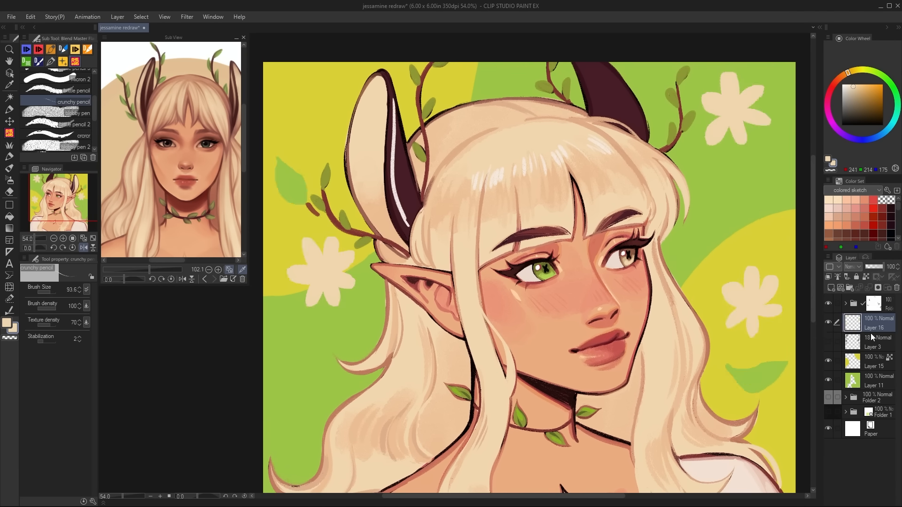
# Hide Layer 16 and start a black outline of the flower beside the ear on a new layer
pyautogui.click(828, 323)
pyautogui.click(831, 288)
pyautogui.scroll(-2, 343, 324)
pyautogui.moveTo(95, 109); pyautogui.dragTo(95, 98)
pyautogui.scroll(4, 394, 240)
pyautogui.click(891, 234)
pyautogui.moveTo(300, 308)
pyautogui.mouseDown()
pyautogui.moveTo(271, 332)
pyautogui.moveTo(301, 310)
pyautogui.moveTo(272, 308)
pyautogui.moveTo(295, 308)
pyautogui.mouseUp()
pyautogui.hotkey('ctrl', 'z')
pyautogui.hotkey('ctrl', 'z')
pyautogui.click(288, 323)
# Draw black outlines for the remaining background flowers, undoing the strokes that miss
pyautogui.scroll(-4, 382, 308)
pyautogui.moveTo(644, 325); pyautogui.dragTo(542, 301)
pyautogui.scroll(4, 542, 301)
pyautogui.moveTo(566, 270); pyautogui.dragTo(583, 270)
pyautogui.hotkey('ctrl', 'z')
pyautogui.moveTo(569, 200); pyautogui.dragTo(583, 202)
pyautogui.moveTo(326, 127); pyautogui.dragTo(298, 206)
pyautogui.scroll(-3, 681, 359)
pyautogui.moveTo(681, 359); pyautogui.dragTo(620, 319)
pyautogui.hotkey('ctrl', 'z')
pyautogui.hotkey('ctrl', 'z')
pyautogui.scroll(4, 328, 331)
# Add a layer above Folder 3 and touch up the hair edge with sampled tones
pyautogui.click(883, 304)
pyautogui.click(832, 288)
pyautogui.keyDown('alt'); pyautogui.click(362, 310); pyautogui.keyUp('alt')
pyautogui.moveTo(242, 361); pyautogui.dragTo(231, 392)
pyautogui.keyDown('alt'); pyautogui.click(240, 371); pyautogui.keyUp('alt')
pyautogui.scroll(-3, 610, 409)
pyautogui.hotkey('ctrl', 'z')
# Duplicate the flower line Layer 17 and add a new layer beneath the line work
pyautogui.rightClick(872, 340)
pyautogui.click(820, 153)
pyautogui.click(878, 363)
pyautogui.click(877, 381)
pyautogui.click(832, 287)
# Fill the outlined flowers with cream (241, 214, 175) on Layer 19 using the GRONCH brush, and lock its transparent pixels
pyautogui.click(79, 113)
pyautogui.click(84, 122)
pyautogui.moveTo(305, 232)
pyautogui.mouseDown()
pyautogui.moveTo(303, 269)
pyautogui.moveTo(331, 228)
pyautogui.mouseUp()
pyautogui.moveTo(719, 207)
pyautogui.mouseDown()
pyautogui.moveTo(721, 229)
pyautogui.moveTo(740, 218)
pyautogui.mouseUp()
pyautogui.moveTo(704, 141); pyautogui.dragTo(694, 185)
pyautogui.moveTo(717, 96); pyautogui.dragTo(688, 112)
pyautogui.scroll(-5, 658, 149)
pyautogui.click(866, 276)
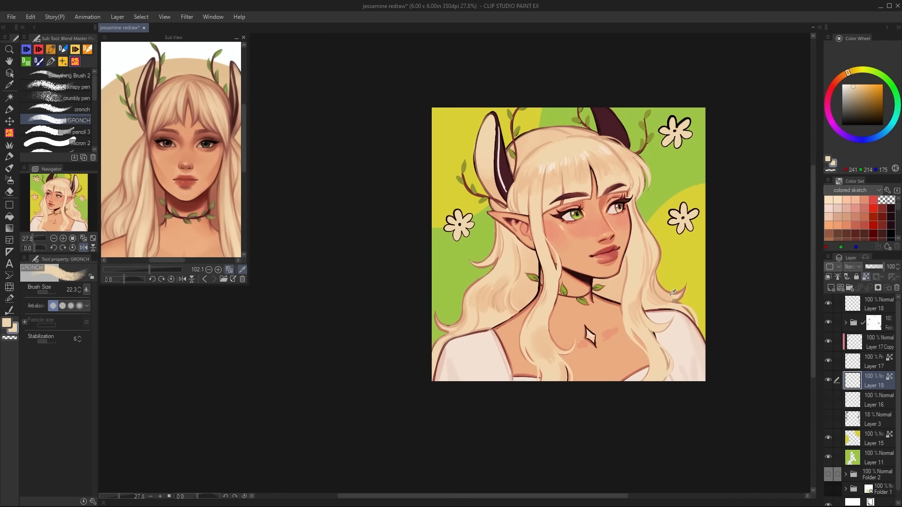
# Recolour the Layer 19 flowers with yellow sampled from the background, and paint the flower over the yellow shape green
pyautogui.keyDown('alt'); pyautogui.click(458, 145); pyautogui.keyUp('alt')
pyautogui.hotkey('alt', 'Delete')
pyautogui.click(874, 439)
pyautogui.keyDown('alt'); pyautogui.click(475, 354); pyautogui.keyUp('alt')
pyautogui.hotkey('alt', 'Delete')
pyautogui.hotkey('ctrl', 'z')
pyautogui.click(878, 381)
pyautogui.moveTo(450, 218); pyautogui.dragTo(463, 231)
pyautogui.scroll(3, 704, 257)
pyautogui.moveTo(664, 193); pyautogui.dragTo(686, 211)
pyautogui.moveTo(368, 204)
pyautogui.mouseDown()
pyautogui.moveTo(388, 226)
pyautogui.moveTo(384, 363)
pyautogui.moveTo(406, 251)
pyautogui.mouseUp()
# Add a layer above the copied flower lines and paint white touches around the flowers with the cronch brush
pyautogui.click(831, 288)
pyautogui.click(81, 109)
pyautogui.scroll(7, 375, 183)
pyautogui.scroll(-7, 418, 324)
pyautogui.scroll(4, 638, 311)
pyautogui.moveTo(652, 293)
pyautogui.mouseDown()
pyautogui.moveTo(669, 284)
pyautogui.moveTo(654, 291)
pyautogui.mouseUp()
pyautogui.moveTo(596, 92)
pyautogui.mouseDown()
pyautogui.moveTo(653, 84)
pyautogui.moveTo(664, 117)
pyautogui.moveTo(615, 157)
pyautogui.moveTo(598, 151)
pyautogui.moveTo(585, 128)
pyautogui.moveTo(582, 103)
pyautogui.moveTo(601, 101)
pyautogui.mouseUp()
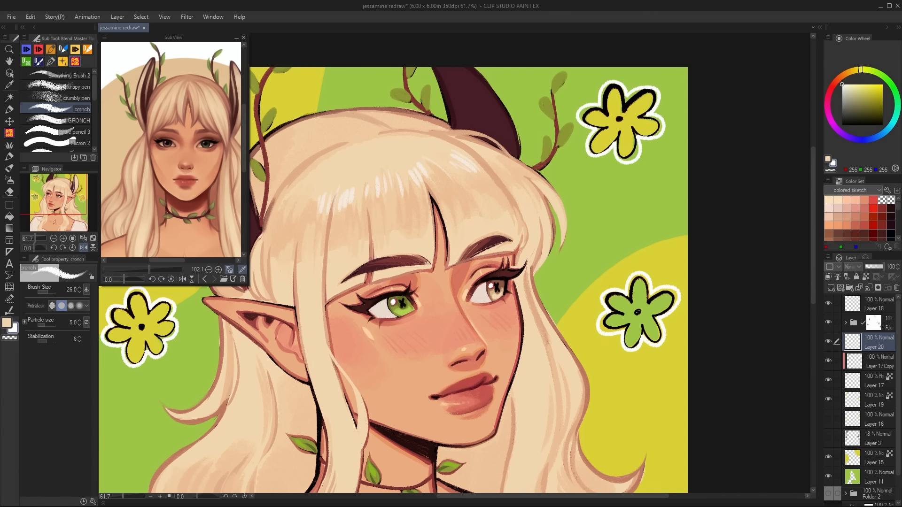
pyautogui.scroll(-6, 670, 388)
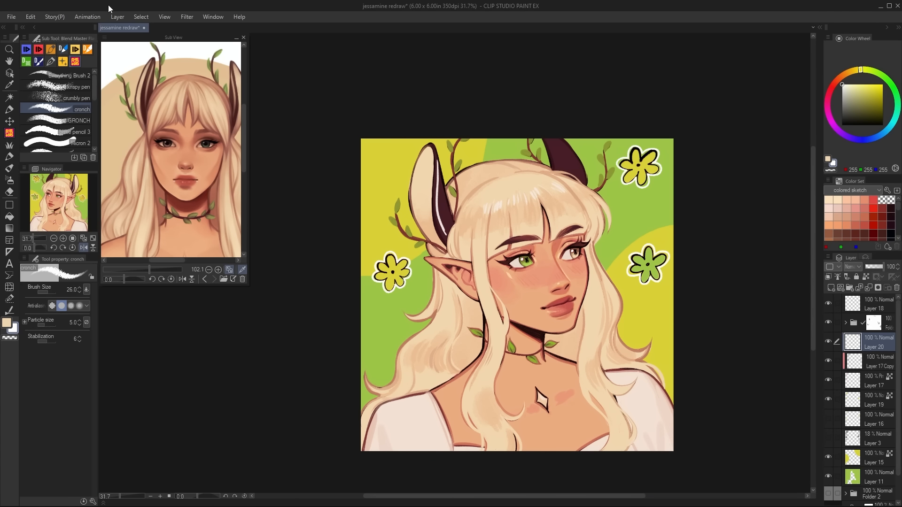
# Show the All materials library and browse to the basic monochromatic patterns
pyautogui.click(214, 17)
pyautogui.moveTo(297, 378)
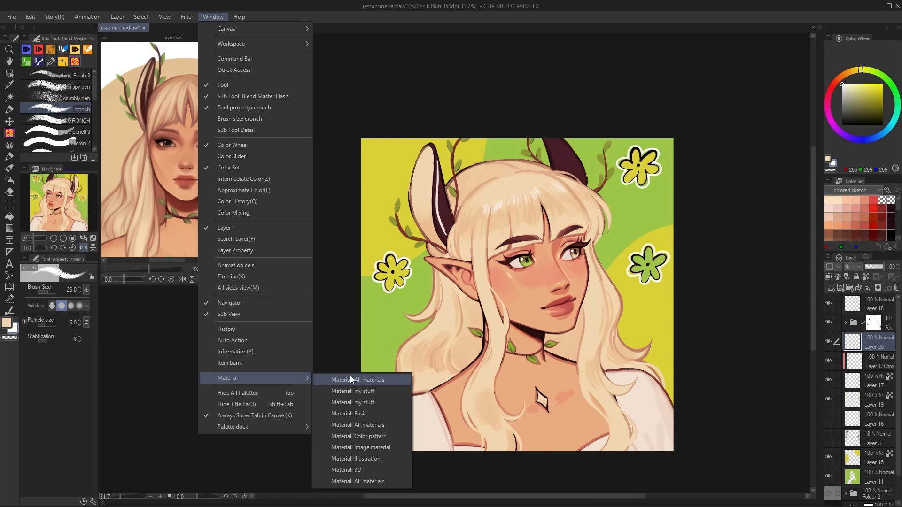
pyautogui.click(352, 380)
pyautogui.click(702, 104)
pyautogui.click(719, 116)
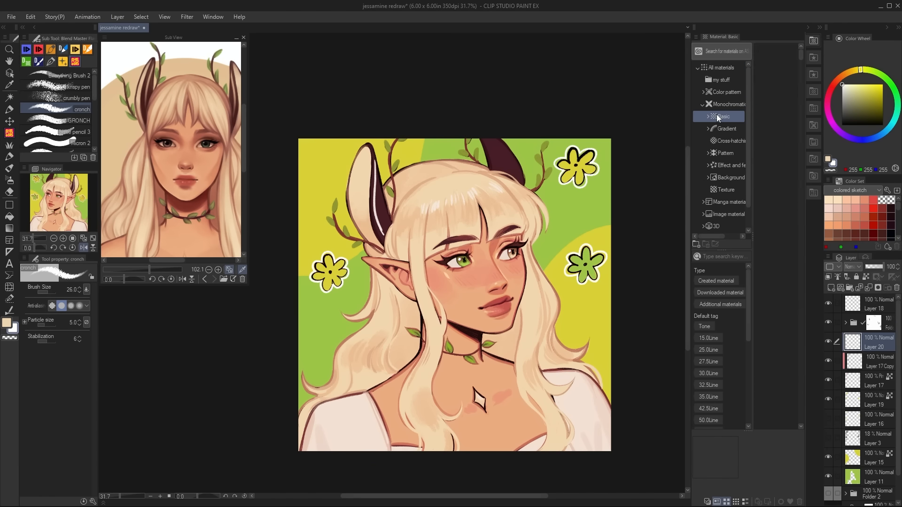
# Try the 55.0 LPI / 50% circle tone and a lighter 30.0 LPI circle tone on the canvas, undoing both
pyautogui.click(776, 362)
pyautogui.moveTo(776, 362); pyautogui.dragTo(515, 275)
pyautogui.scroll(3, 487, 264)
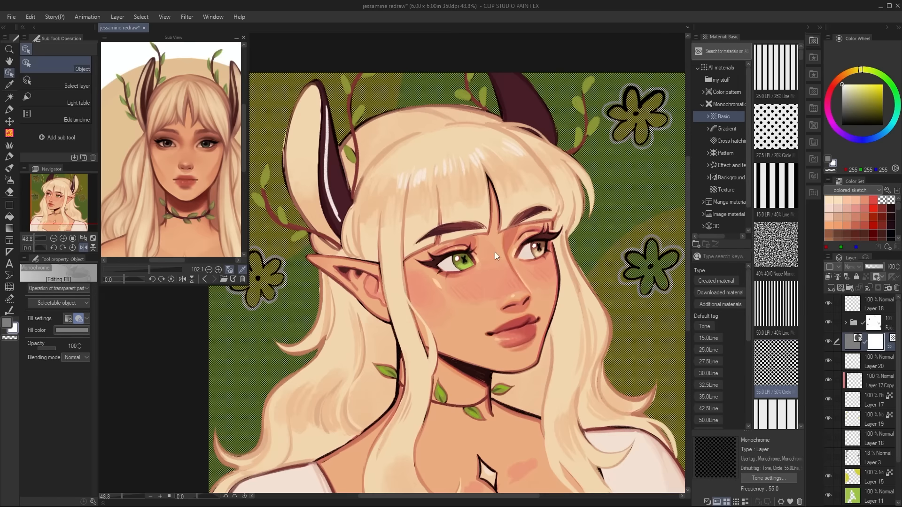
pyautogui.scroll(-1, 581, 252)
pyautogui.scroll(-4, 780, 251)
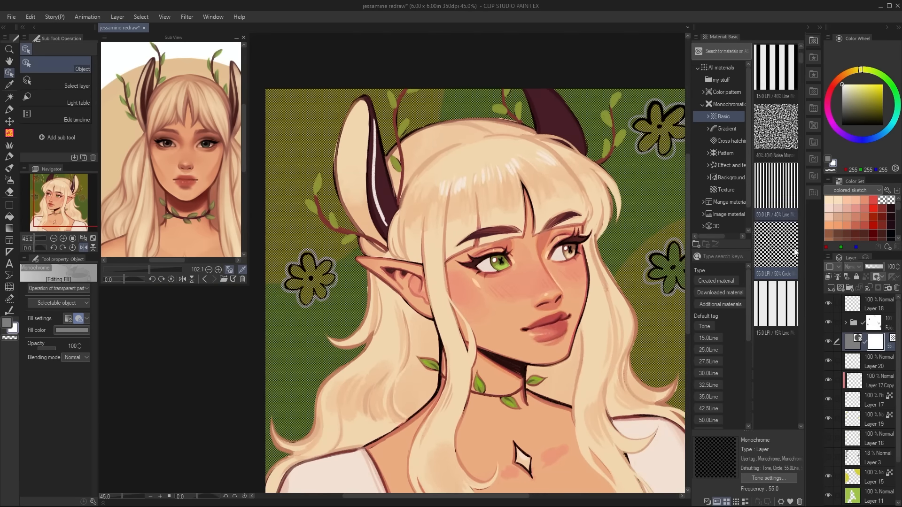
pyautogui.hotkey('ctrl', 'z')
pyautogui.moveTo(777, 249); pyautogui.dragTo(599, 294)
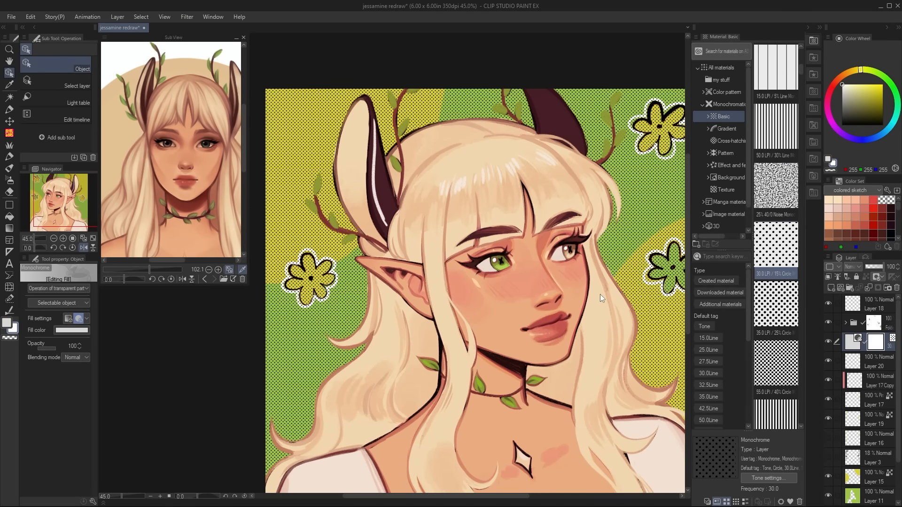
pyautogui.hotkey('ctrl', 'z')
# Place the 30.0 LPI / 30% circle tone over the background
pyautogui.scroll(-3, 760, 331)
pyautogui.scroll(-5, 773, 332)
pyautogui.moveTo(776, 68); pyautogui.dragTo(599, 282)
pyautogui.scroll(-1, 517, 263)
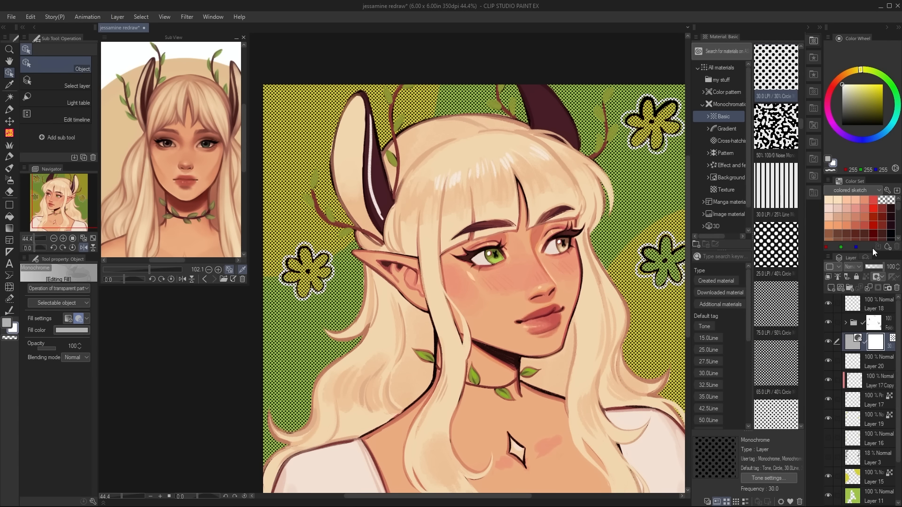
# Set the tone's frequency to 10.0 and density to 20, and clip the tone layer to Layer 15
pyautogui.click(866, 258)
pyautogui.moveTo(845, 299); pyautogui.dragTo(845, 317)
pyautogui.click(883, 300)
pyautogui.click(883, 299)
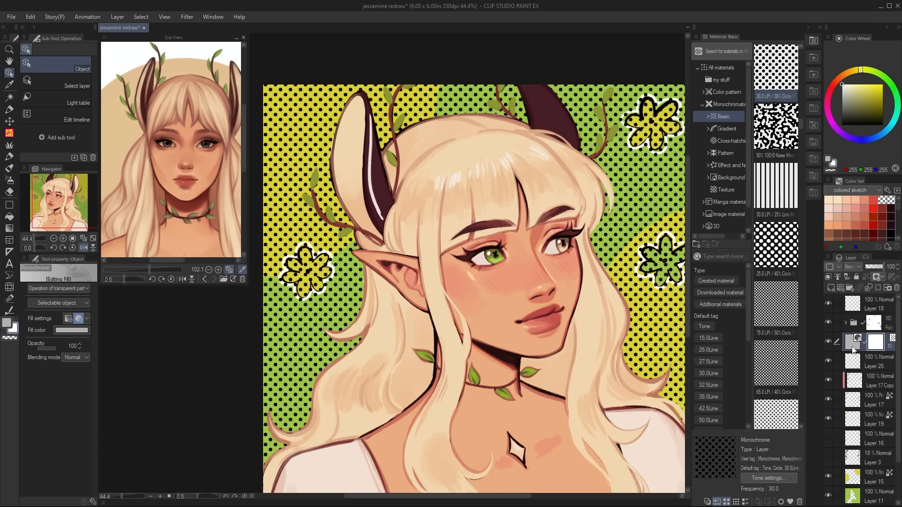
pyautogui.moveTo(854, 346); pyautogui.dragTo(852, 457)
pyautogui.click(831, 276)
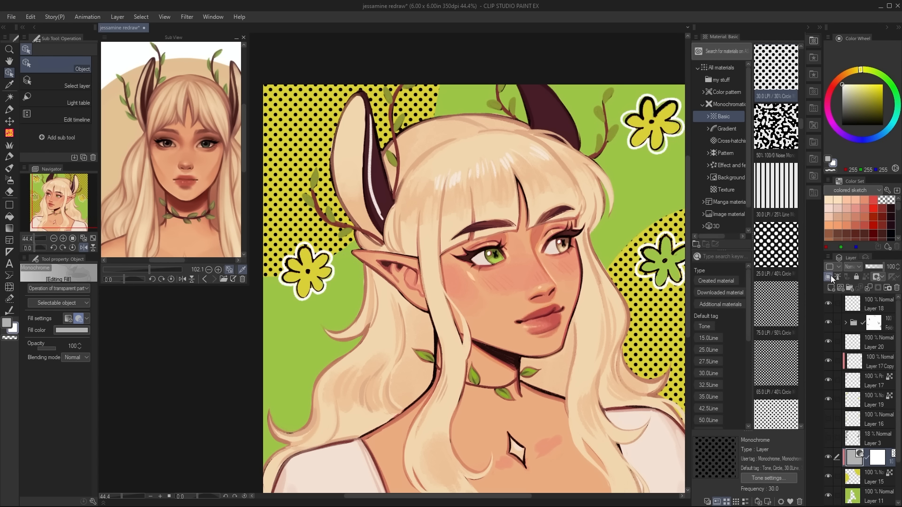
# Apply a layer color to the clipped tone dots and set it to white (FFFFFF)
pyautogui.click(866, 257)
pyautogui.click(882, 275)
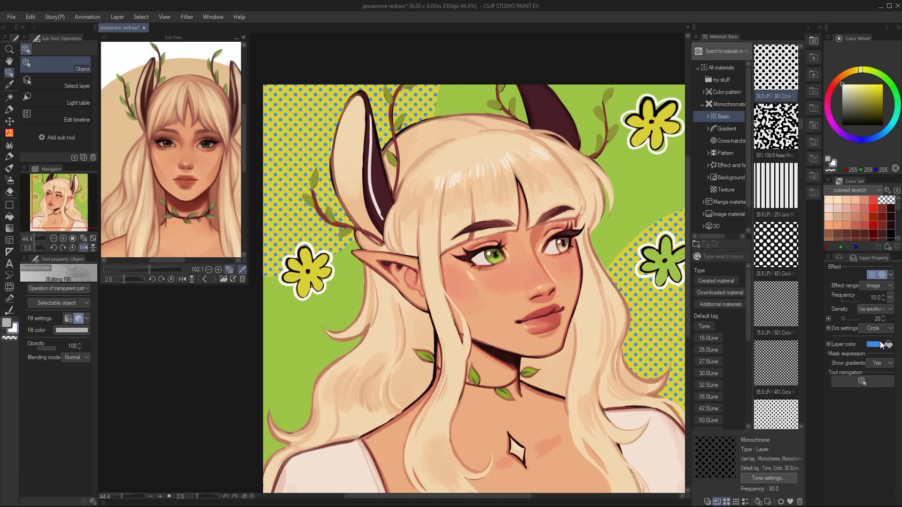
pyautogui.click(874, 345)
pyautogui.moveTo(683, 170); pyautogui.dragTo(634, 131)
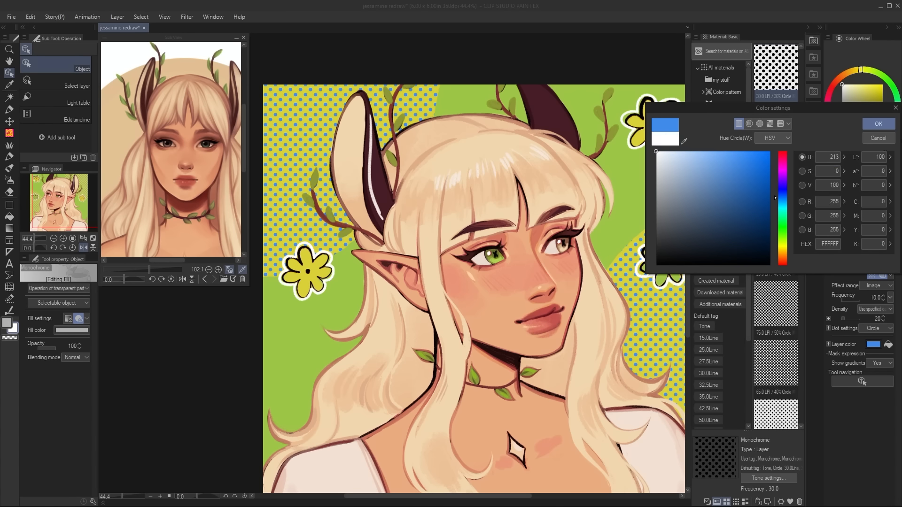
pyautogui.click(877, 124)
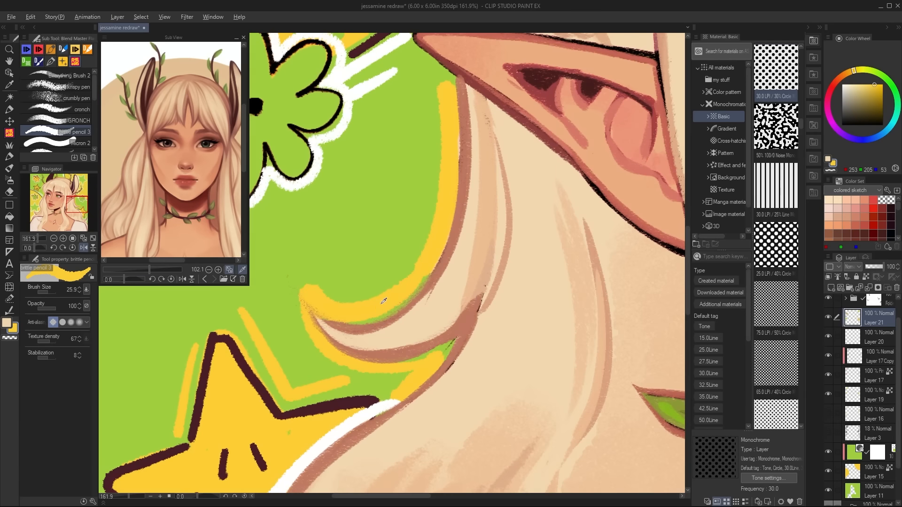
# Reduce the brush size to 9.1 and letter a small yellow signature beside the hair curl on Layer 21
pyautogui.press('[')
pyautogui.press('[')
pyautogui.press('[')
pyautogui.press('[')
pyautogui.moveTo(339, 296)
pyautogui.mouseDown()
pyautogui.moveTo(380, 270)
pyautogui.moveTo(418, 214)
pyautogui.mouseUp()
pyautogui.moveTo(423, 211); pyautogui.dragTo(425, 225)
pyautogui.hotkey('ctrl', '0')
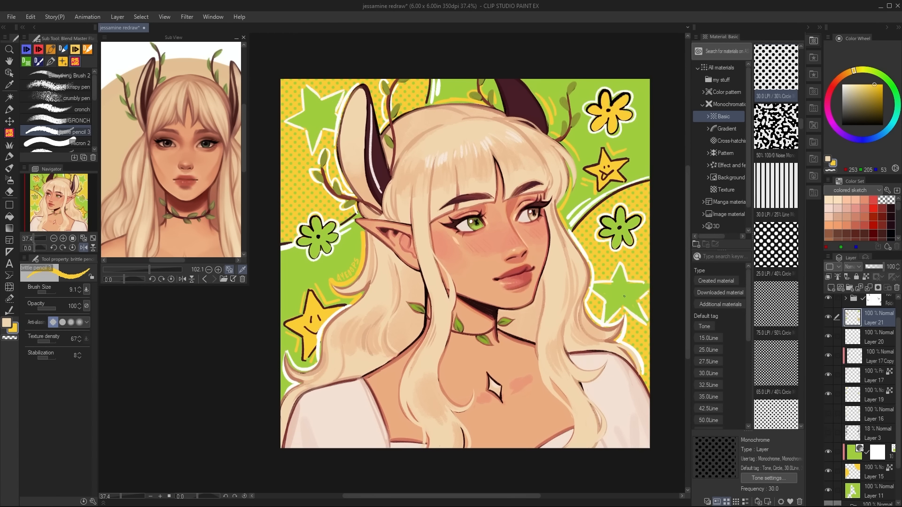
# Collapse the material library, and group Layer 11 through Layer 21 into a new closed folder
pyautogui.click(820, 28)
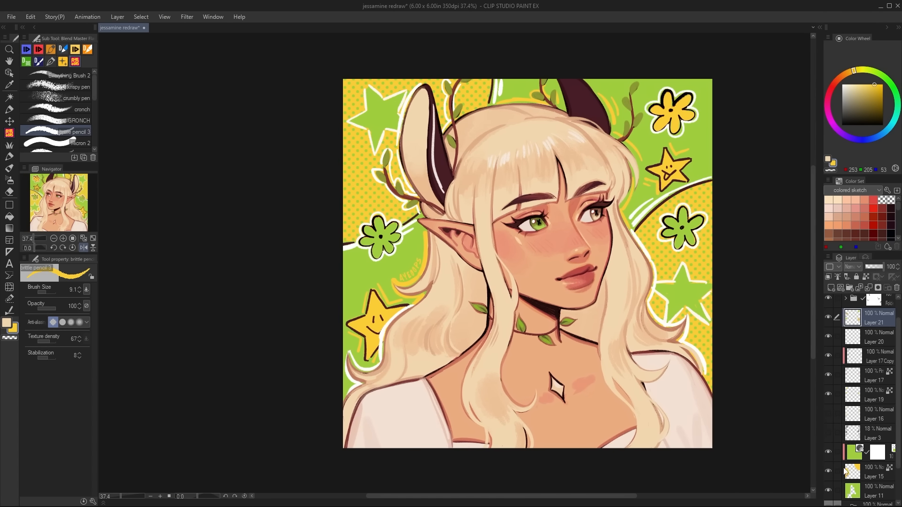
pyautogui.click(829, 469)
pyautogui.click(830, 470)
pyautogui.click(875, 492)
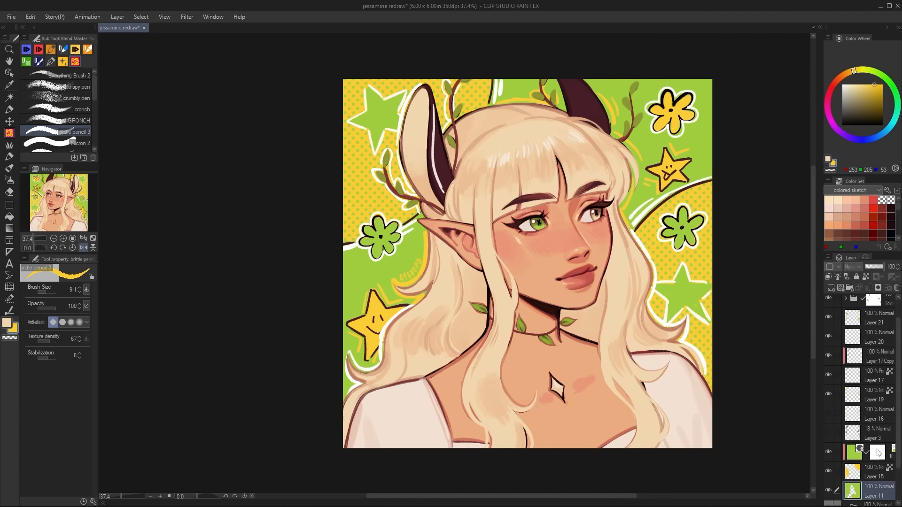
pyautogui.keyDown('shift'); pyautogui.click(879, 317); pyautogui.keyUp('shift')
pyautogui.rightClick(879, 317)
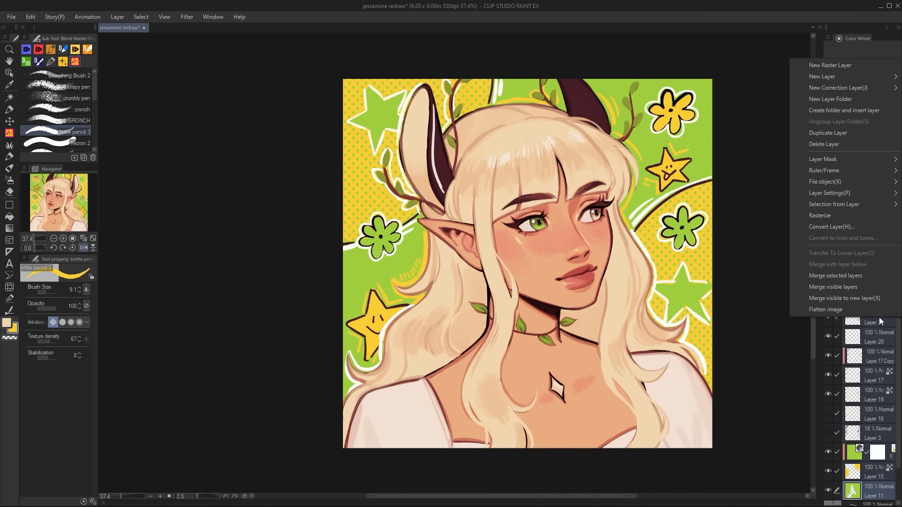
pyautogui.click(839, 111)
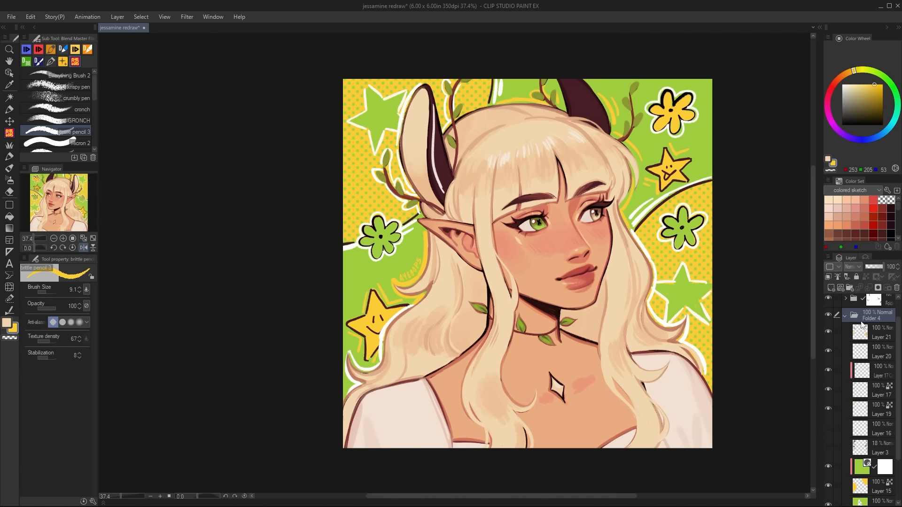
pyautogui.click(846, 316)
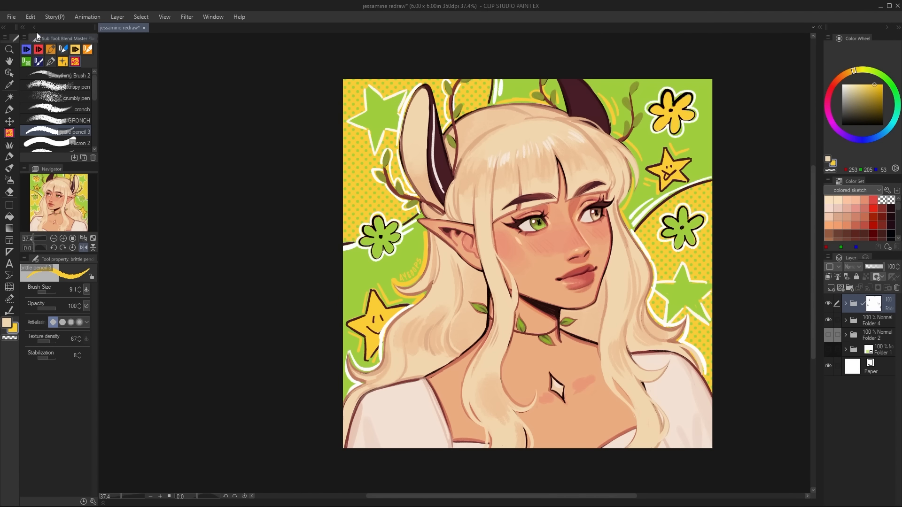
# Add a Brightness/Contrast correction layer with contrast 25 above the masked character folder and clip it to that folder
pyautogui.click(71, 17)
pyautogui.moveTo(136, 50)
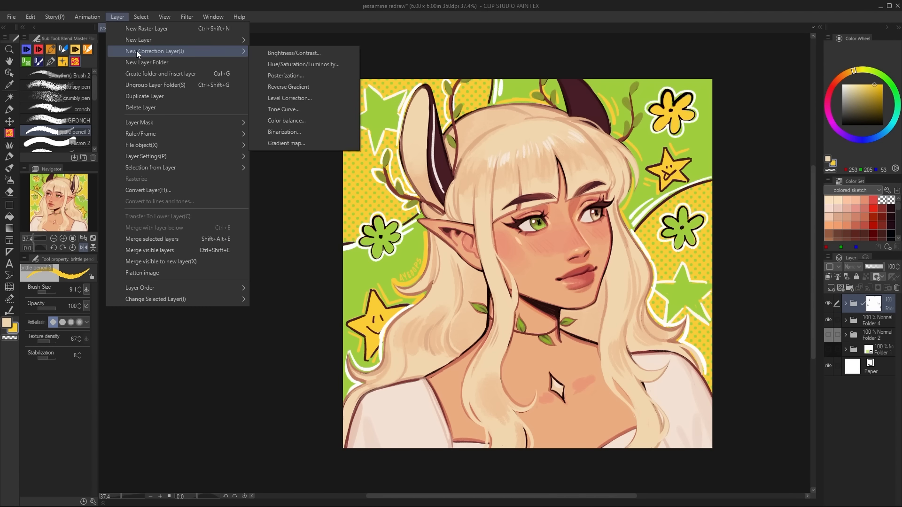
pyautogui.click(120, 16)
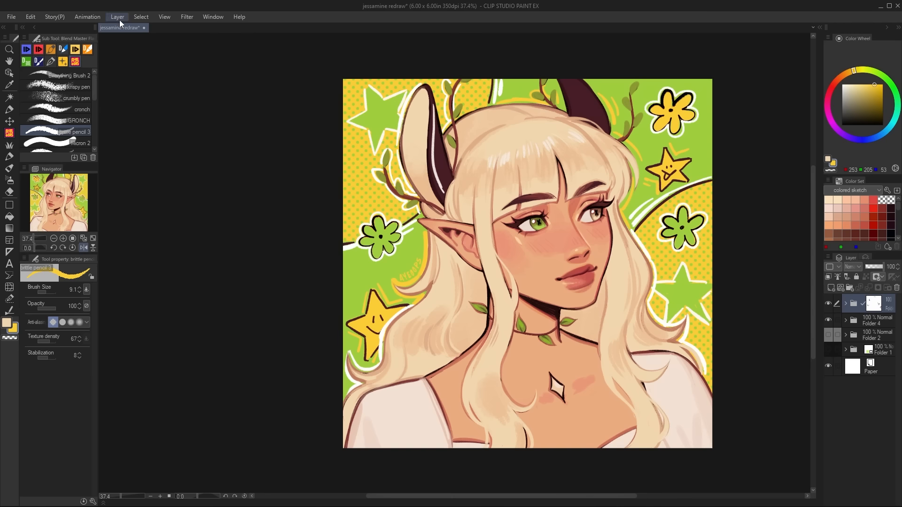
pyautogui.click(118, 18)
pyautogui.moveTo(148, 53)
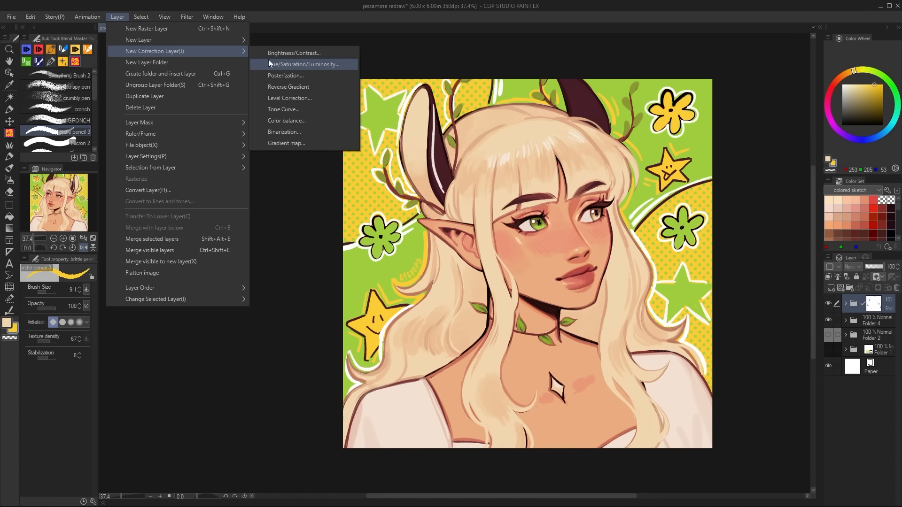
pyautogui.click(309, 53)
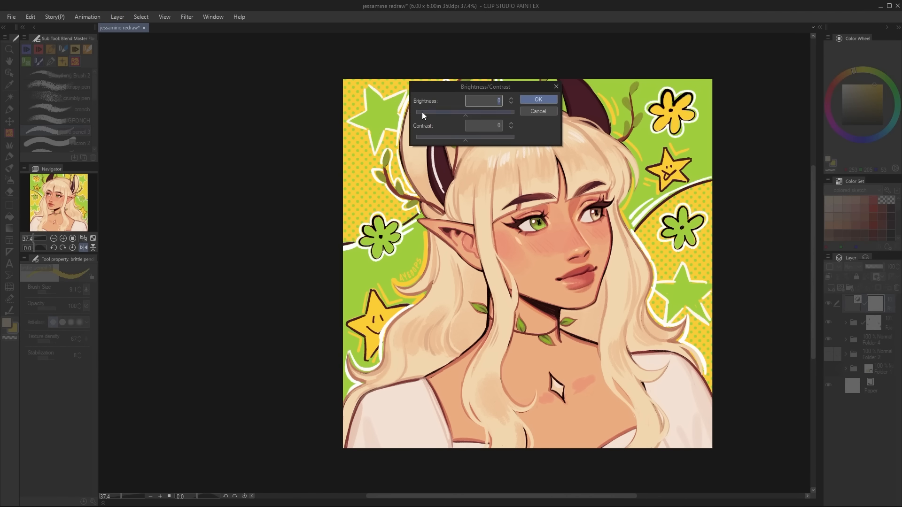
pyautogui.click(500, 125)
pyautogui.write('25')
pyautogui.click(539, 100)
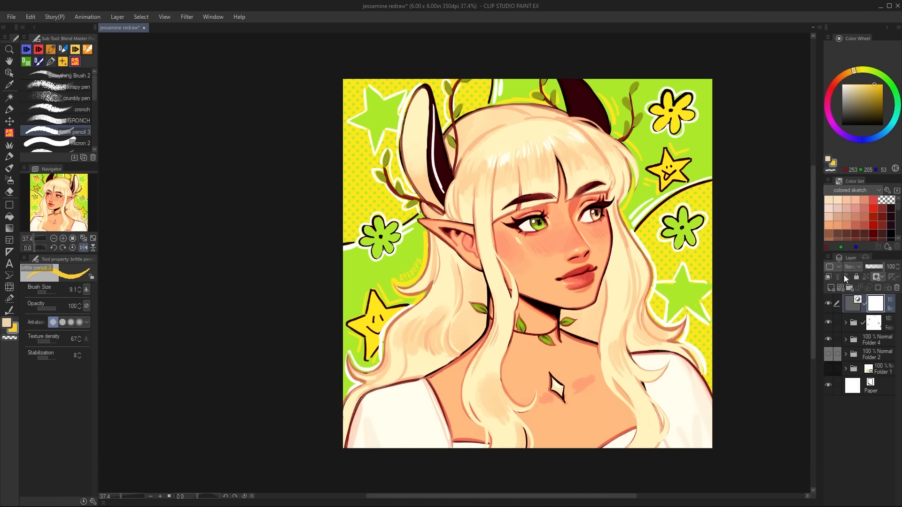
pyautogui.click(829, 278)
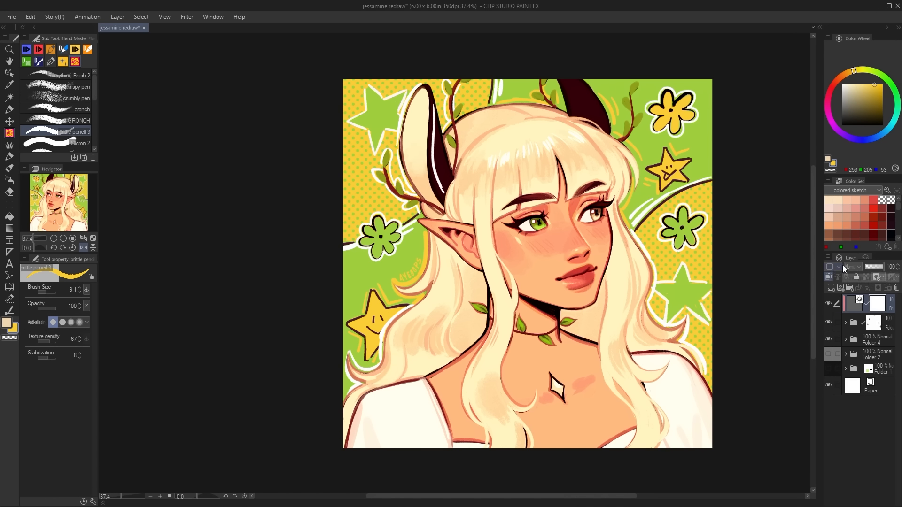
# Set the clipped correction layer to Saturation blending at 51% opacity, comparing the portrait with and without it
pyautogui.click(852, 266)
pyautogui.click(854, 240)
pyautogui.click(829, 305)
pyautogui.click(829, 305)
pyautogui.click(828, 305)
pyautogui.click(829, 305)
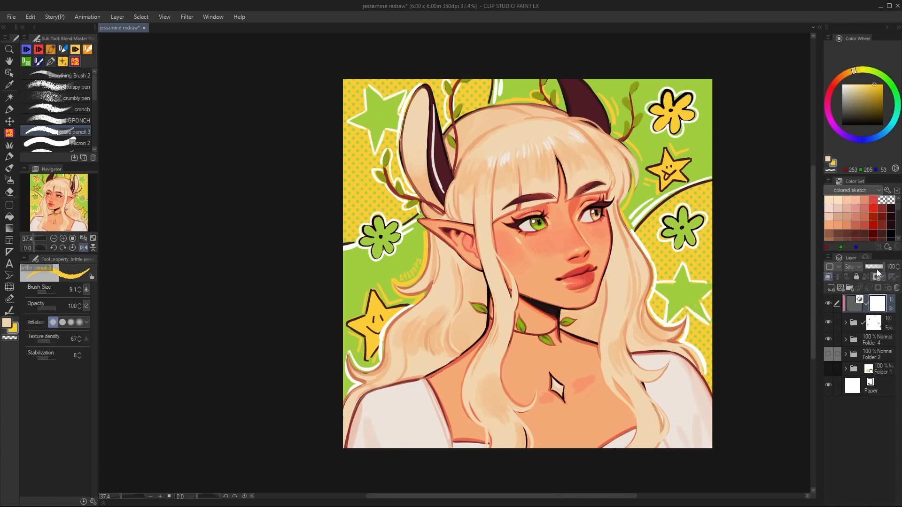
pyautogui.click(829, 305)
pyautogui.click(829, 304)
# Add a Hue/Saturation/Luminosity correction layer above Folder 4 with the hue shifted to about -20
pyautogui.click(864, 340)
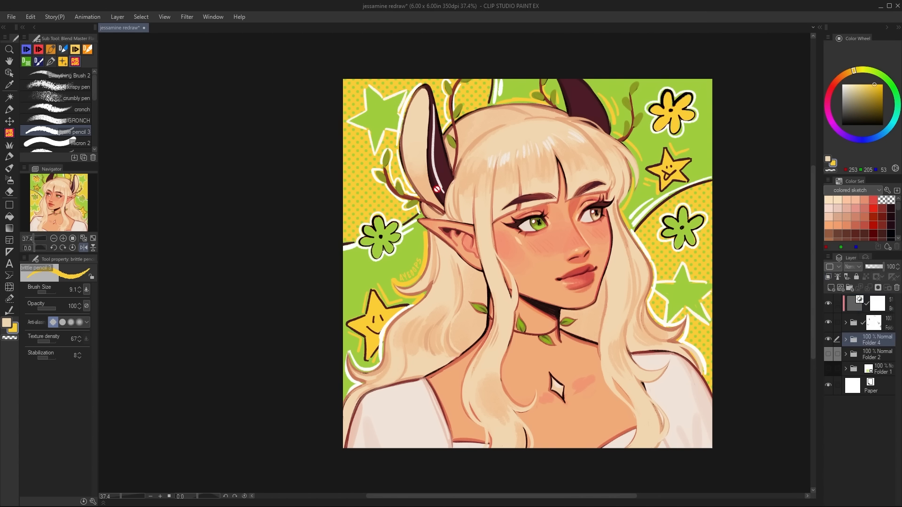
pyautogui.click(117, 17)
pyautogui.moveTo(167, 51)
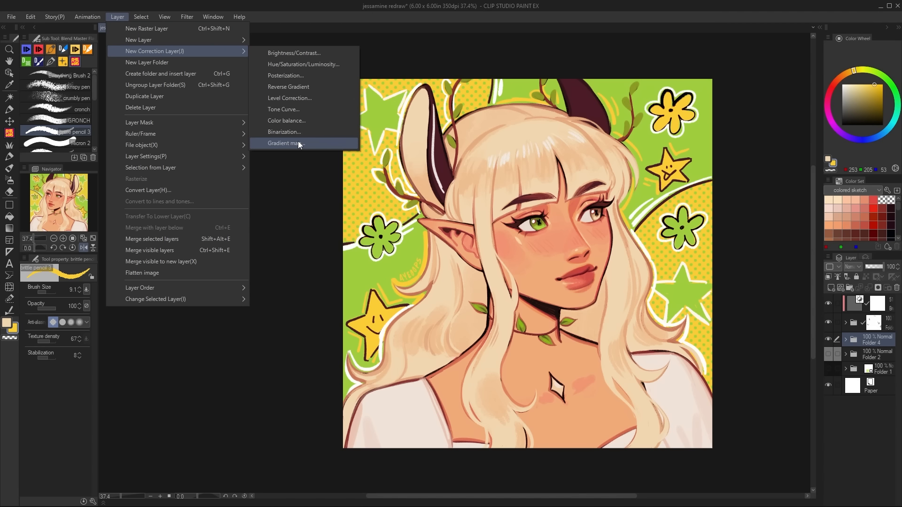
pyautogui.click(299, 65)
pyautogui.moveTo(366, 129); pyautogui.dragTo(341, 133)
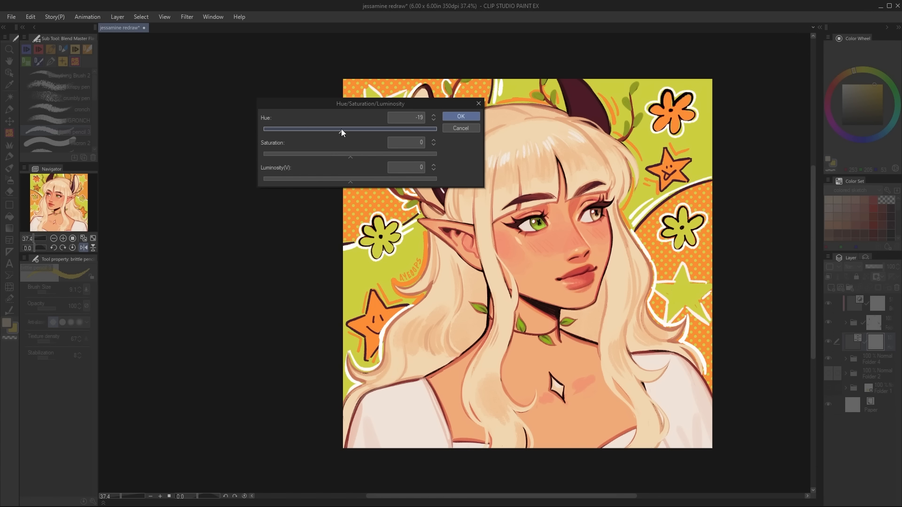
pyautogui.moveTo(343, 129)
pyautogui.mouseDown()
pyautogui.moveTo(289, 129)
pyautogui.moveTo(357, 134)
pyautogui.moveTo(343, 133)
pyautogui.mouseUp()
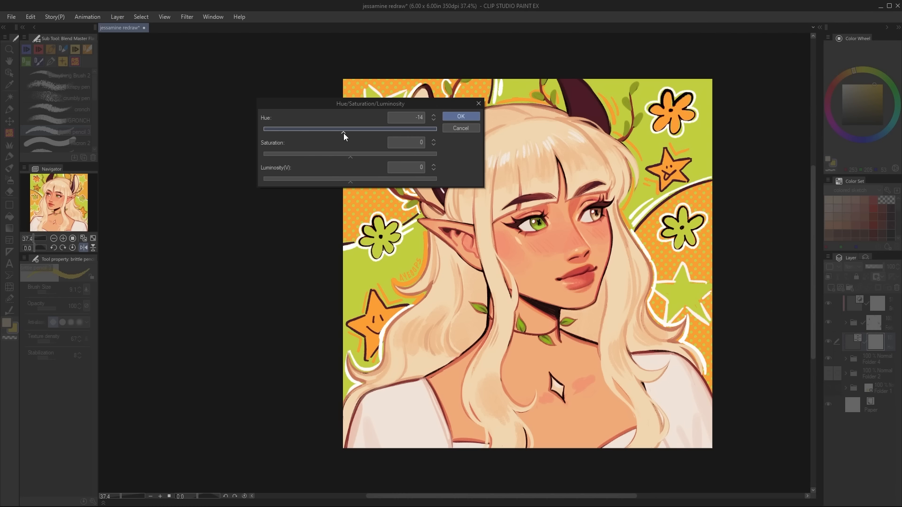
pyautogui.moveTo(343, 133); pyautogui.dragTo(340, 133)
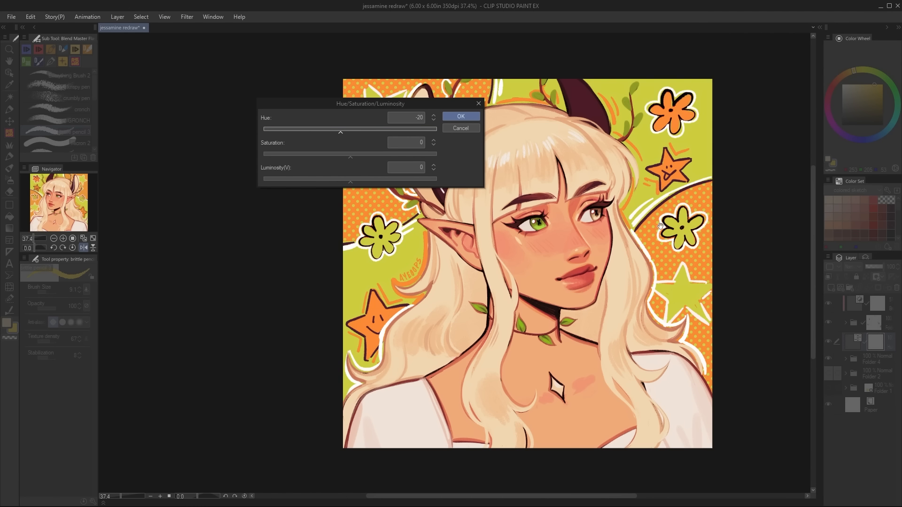
pyautogui.scroll(-2, 624, 175)
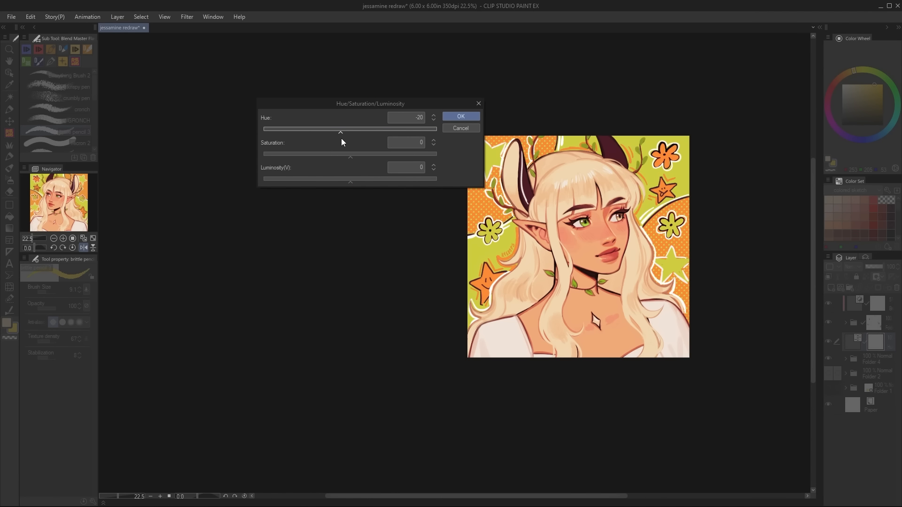
pyautogui.moveTo(342, 133); pyautogui.dragTo(340, 130)
pyautogui.click(461, 117)
# Lower the hue correction layer's opacity to soften the orange shift, and compare with Folder 4 hidden and shown
pyautogui.click(873, 267)
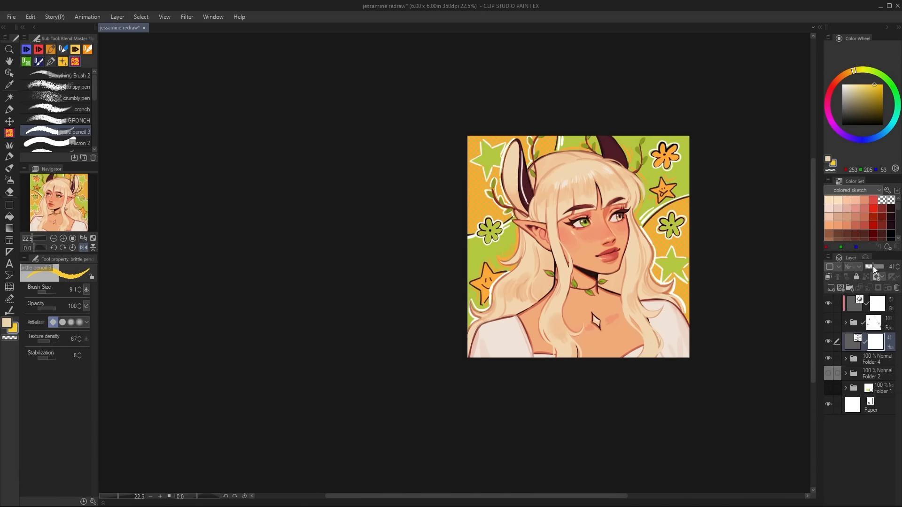
pyautogui.moveTo(873, 266); pyautogui.dragTo(870, 266)
pyautogui.click(830, 358)
pyautogui.click(830, 358)
pyautogui.scroll(2, 633, 231)
# Duplicate the layers from the clipped correction layer down through Folder 4, and group the copies in a new folder
pyautogui.click(892, 311)
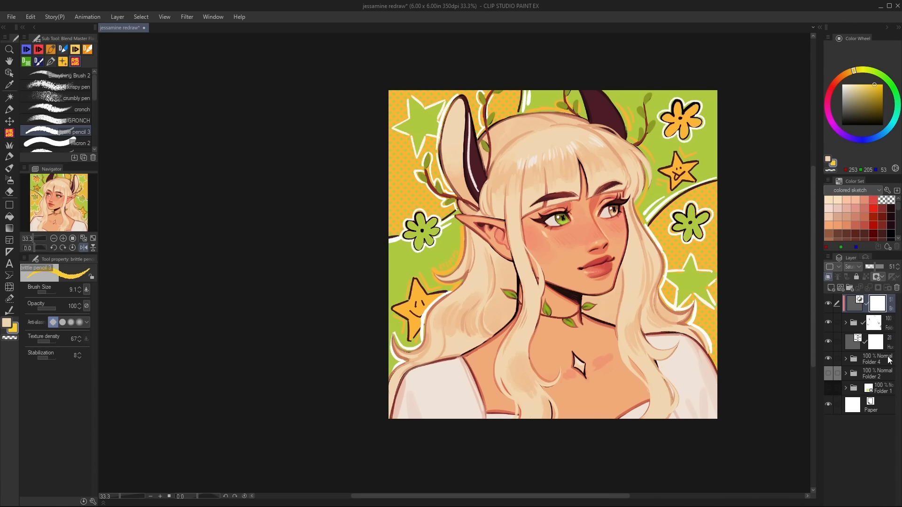
pyautogui.keyDown('shift'); pyautogui.click(888, 358); pyautogui.keyUp('shift')
pyautogui.rightClick(893, 312)
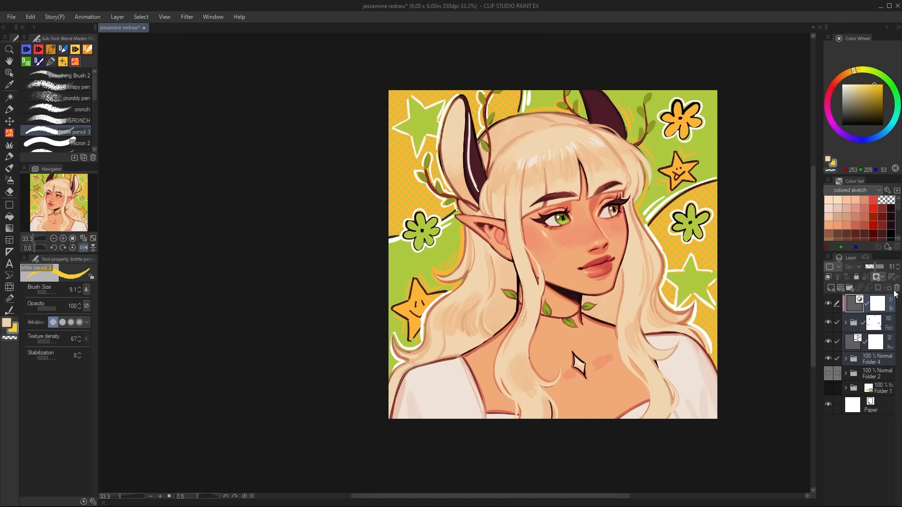
pyautogui.hotkey('ctrl', 'j')
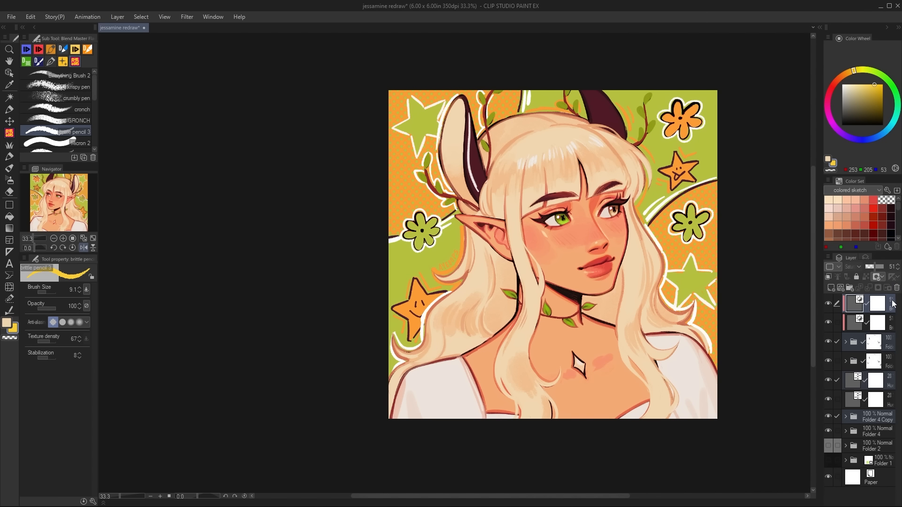
pyautogui.rightClick(893, 303)
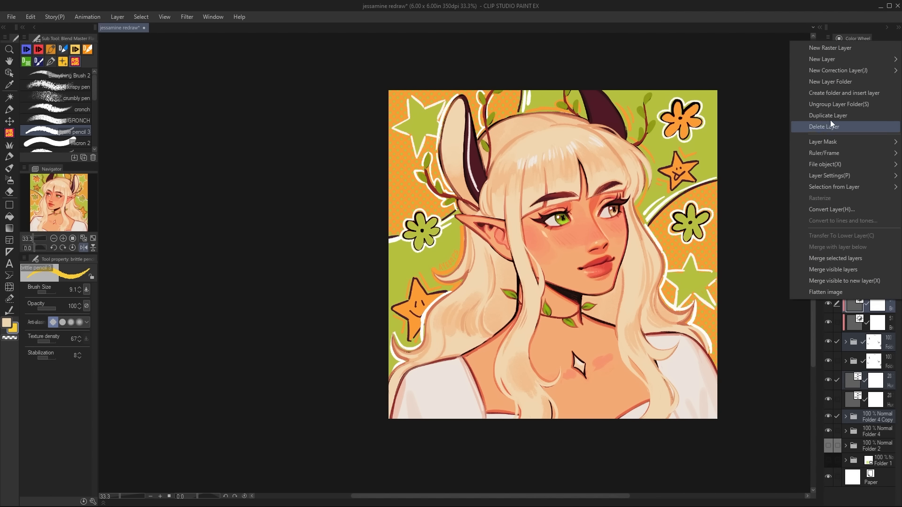
pyautogui.click(831, 94)
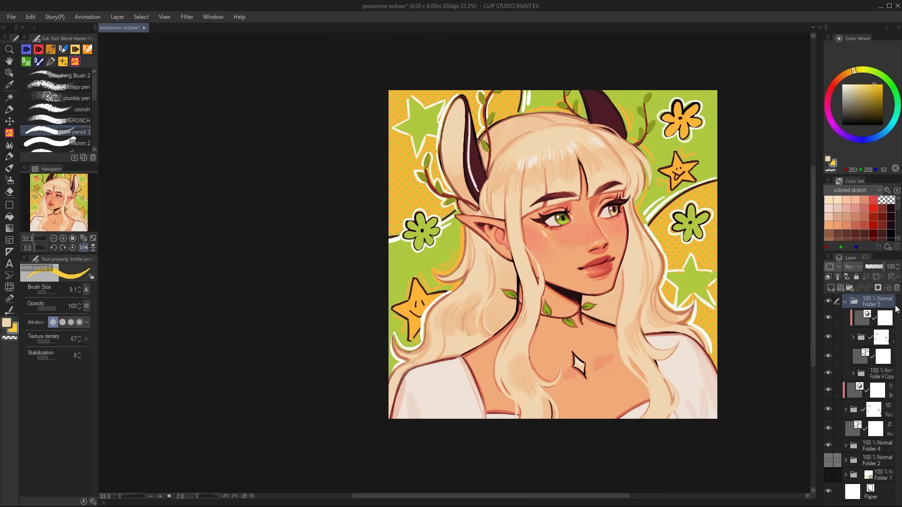
# Merge the new folder of copies into a single portrait layer and inspect the face up close
pyautogui.click(847, 304)
pyautogui.rightClick(865, 301)
pyautogui.press('Escape')
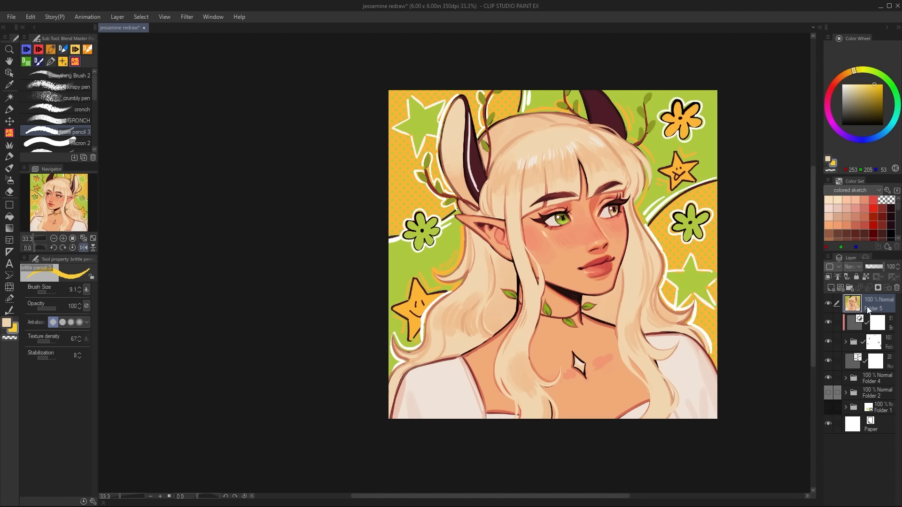
pyautogui.scroll(1, 571, 220)
pyautogui.scroll(4, 571, 220)
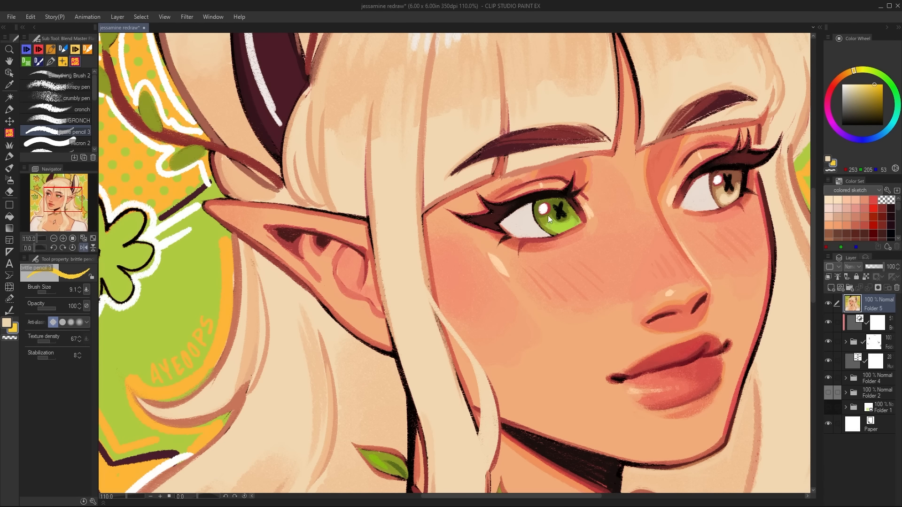
pyautogui.scroll(-2, 546, 216)
pyautogui.scroll(-3, 603, 236)
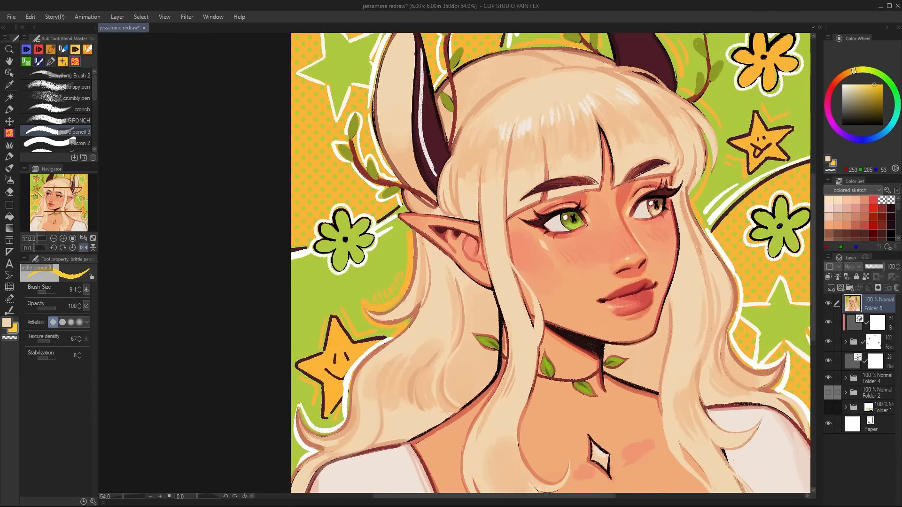
pyautogui.moveTo(603, 236); pyautogui.dragTo(557, 226)
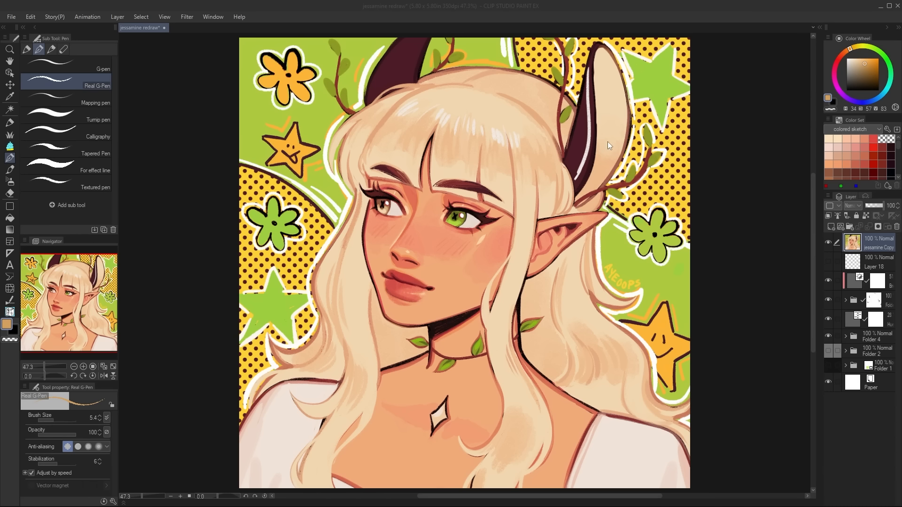
# Duplicate the merged portrait layer and apply a filter to the new copy
pyautogui.rightClick(879, 244)
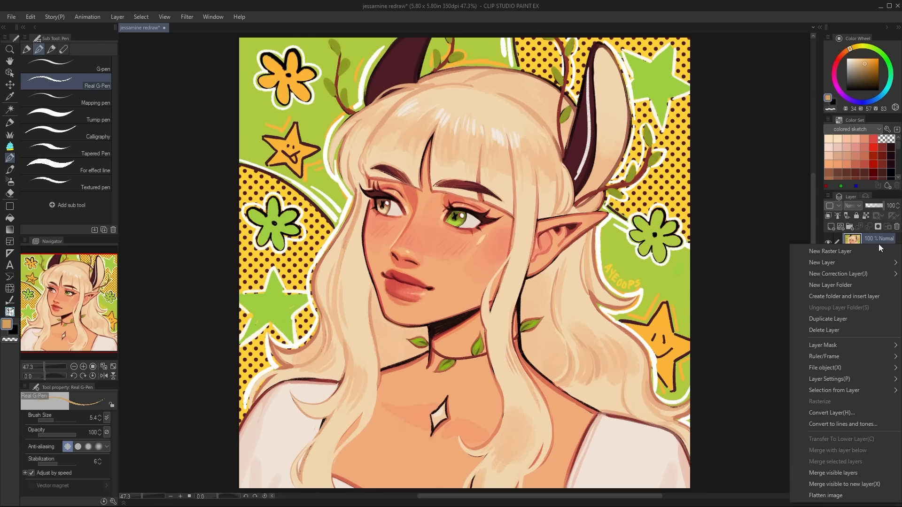
pyautogui.click(847, 320)
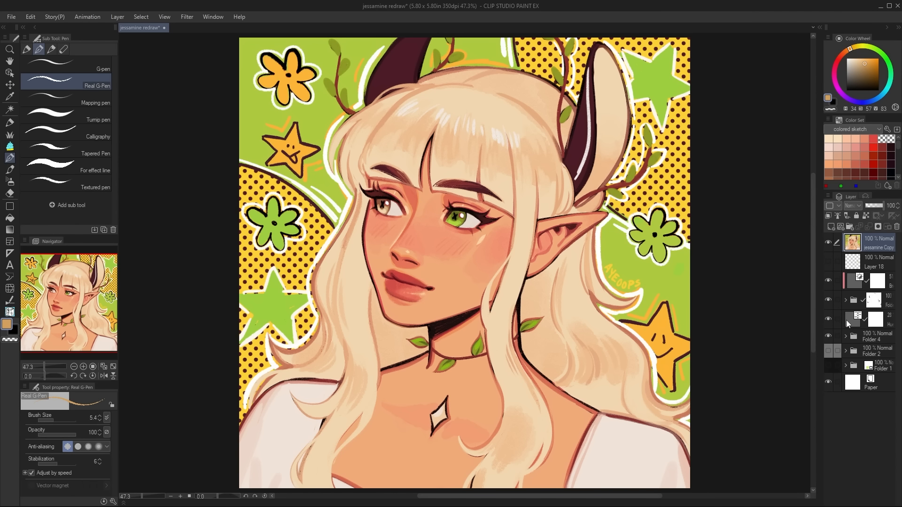
pyautogui.click(185, 17)
pyautogui.moveTo(223, 83)
pyautogui.click(320, 106)
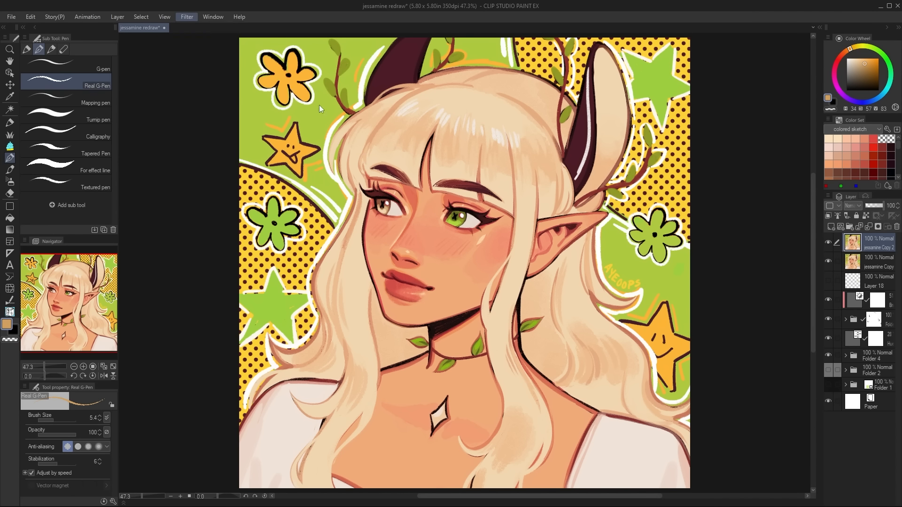
# Lower the filtered portrait copy's opacity to 54%, checking the effect on the details
pyautogui.scroll(7, 380, 194)
pyautogui.click(875, 204)
pyautogui.scroll(-7, 646, 272)
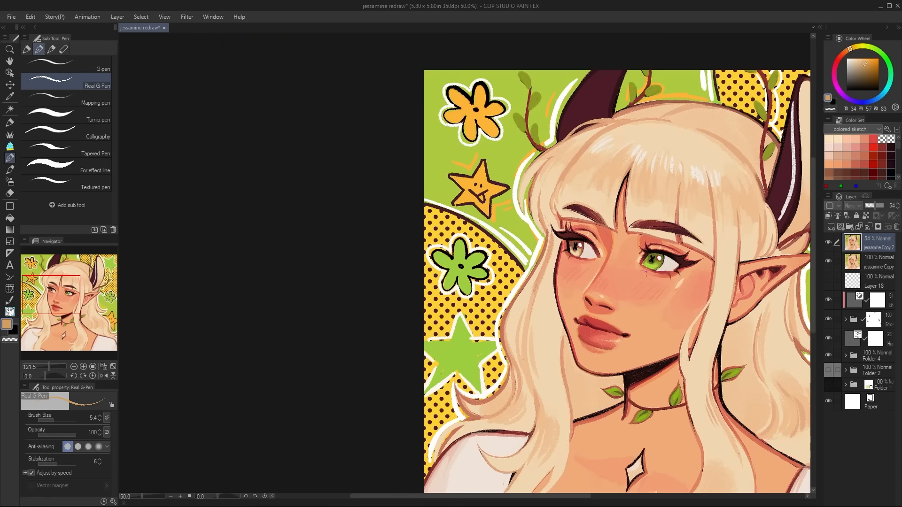
# Fit the whole portrait in view and open the single-layer export options
pyautogui.click(112, 367)
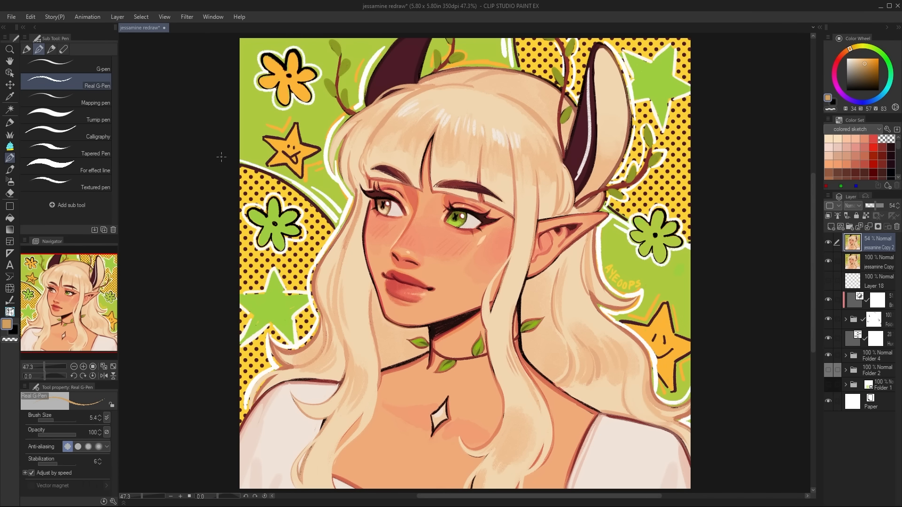
pyautogui.click(9, 17)
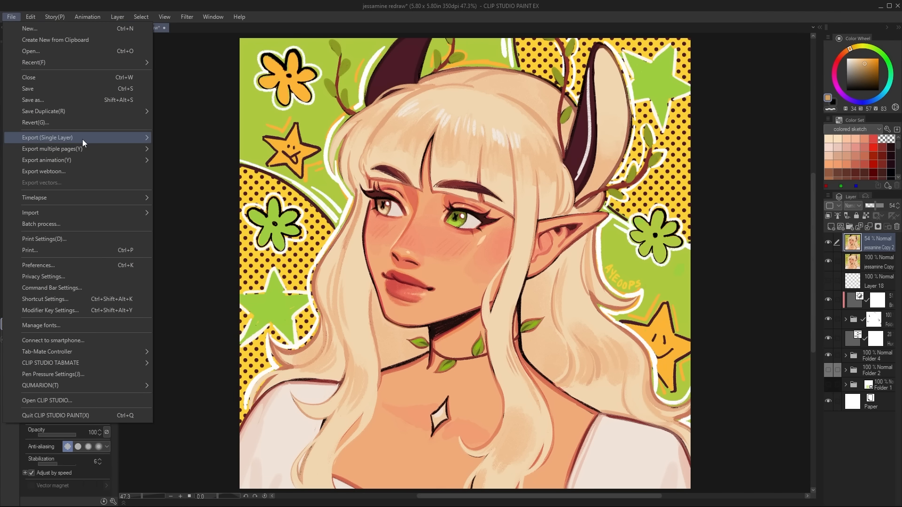
pyautogui.moveTo(83, 139)
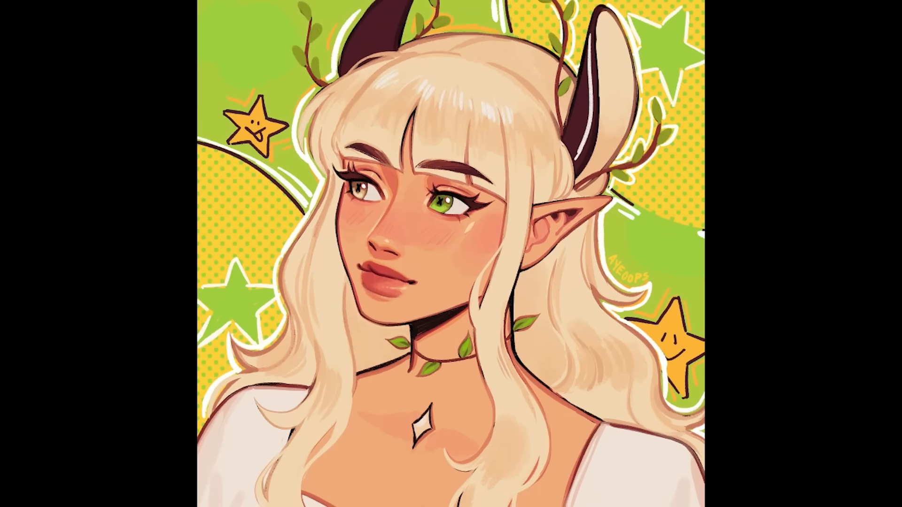